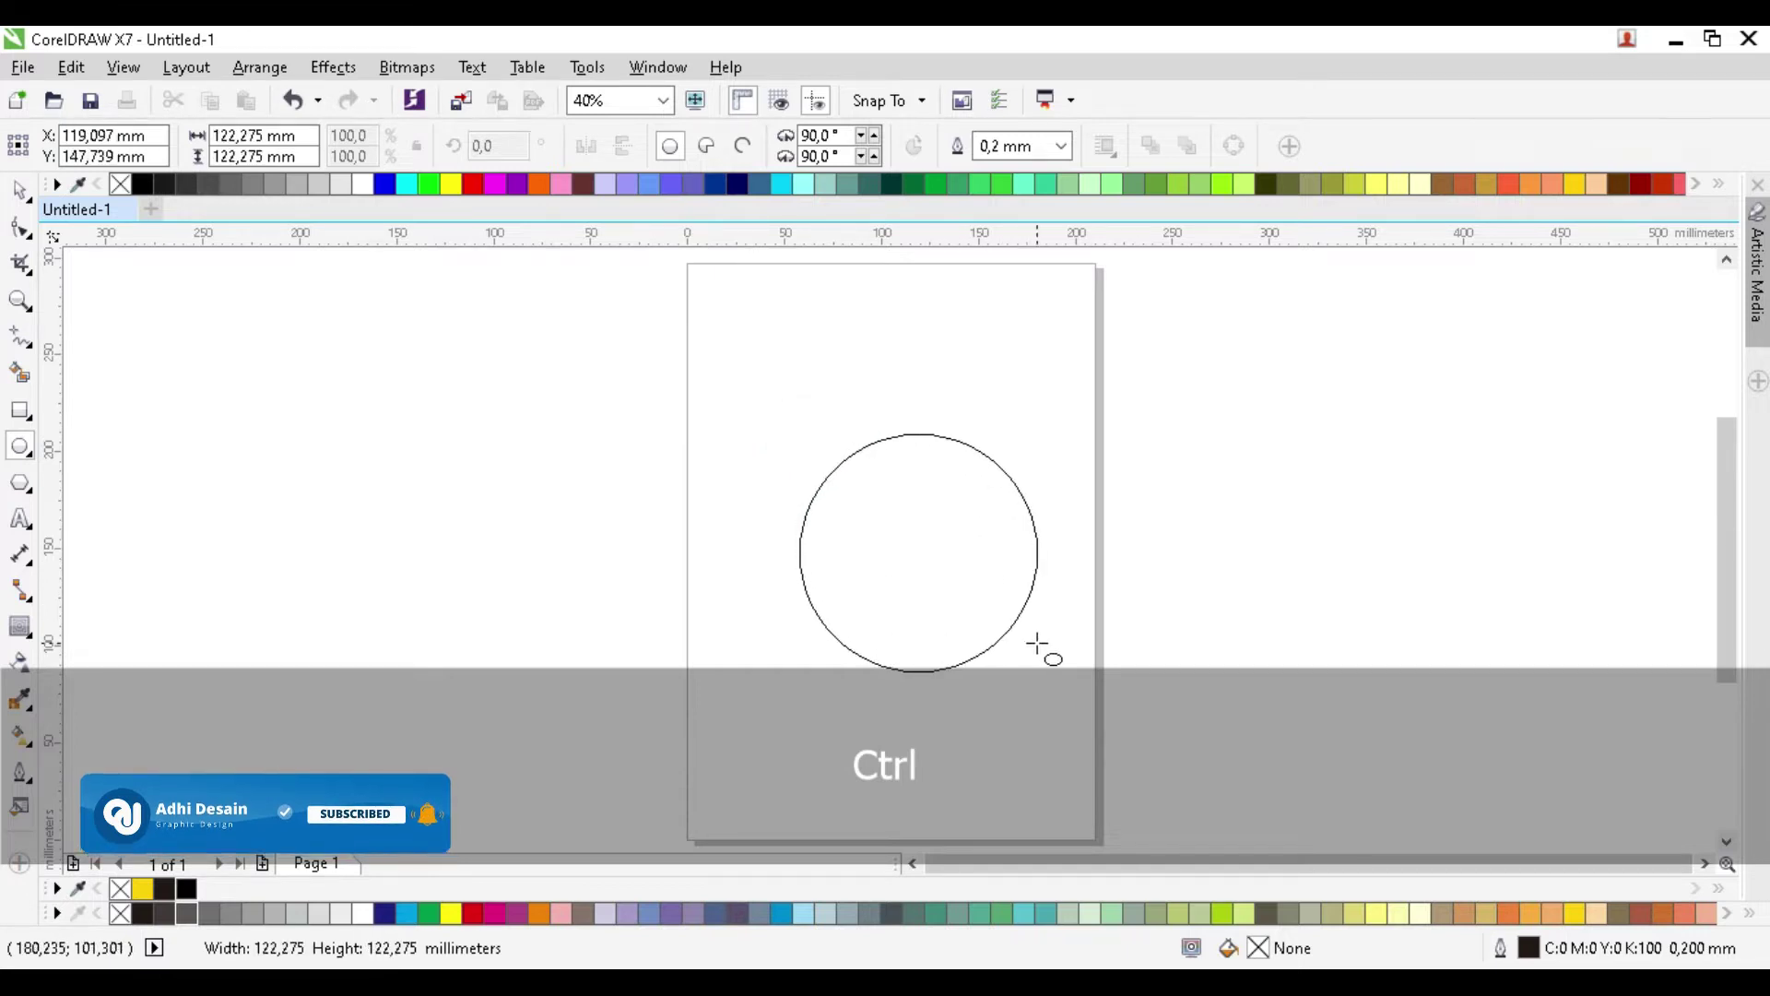
# Step: Centre the large circle on the page
pyautogui.click(26, 189)
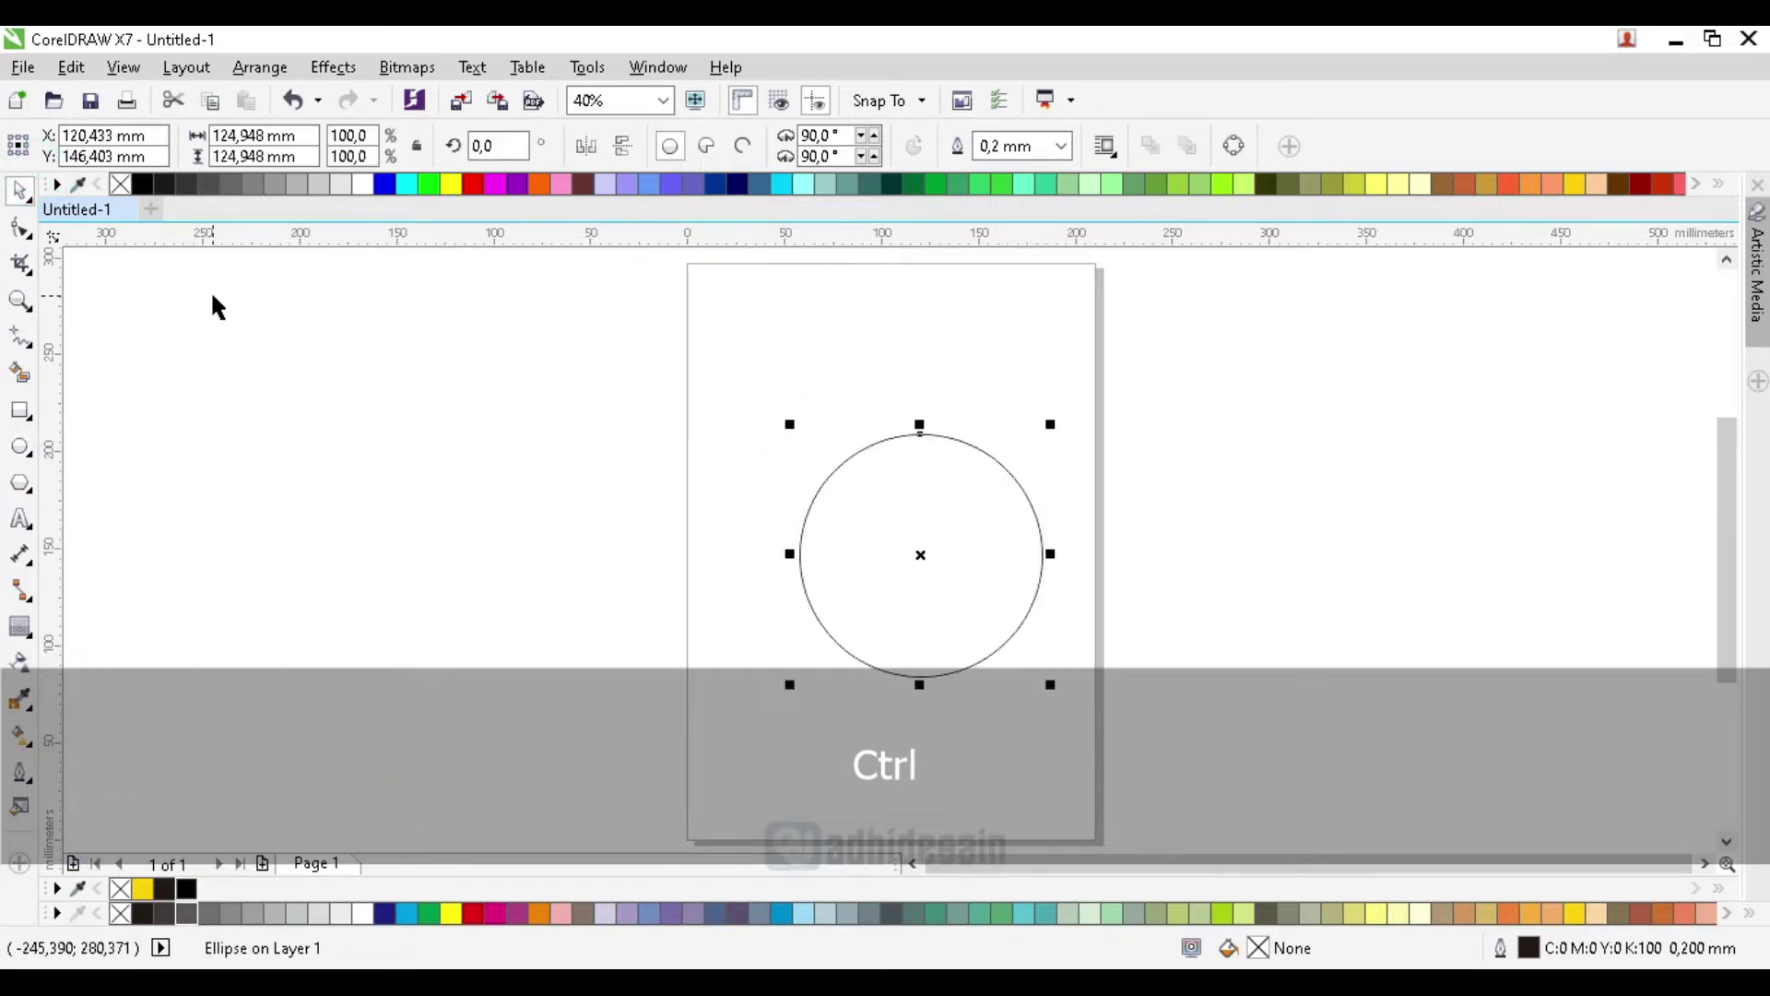
pyautogui.press('p')
pyautogui.click(1340, 395)
pyautogui.scroll(2, 998, 581)
pyautogui.click(935, 554)
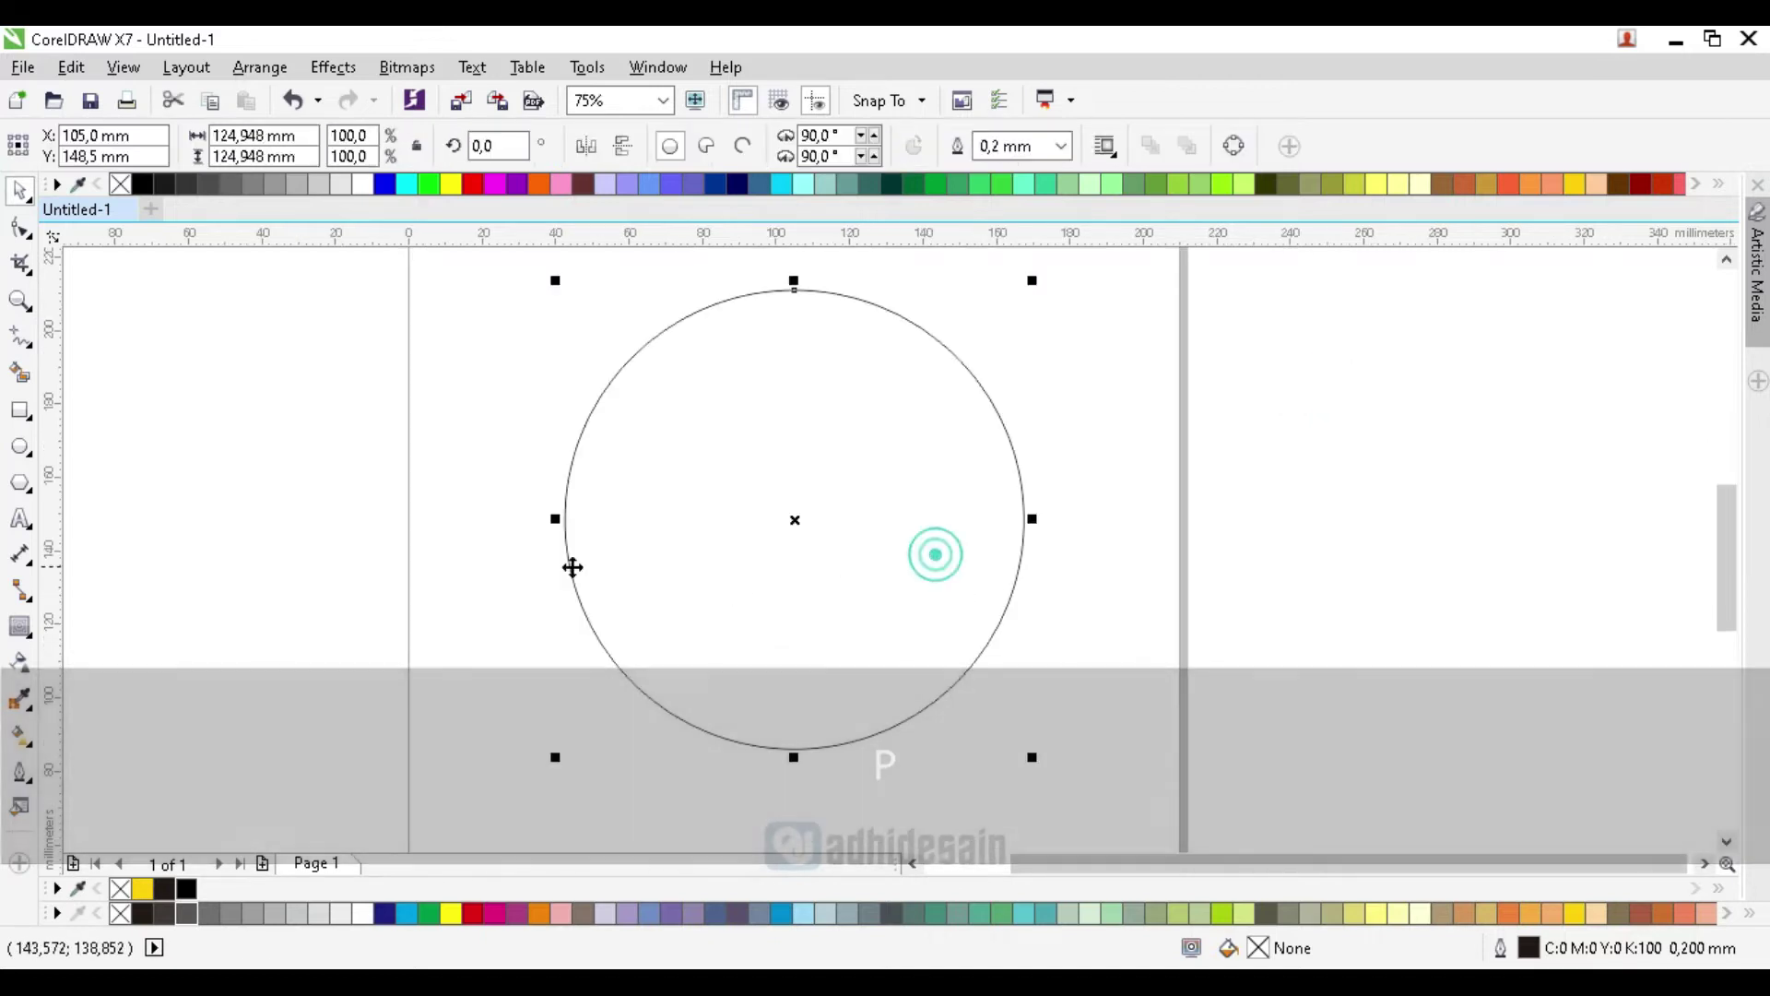
# Step: Apply an inside contour to the circle with 8 steps and a 7.0 mm offset
pyautogui.click(18, 629)
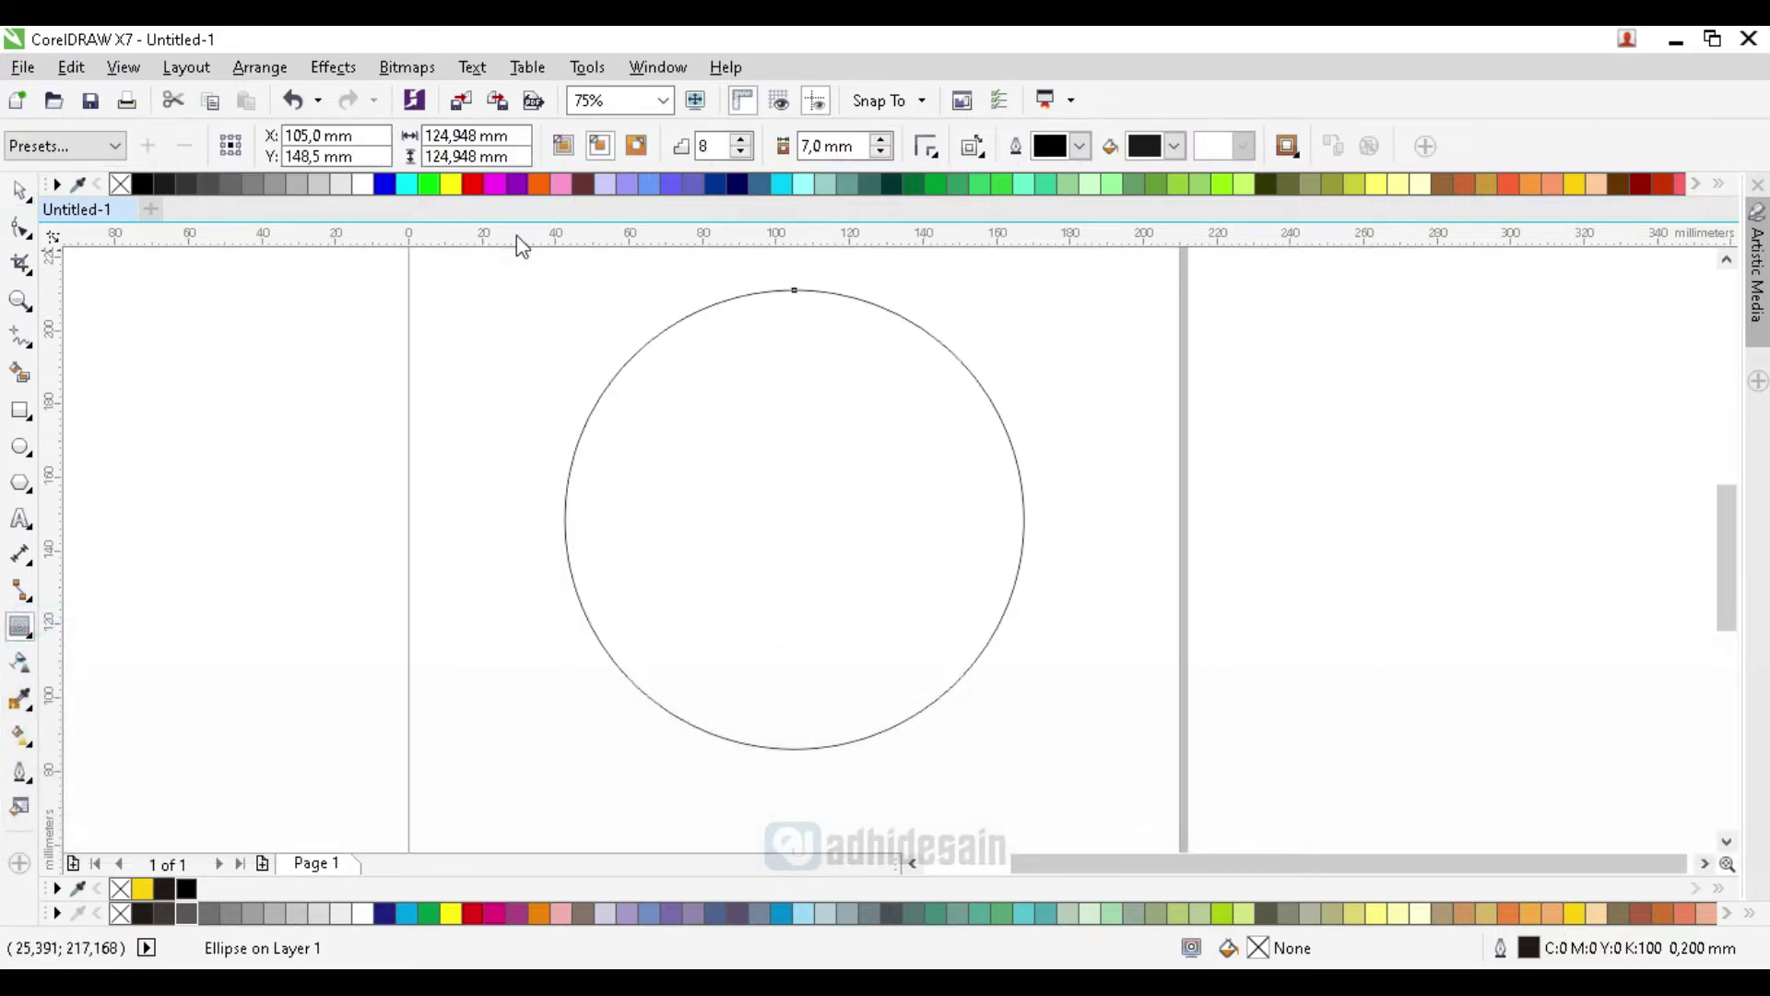
pyautogui.click(606, 151)
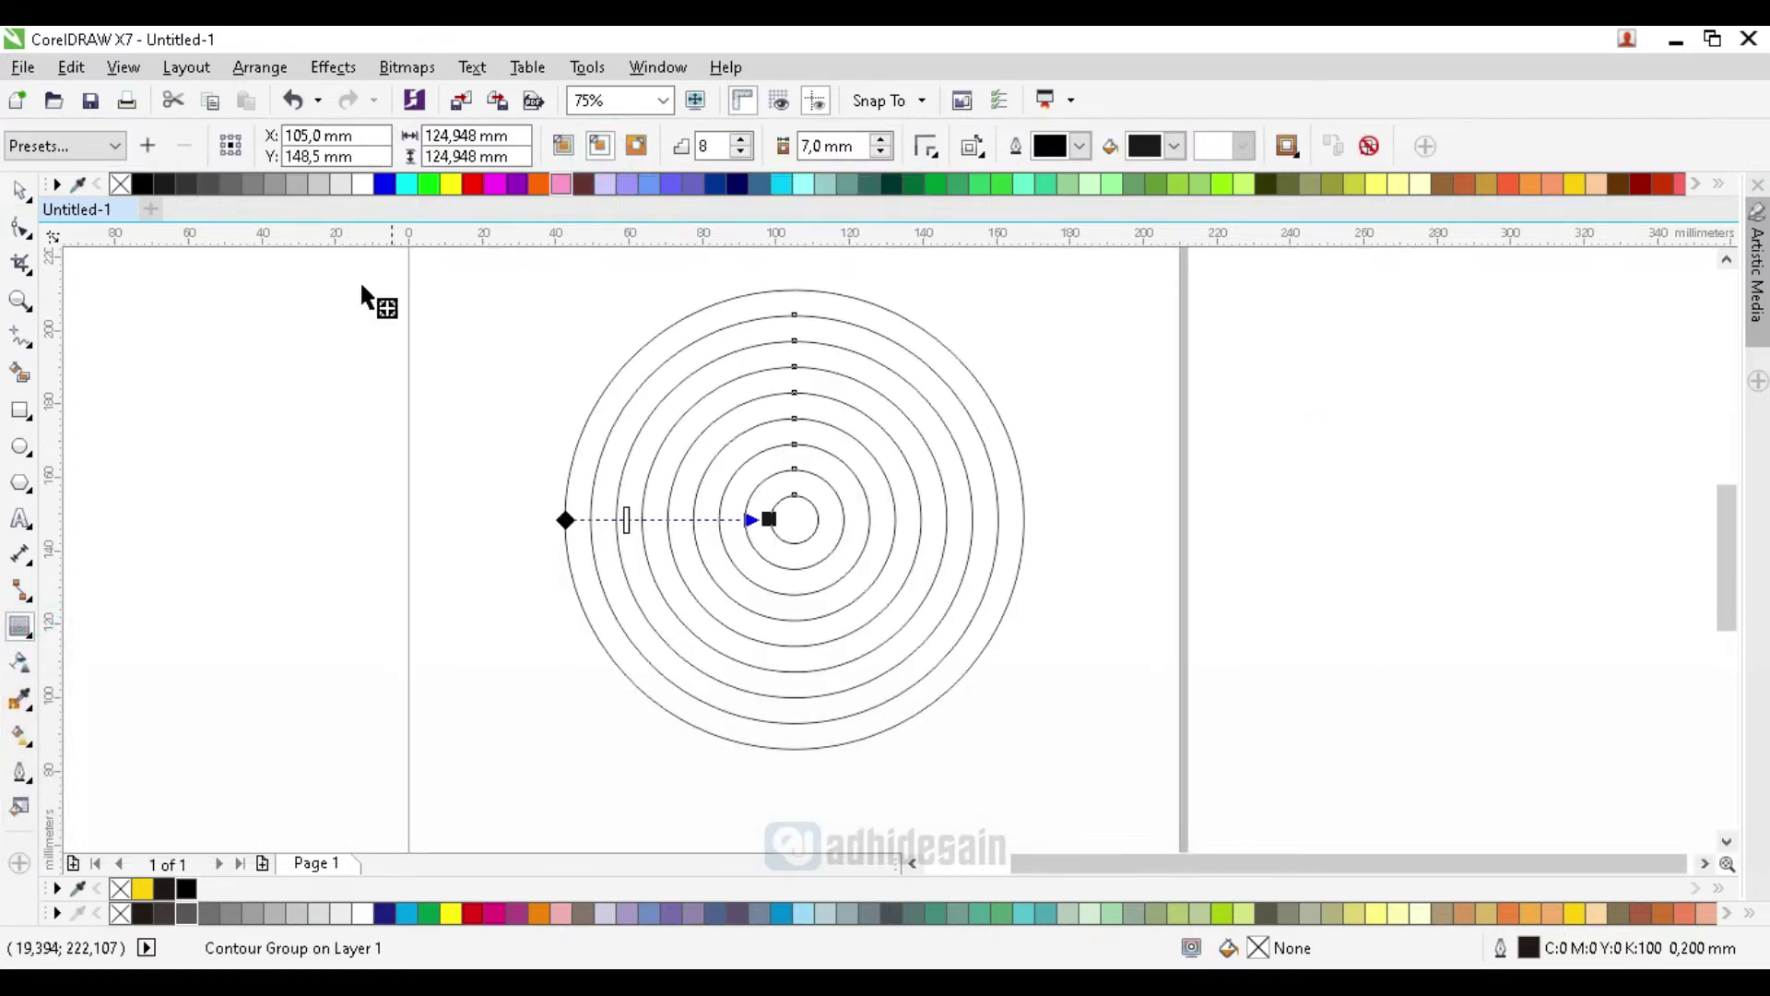
pyautogui.click(18, 189)
pyautogui.click(166, 399)
# Step: Duplicate the contoured circle group horizontally so the copy's left quadrant lies on the original's centre
pyautogui.click(703, 521)
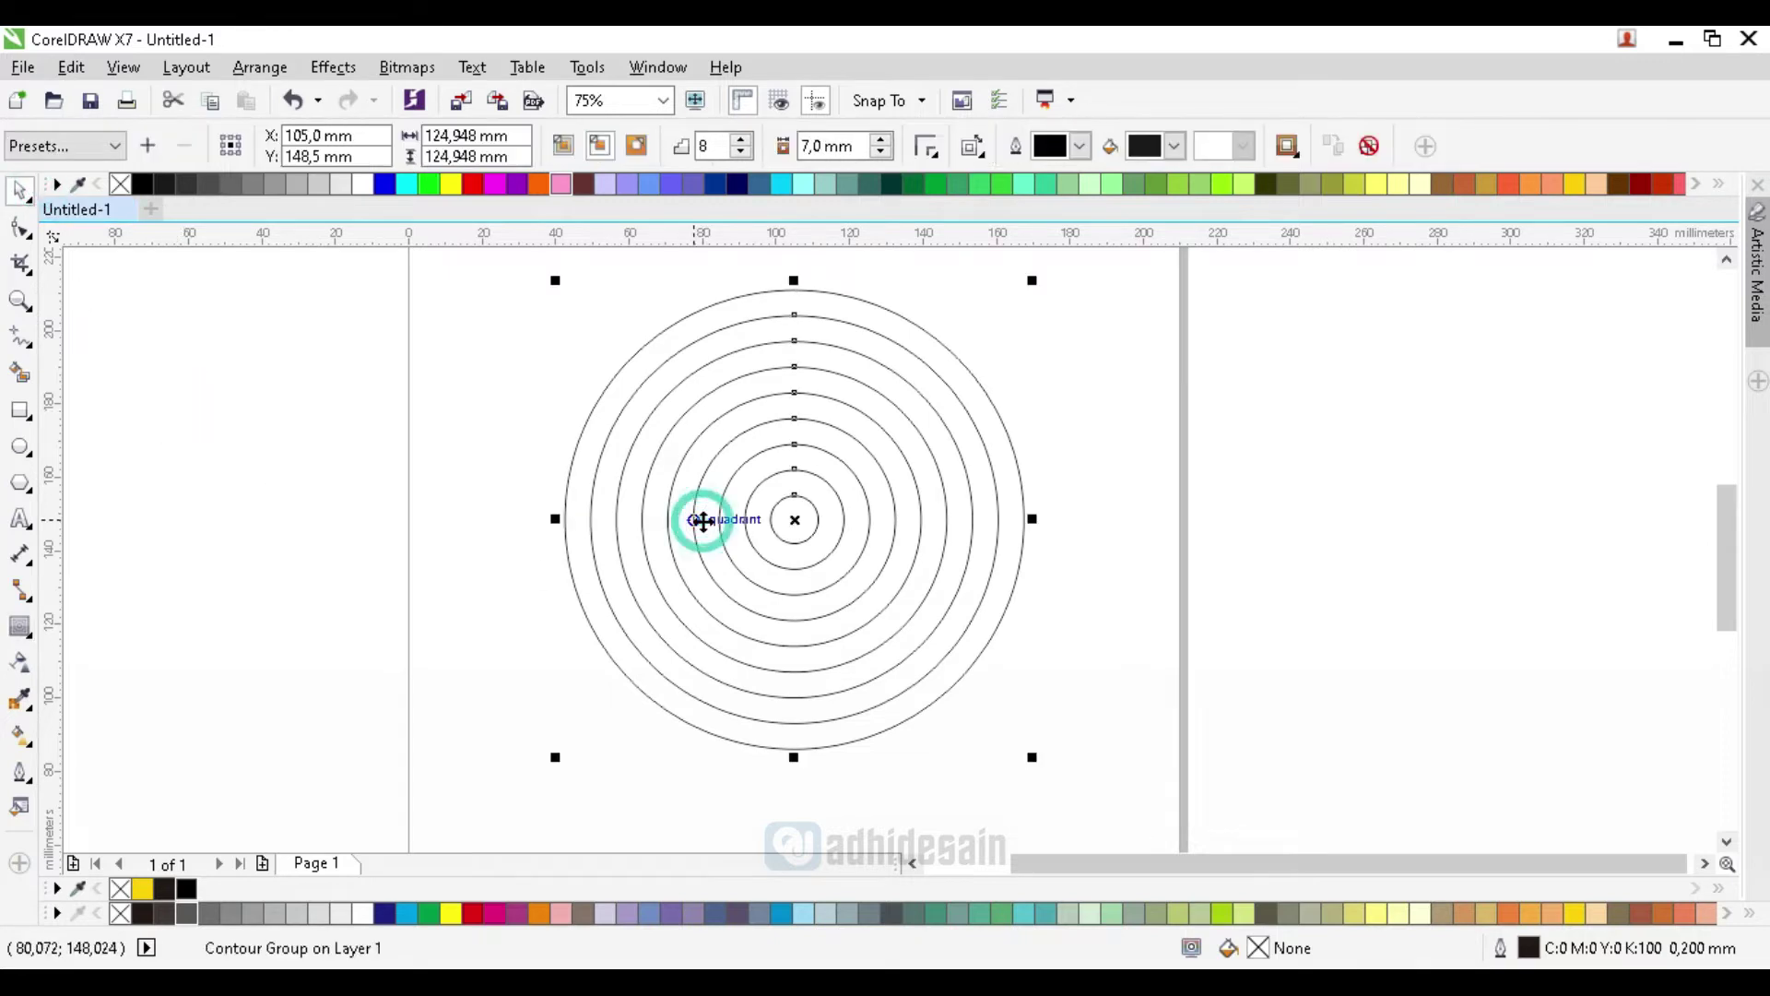
pyautogui.moveTo(563, 518); pyautogui.dragTo(794, 521)
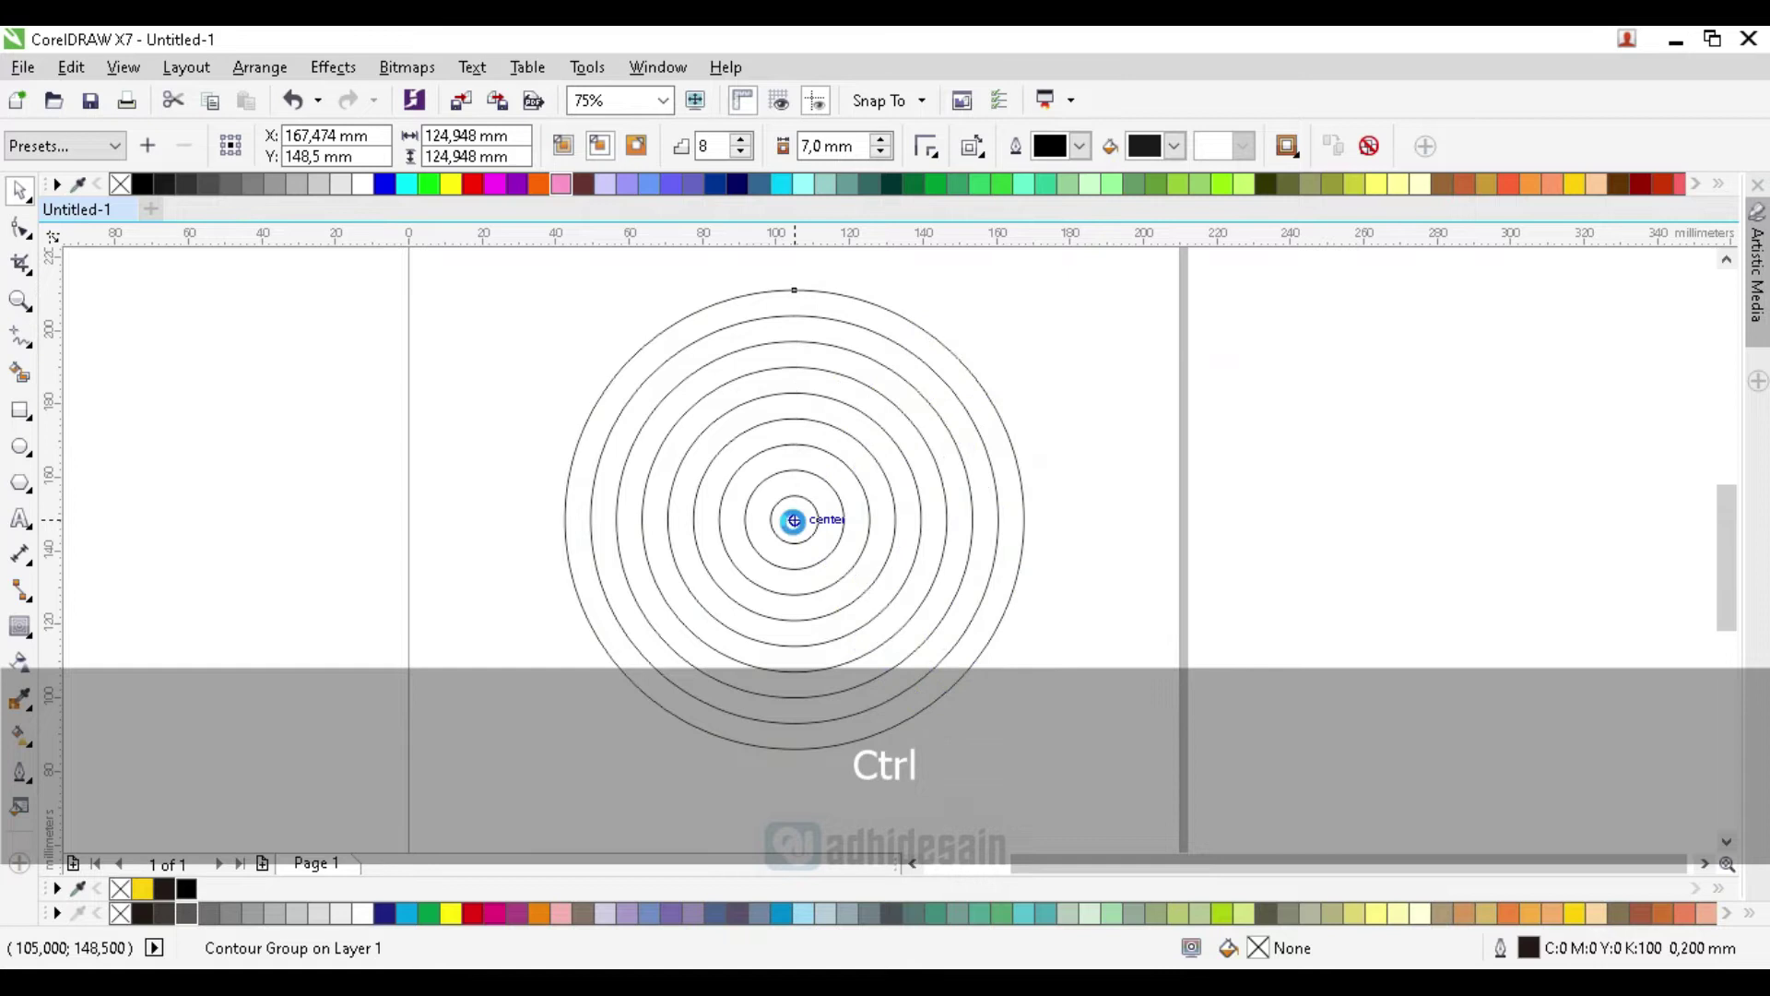
pyautogui.click(391, 501)
# Step: Smart Fill the cells of the overlap's left outer band in yellow, from the top tip to just below the circles' centre line
pyautogui.click(21, 376)
pyautogui.scroll(2, 926, 404)
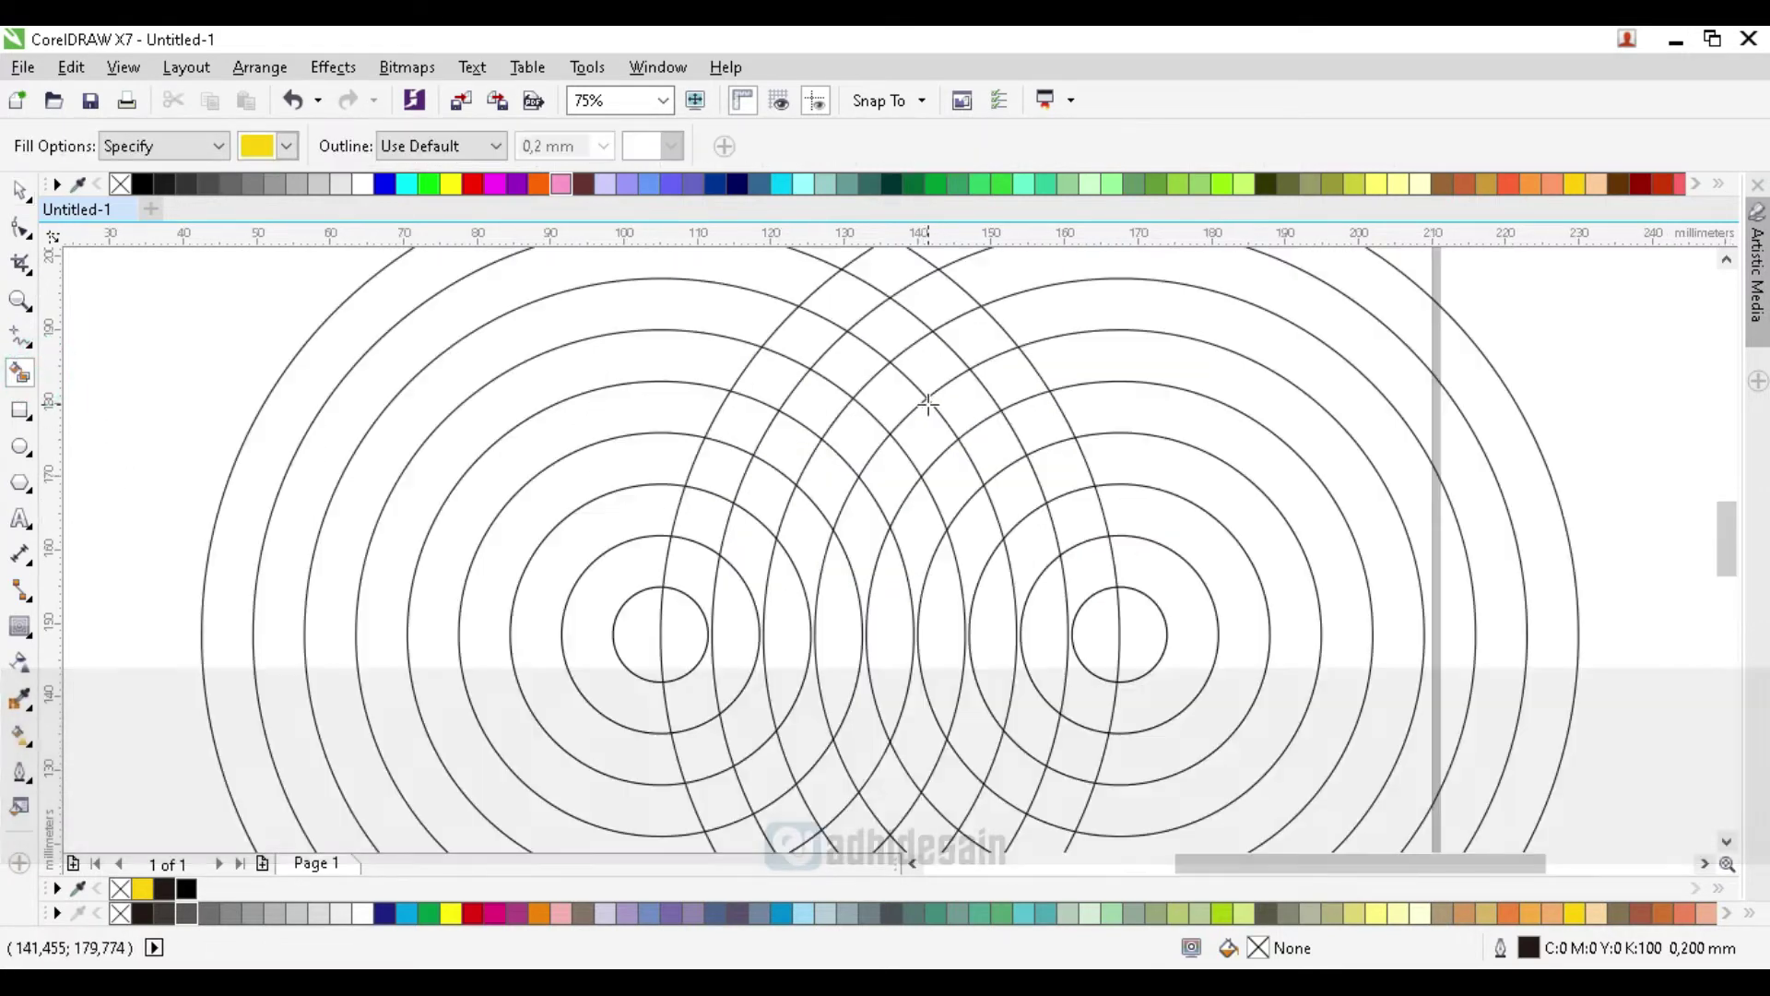
pyautogui.click(890, 285)
pyautogui.click(856, 305)
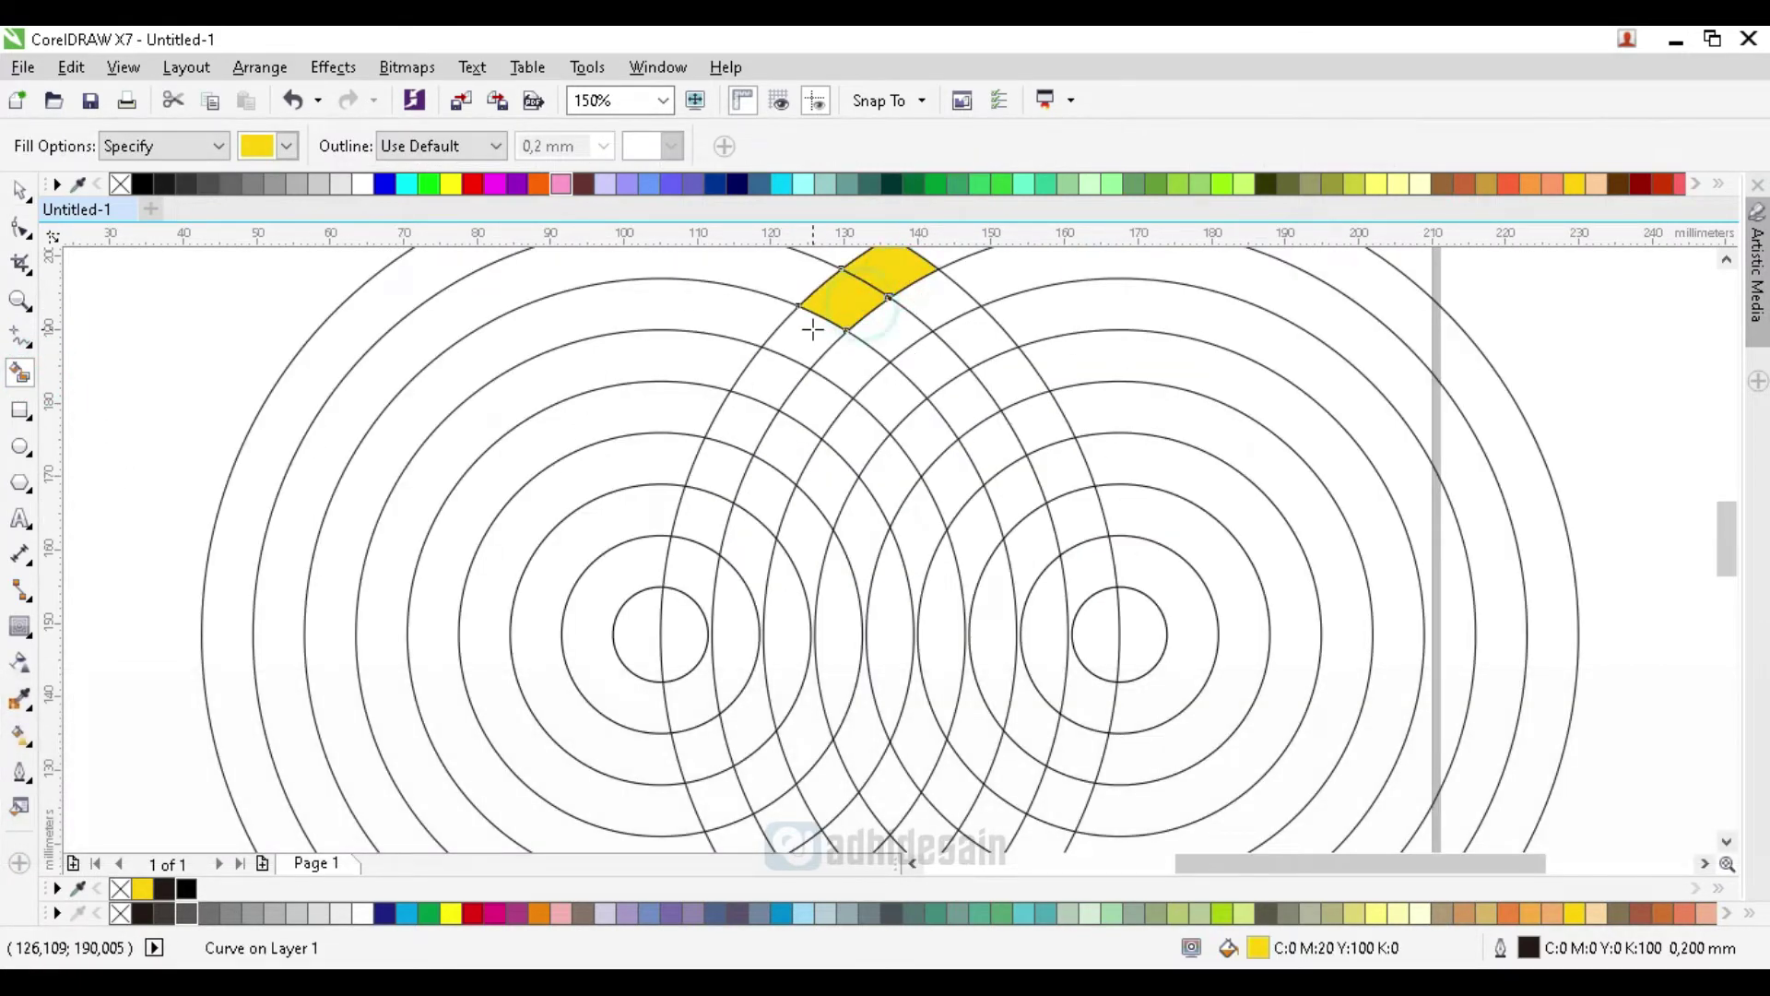
pyautogui.click(810, 330)
pyautogui.click(767, 385)
pyautogui.click(751, 439)
pyautogui.click(722, 467)
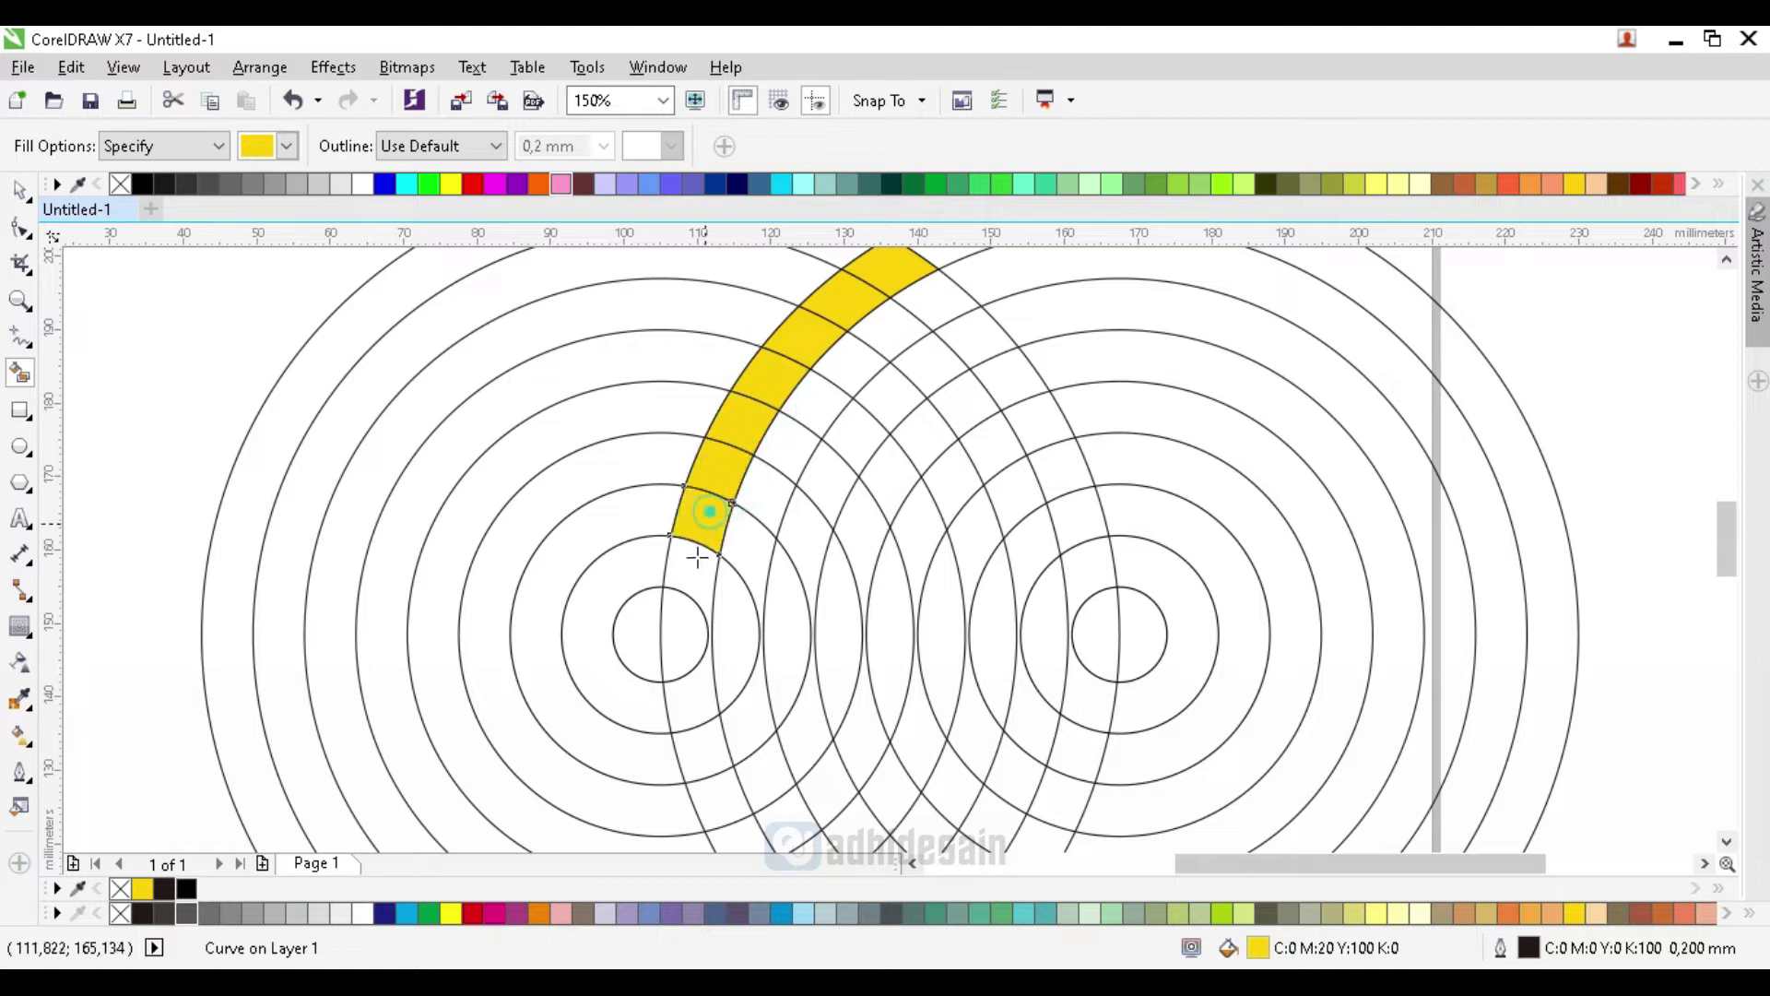
pyautogui.click(703, 525)
pyautogui.click(682, 618)
pyautogui.click(682, 748)
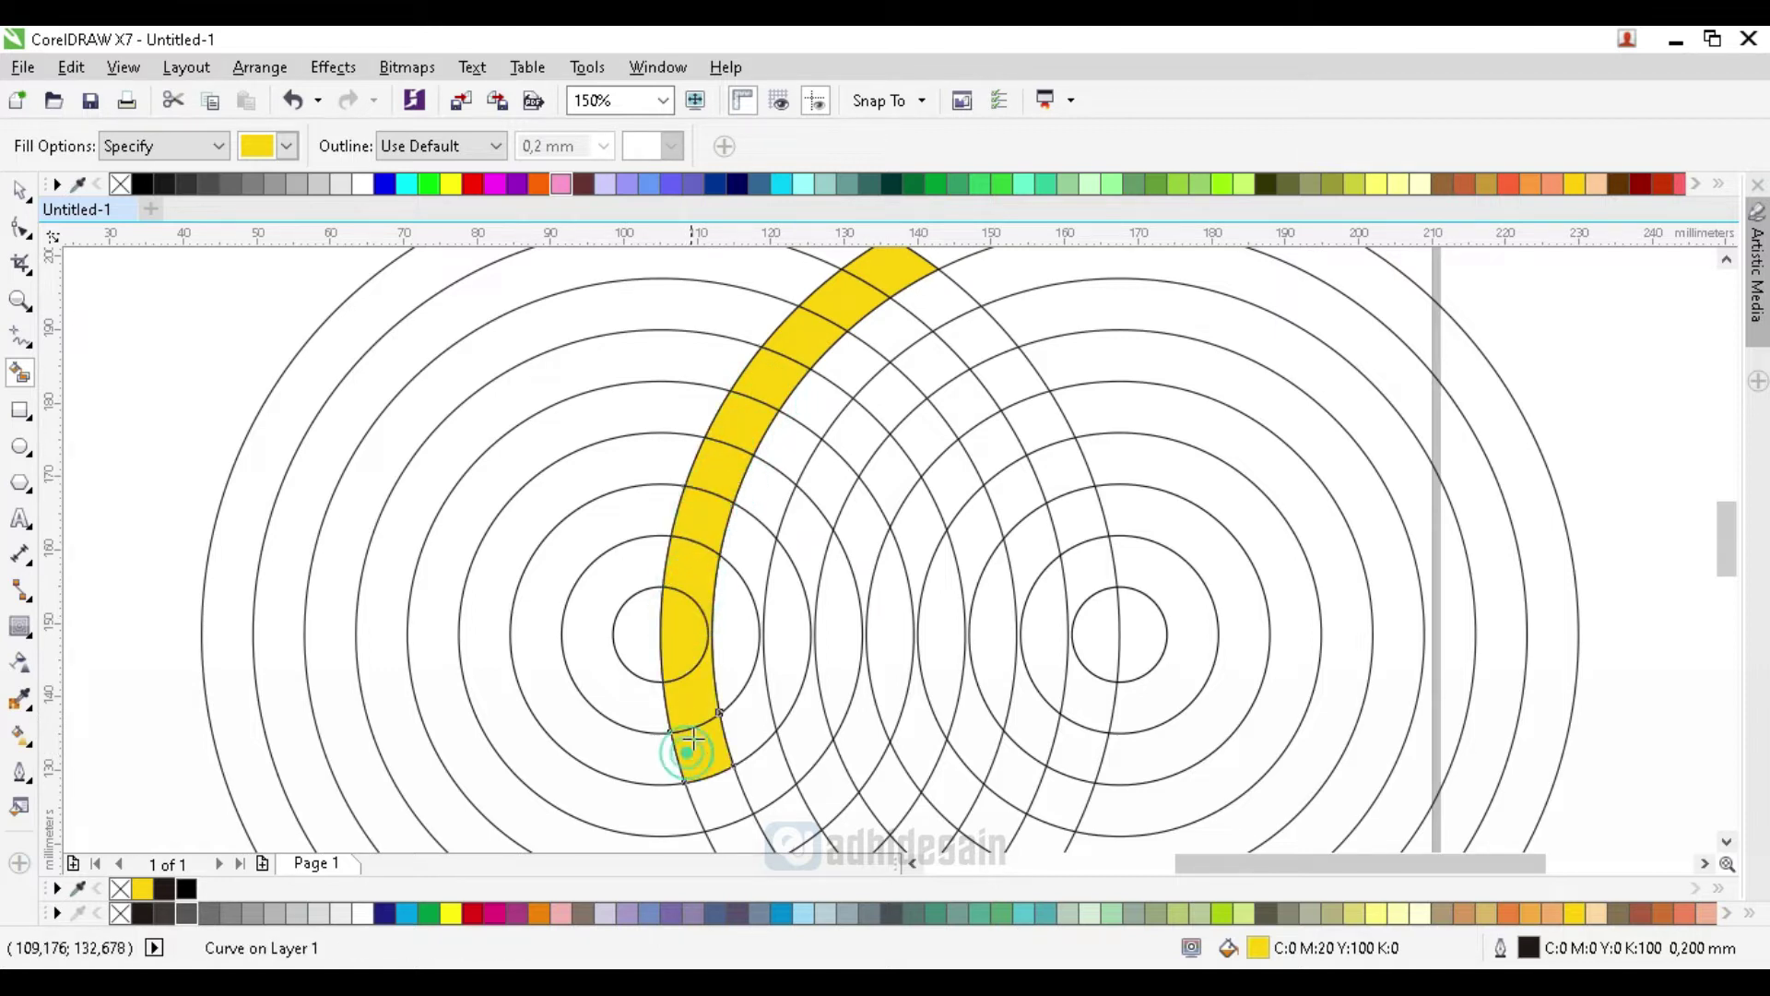
# Step: Fill the lower cells of the left outer band in yellow, continuing down towards the bottom tip of the overlap
pyautogui.scroll(-3, 700, 719)
pyautogui.scroll(3, 711, 691)
pyautogui.click(666, 318)
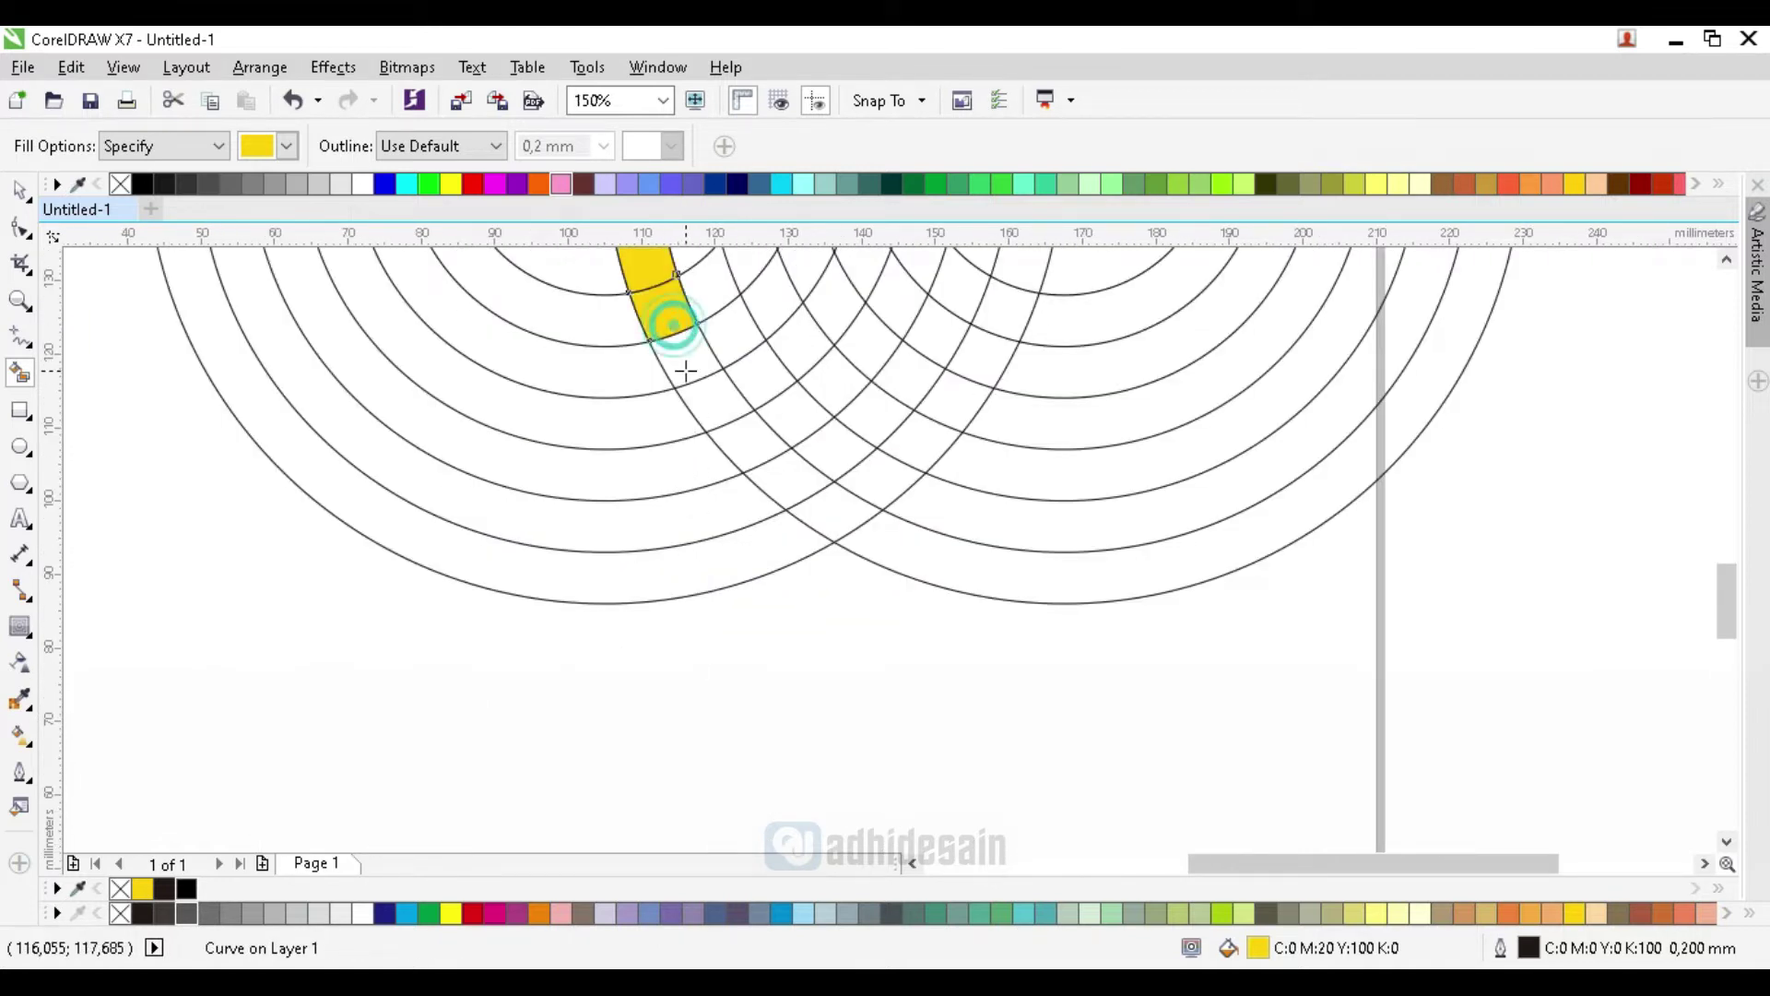
pyautogui.click(687, 369)
pyautogui.click(724, 419)
pyautogui.click(764, 469)
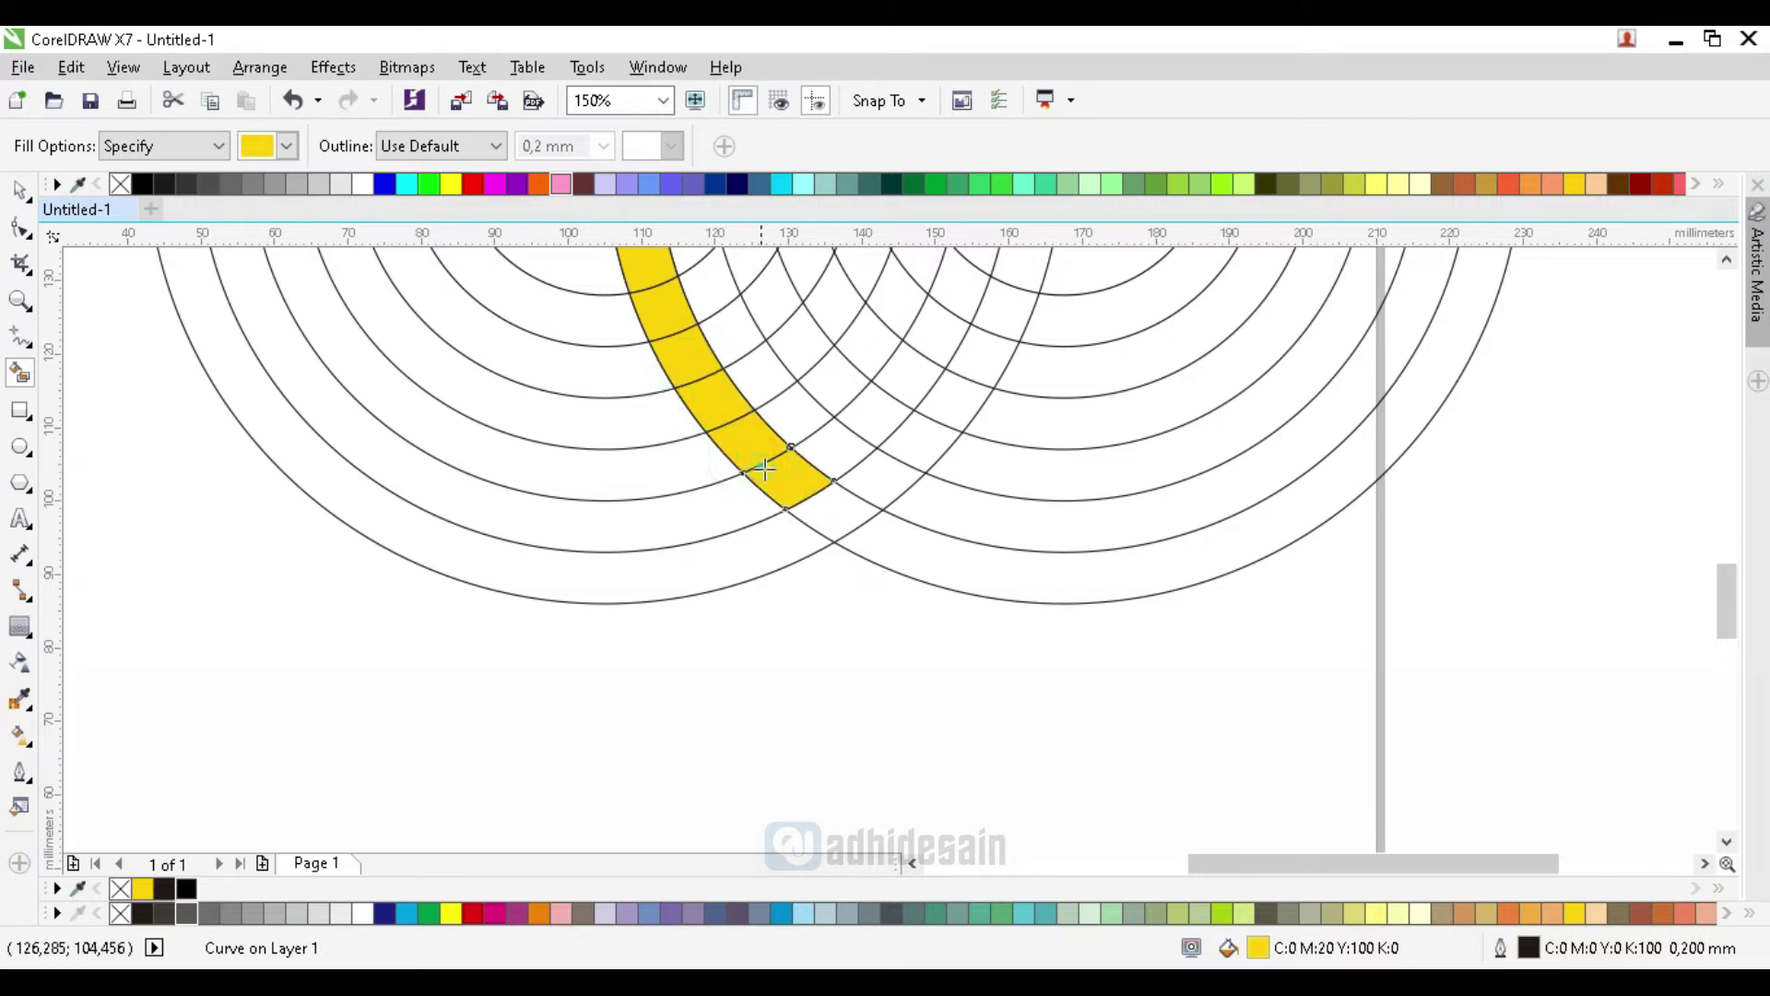
# Step: Fill the bottom tip cell and the lower cells of the overlap's right outer band in yellow
pyautogui.click(832, 509)
pyautogui.click(876, 475)
pyautogui.click(920, 439)
pyautogui.click(969, 399)
pyautogui.click(989, 350)
pyautogui.click(1008, 304)
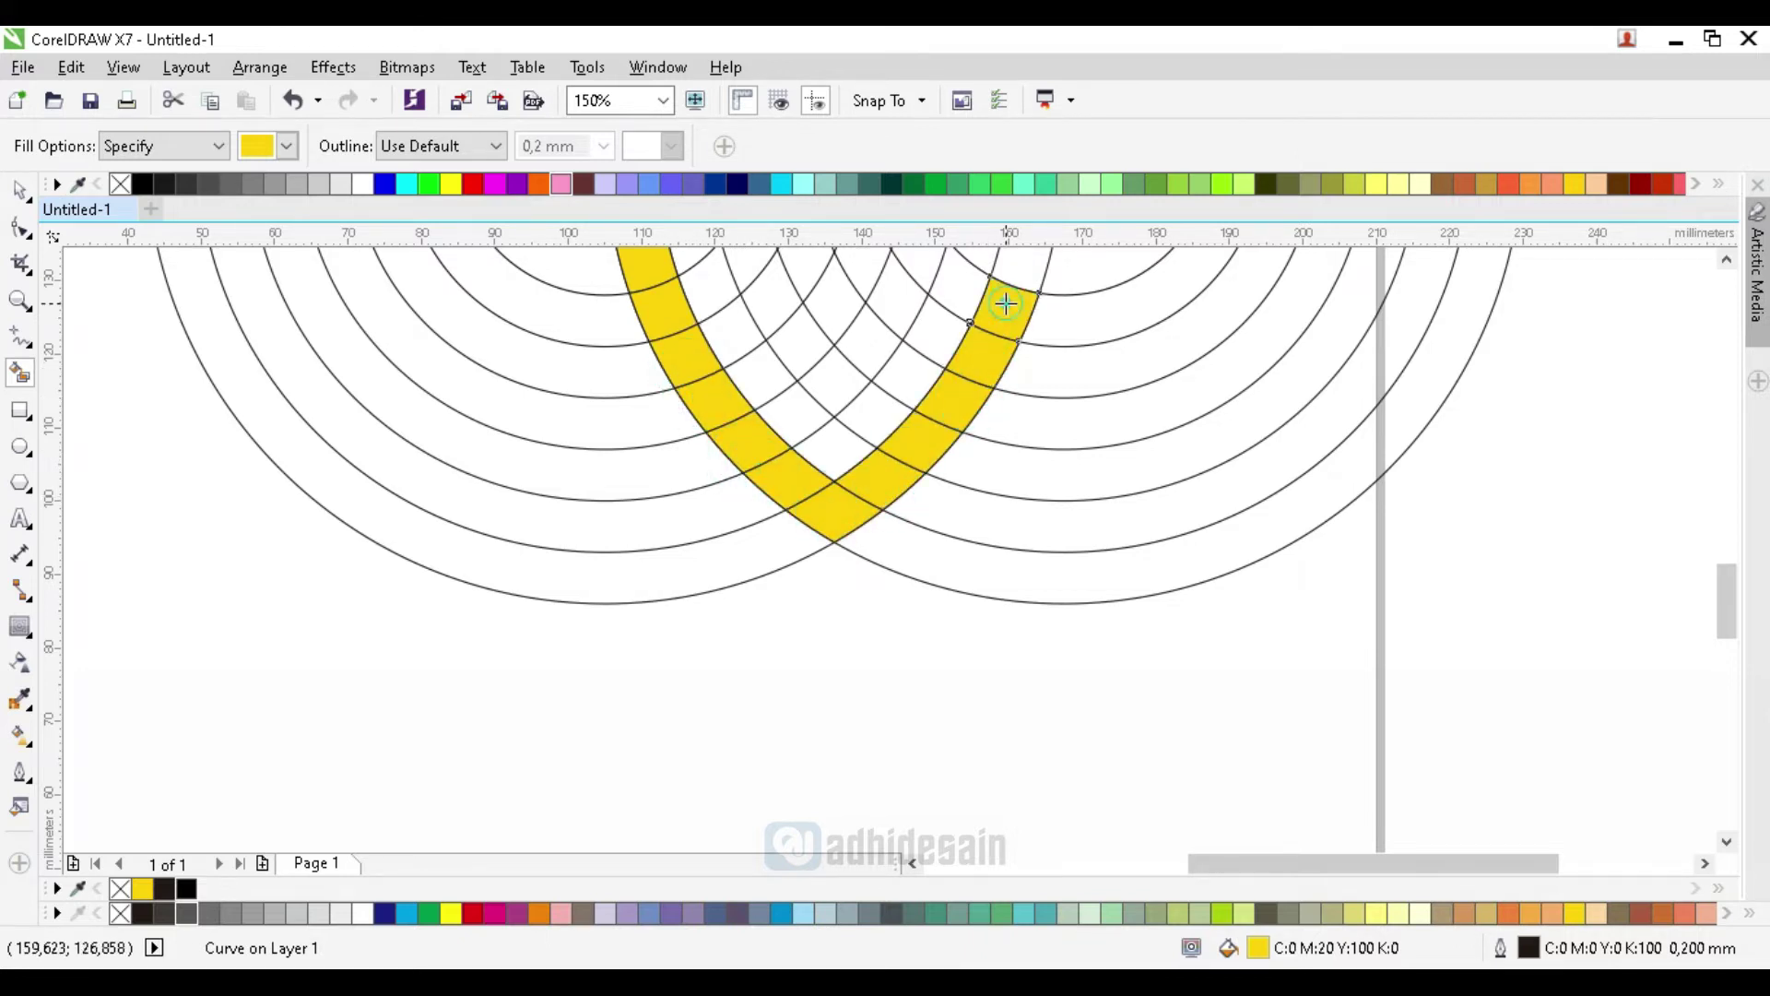
pyautogui.click(1025, 262)
# Step: Fill the middle and upper cells of the right outer band in yellow, leaving a one-cell gap before the left band's top end
pyautogui.scroll(-3, 984, 347)
pyautogui.scroll(3, 917, 443)
pyautogui.scroll(2, 917, 442)
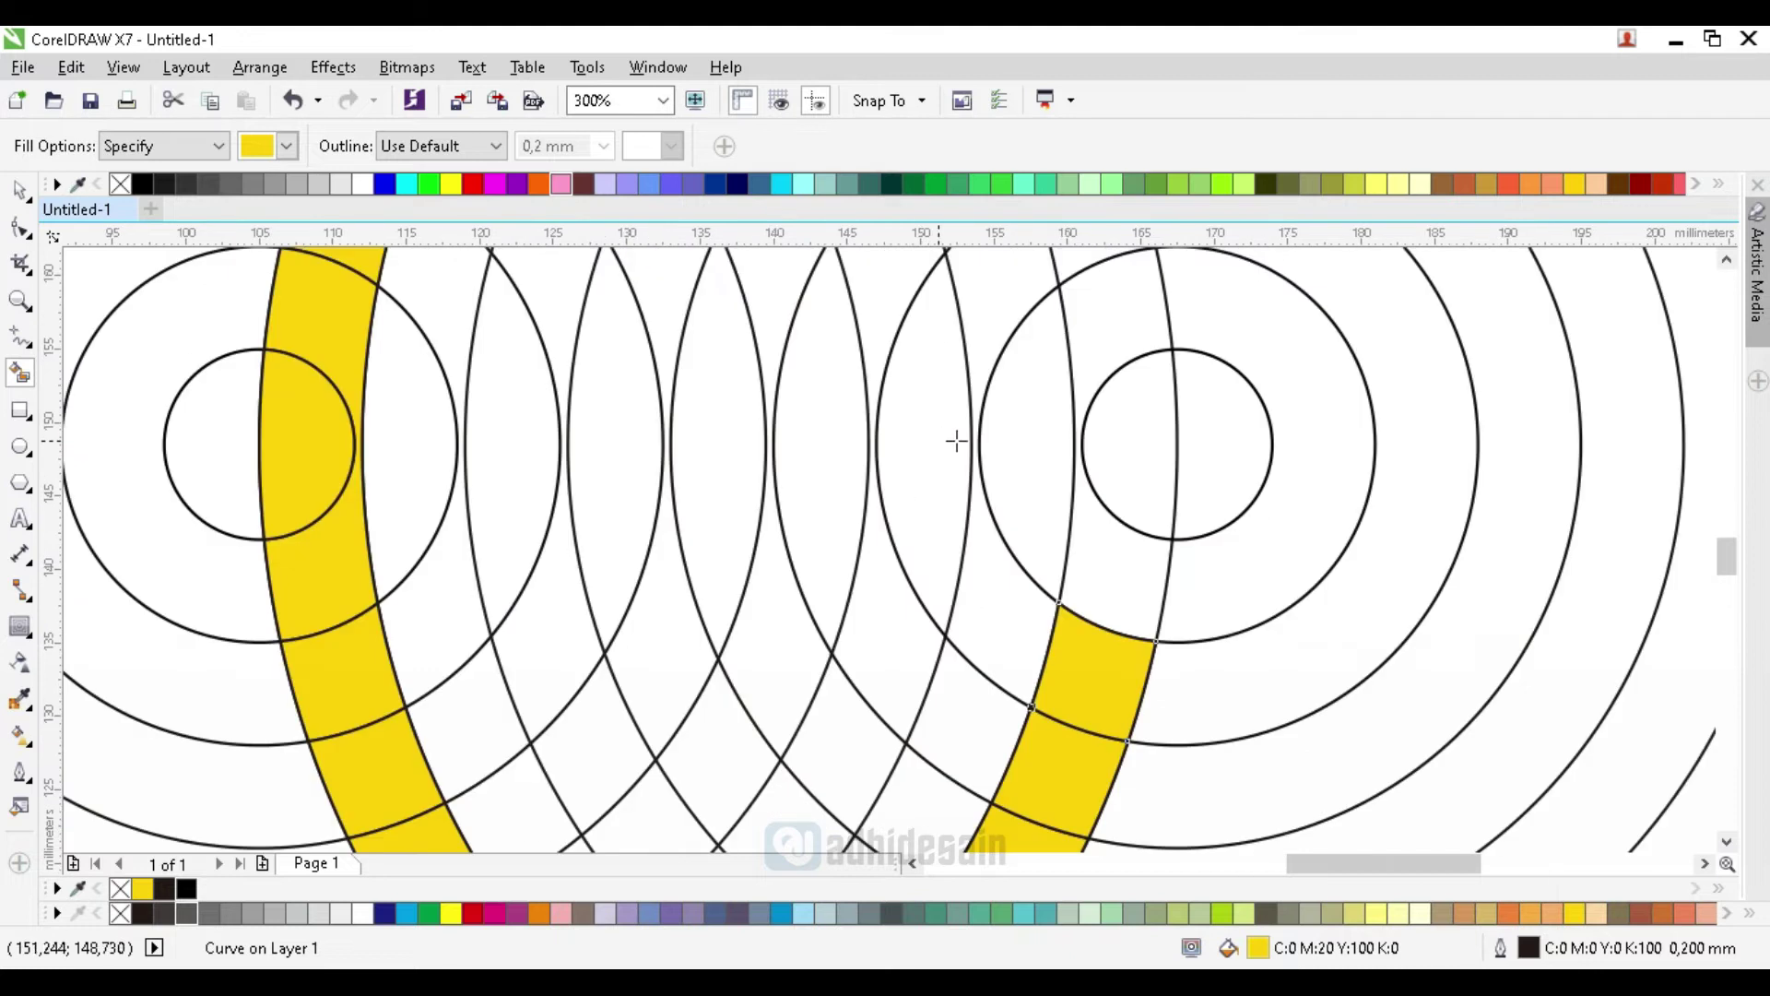
pyautogui.click(1121, 570)
pyautogui.click(1134, 470)
pyautogui.scroll(-2, 1134, 470)
pyautogui.scroll(4, 1138, 348)
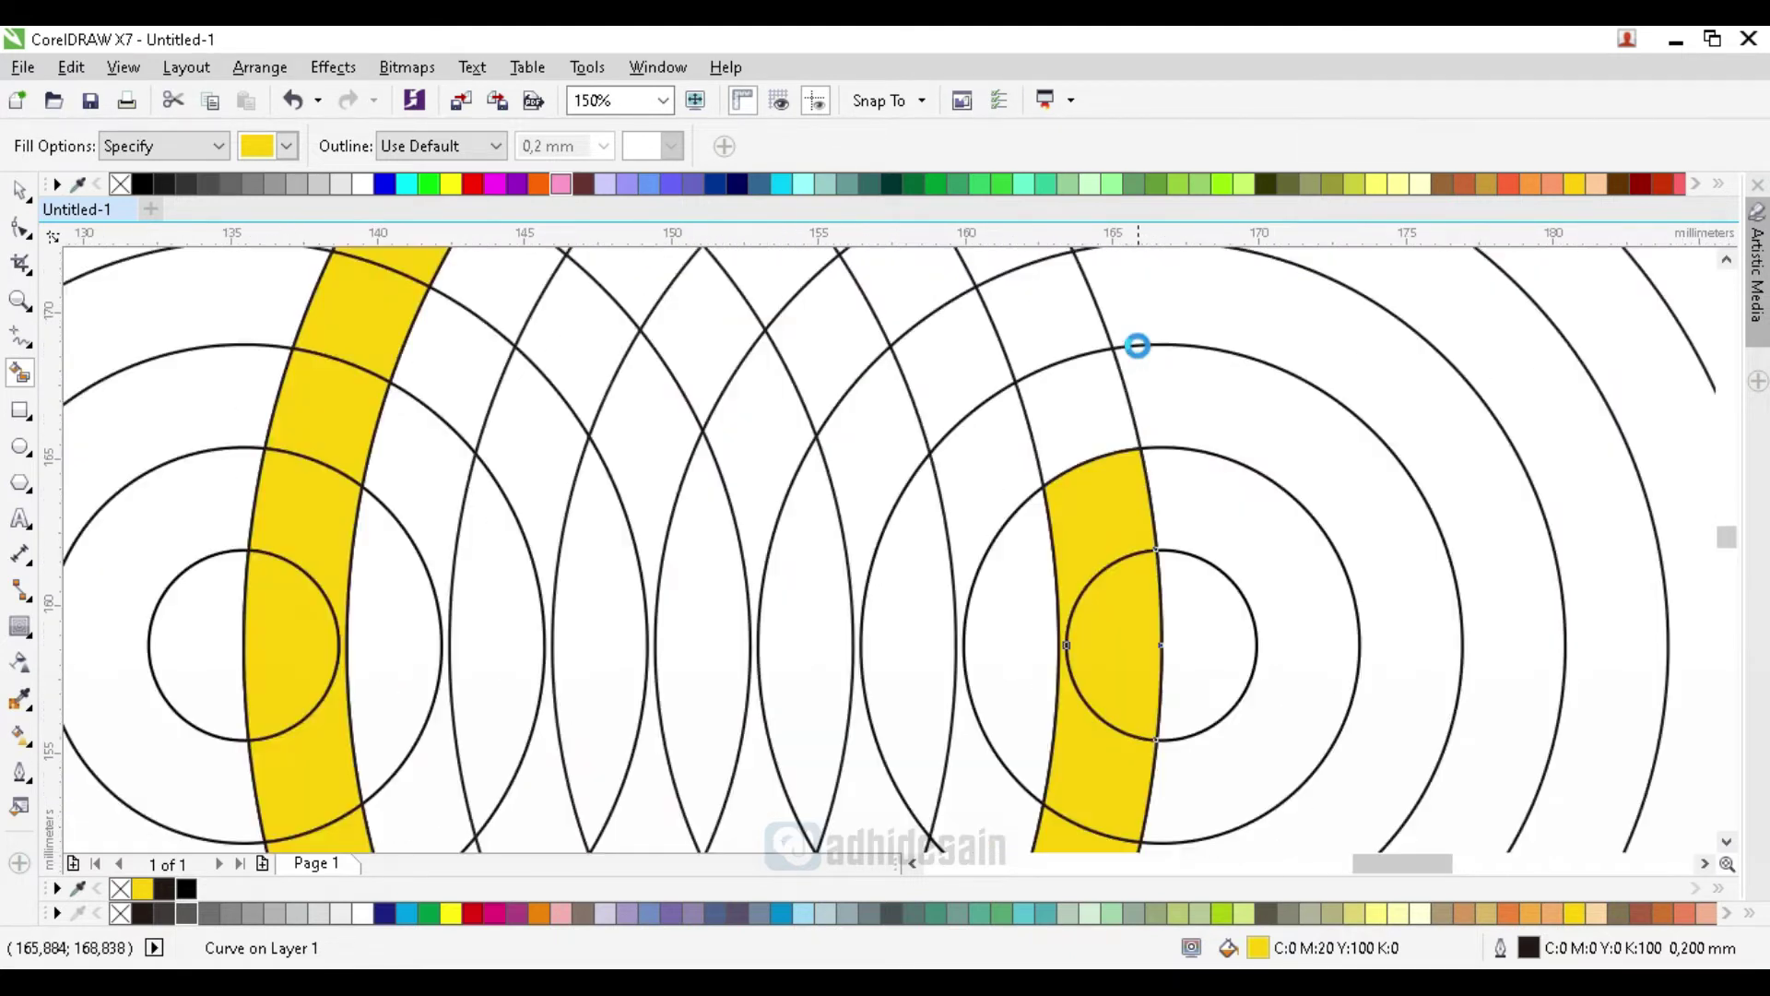
pyautogui.click(980, 324)
pyautogui.scroll(-4, 988, 482)
pyautogui.scroll(2, 976, 455)
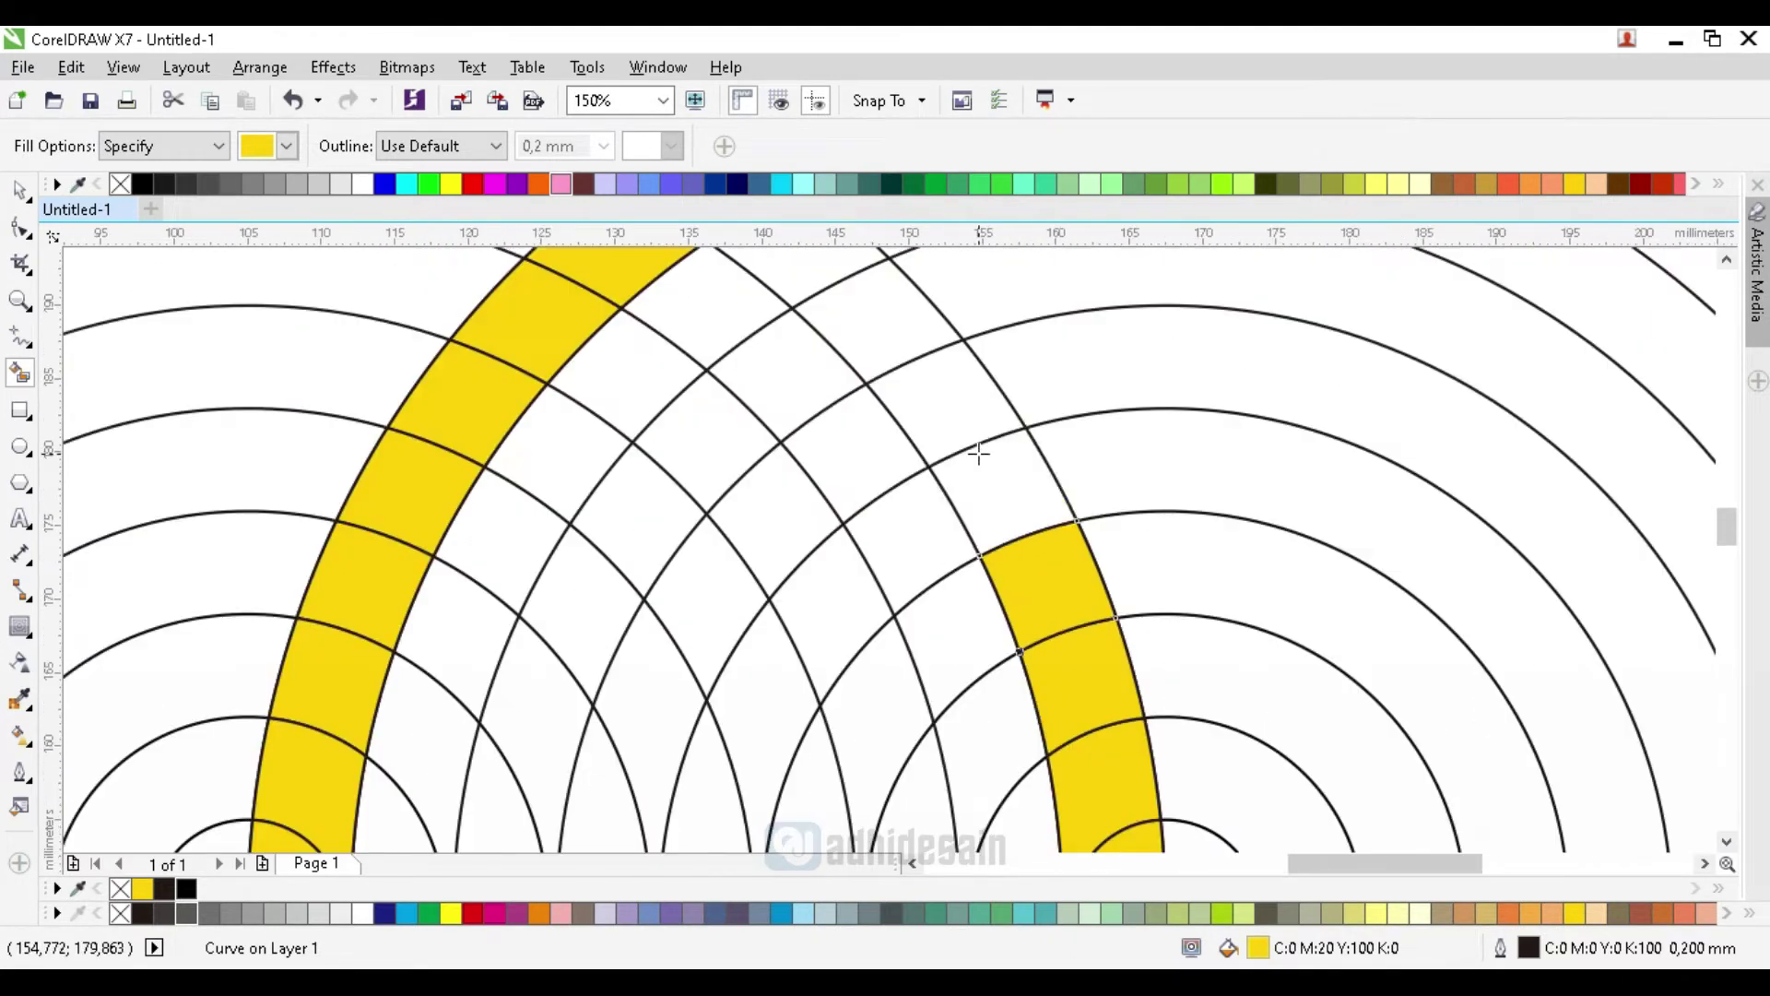
pyautogui.click(987, 471)
pyautogui.click(975, 406)
pyautogui.click(909, 282)
# Step: Fill an inner curved band in yellow, branching from the top of the right band down past the circles' centre line
pyautogui.click(816, 350)
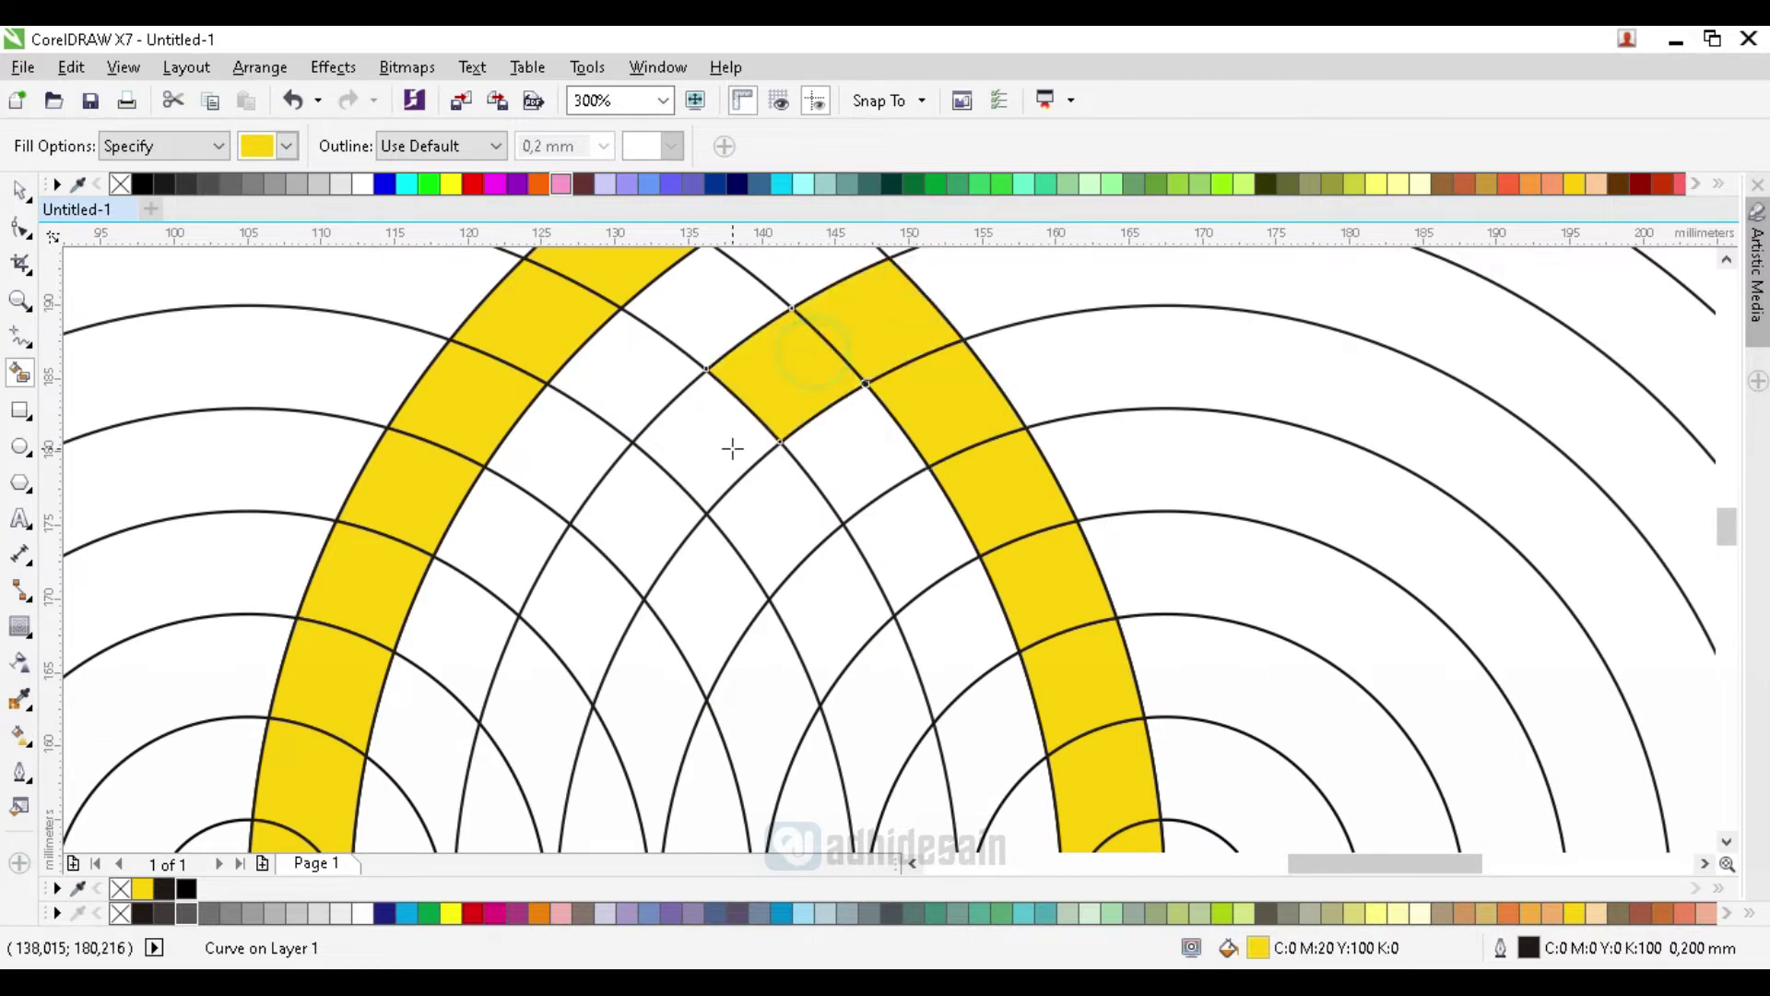
pyautogui.click(730, 446)
pyautogui.click(636, 553)
pyautogui.click(584, 620)
pyautogui.click(541, 716)
pyautogui.scroll(-2, 544, 710)
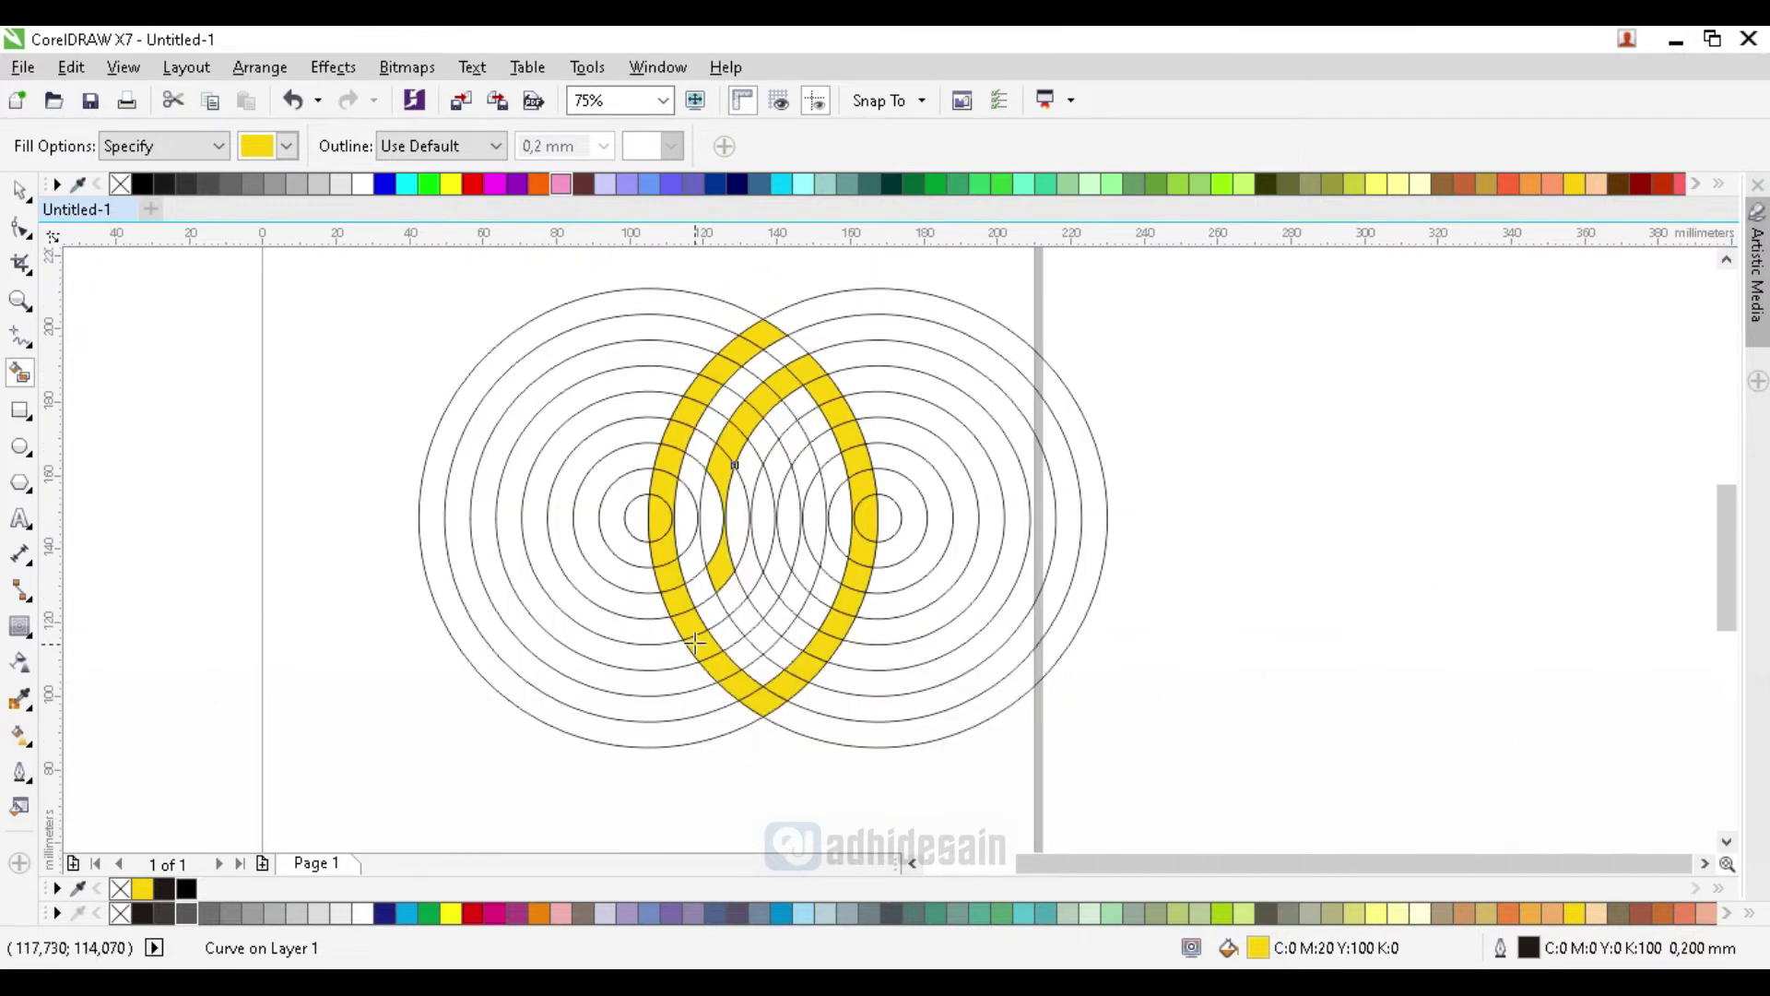
pyautogui.scroll(1, 723, 523)
pyautogui.click(729, 474)
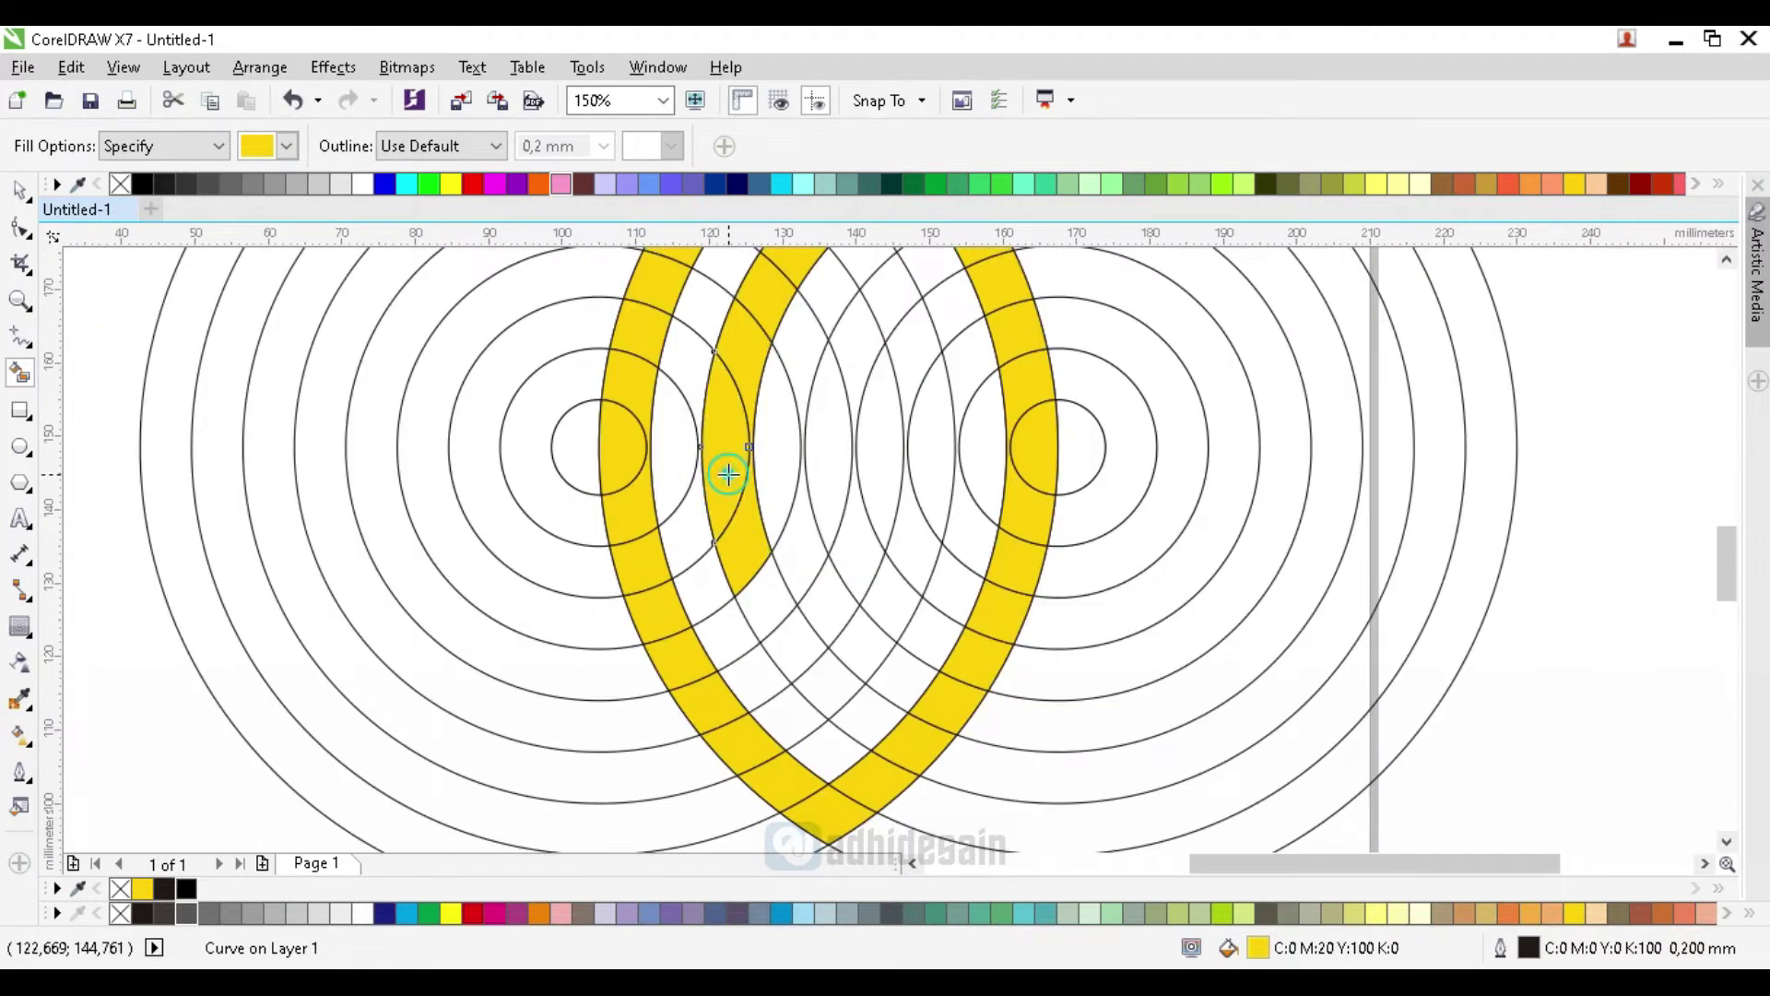
# Step: Fill the lower cells of the inner band in yellow until it joins the right outer band near the bottom tip
pyautogui.click(774, 616)
pyautogui.click(783, 660)
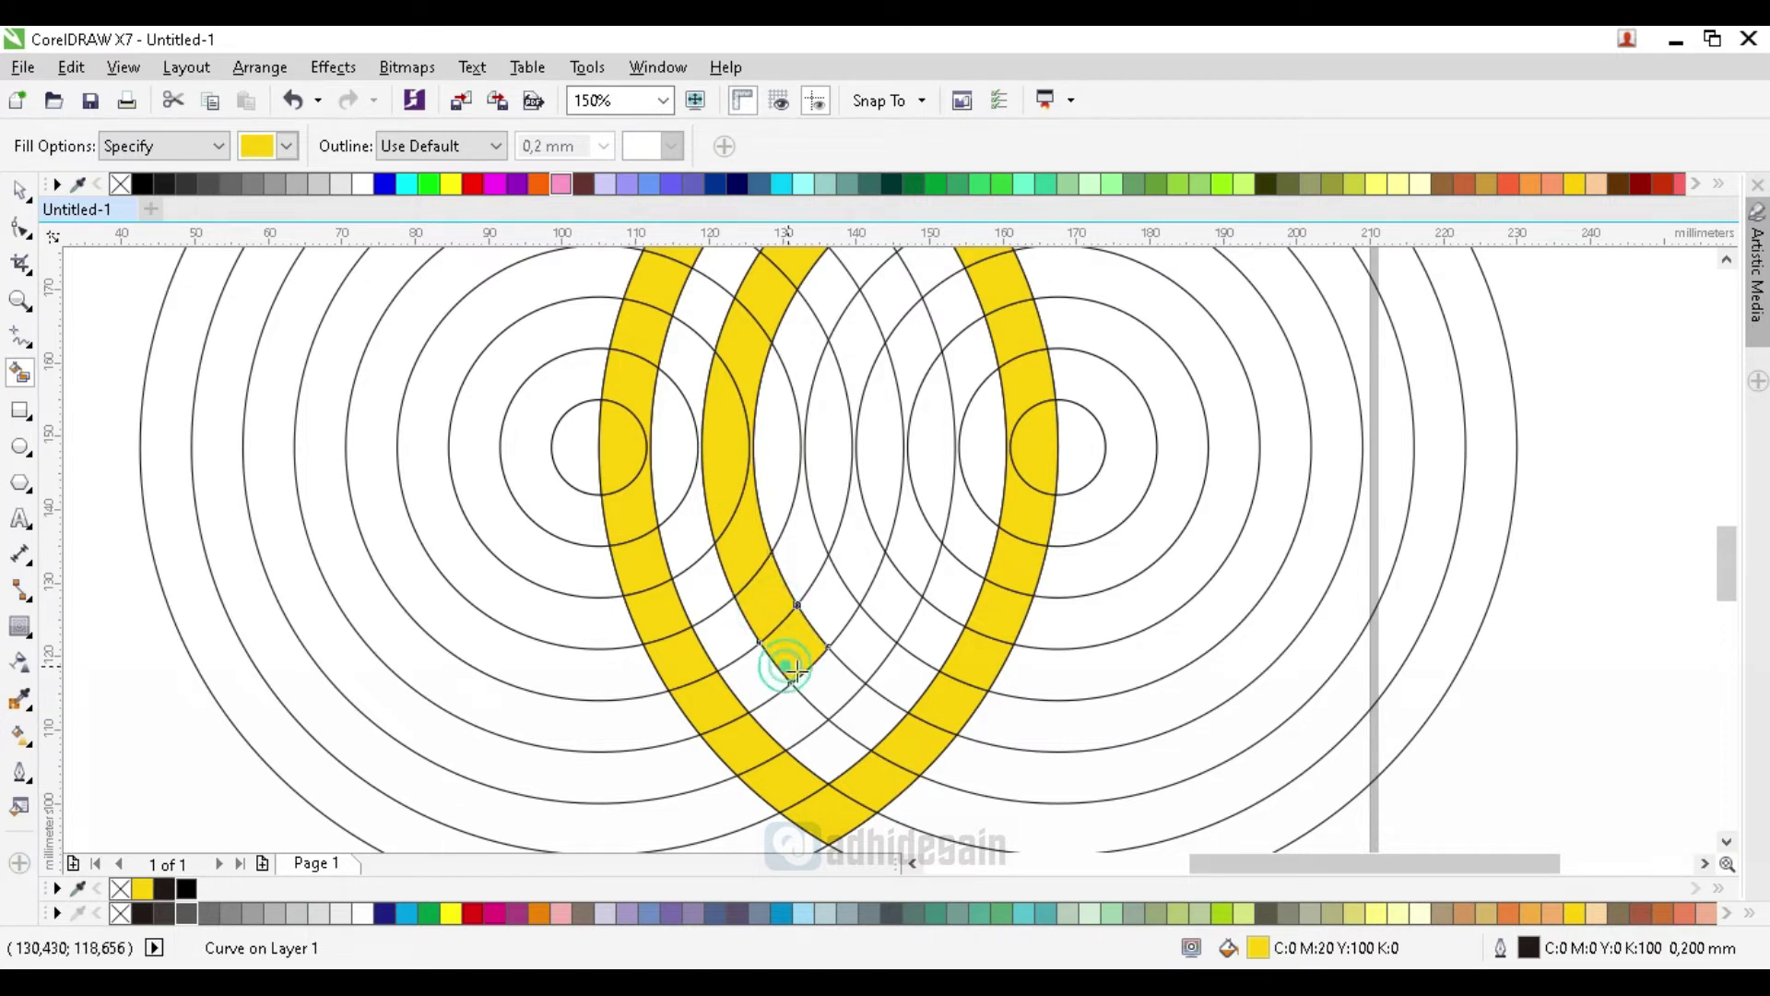
pyautogui.click(818, 680)
pyautogui.click(850, 699)
pyautogui.click(877, 711)
pyautogui.scroll(-2, 877, 710)
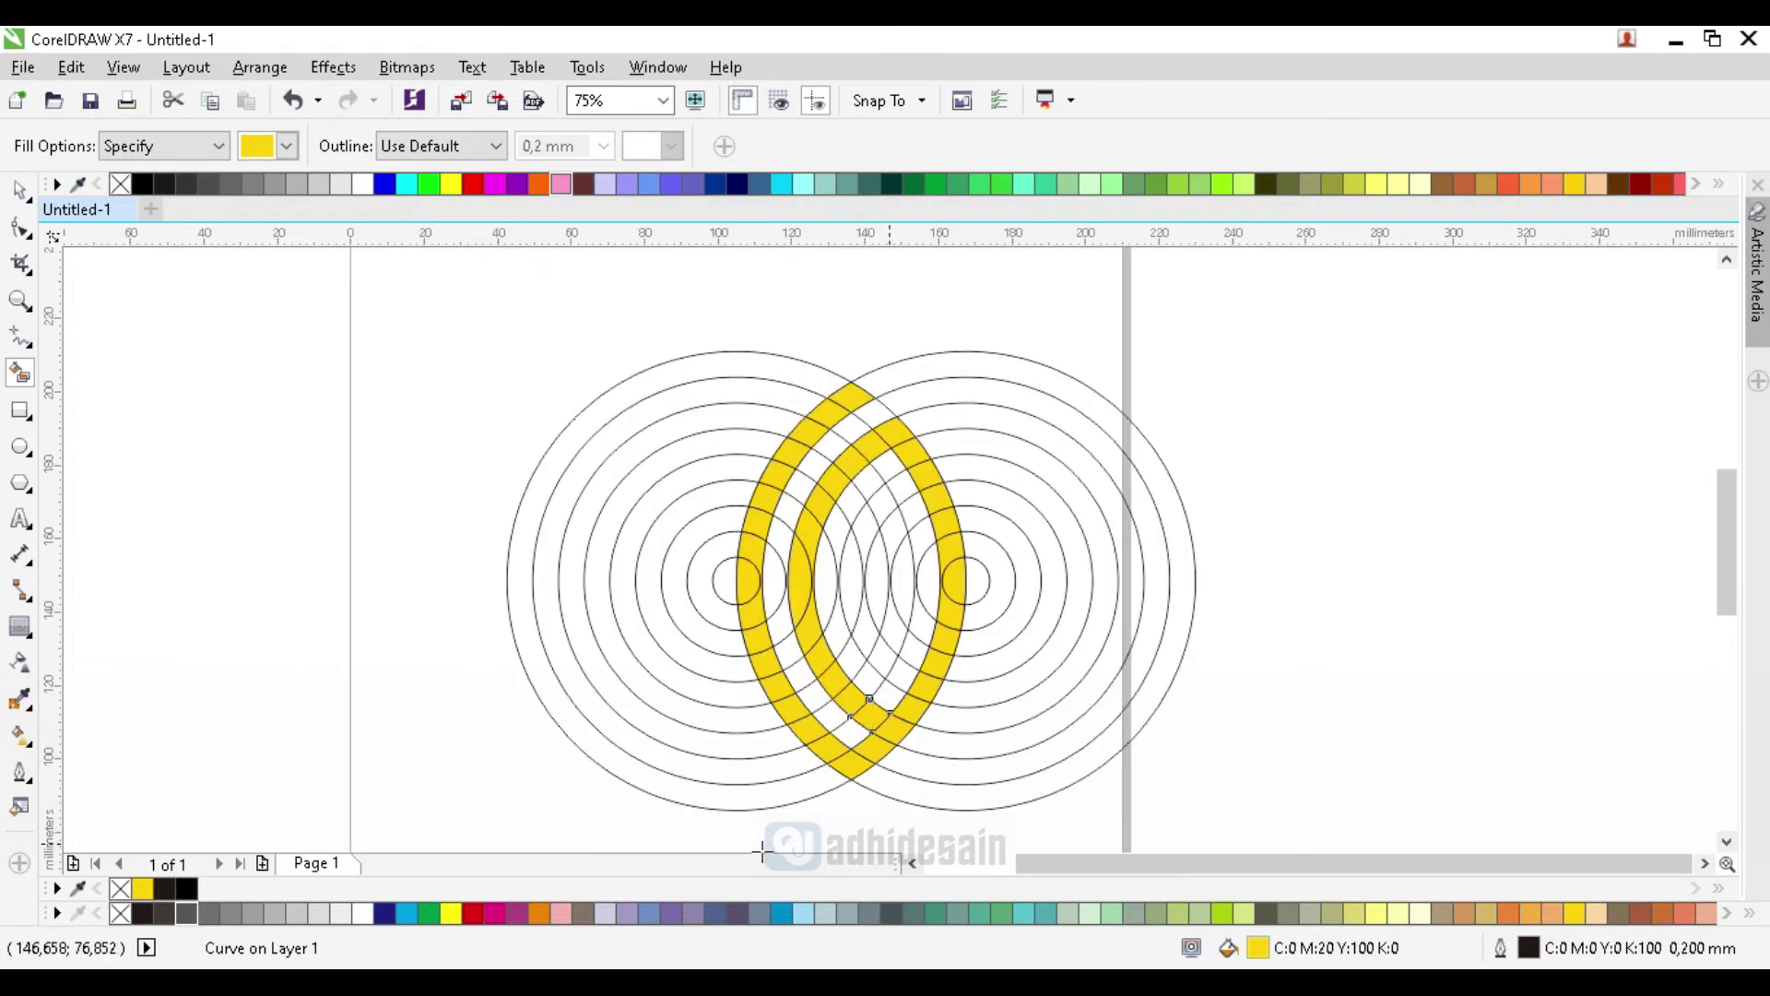
# Step: Draw a small circle about 9.3 mm in diameter just below the bottom tip of the yellow shape
pyautogui.click(22, 190)
pyautogui.scroll(-2, 715, 617)
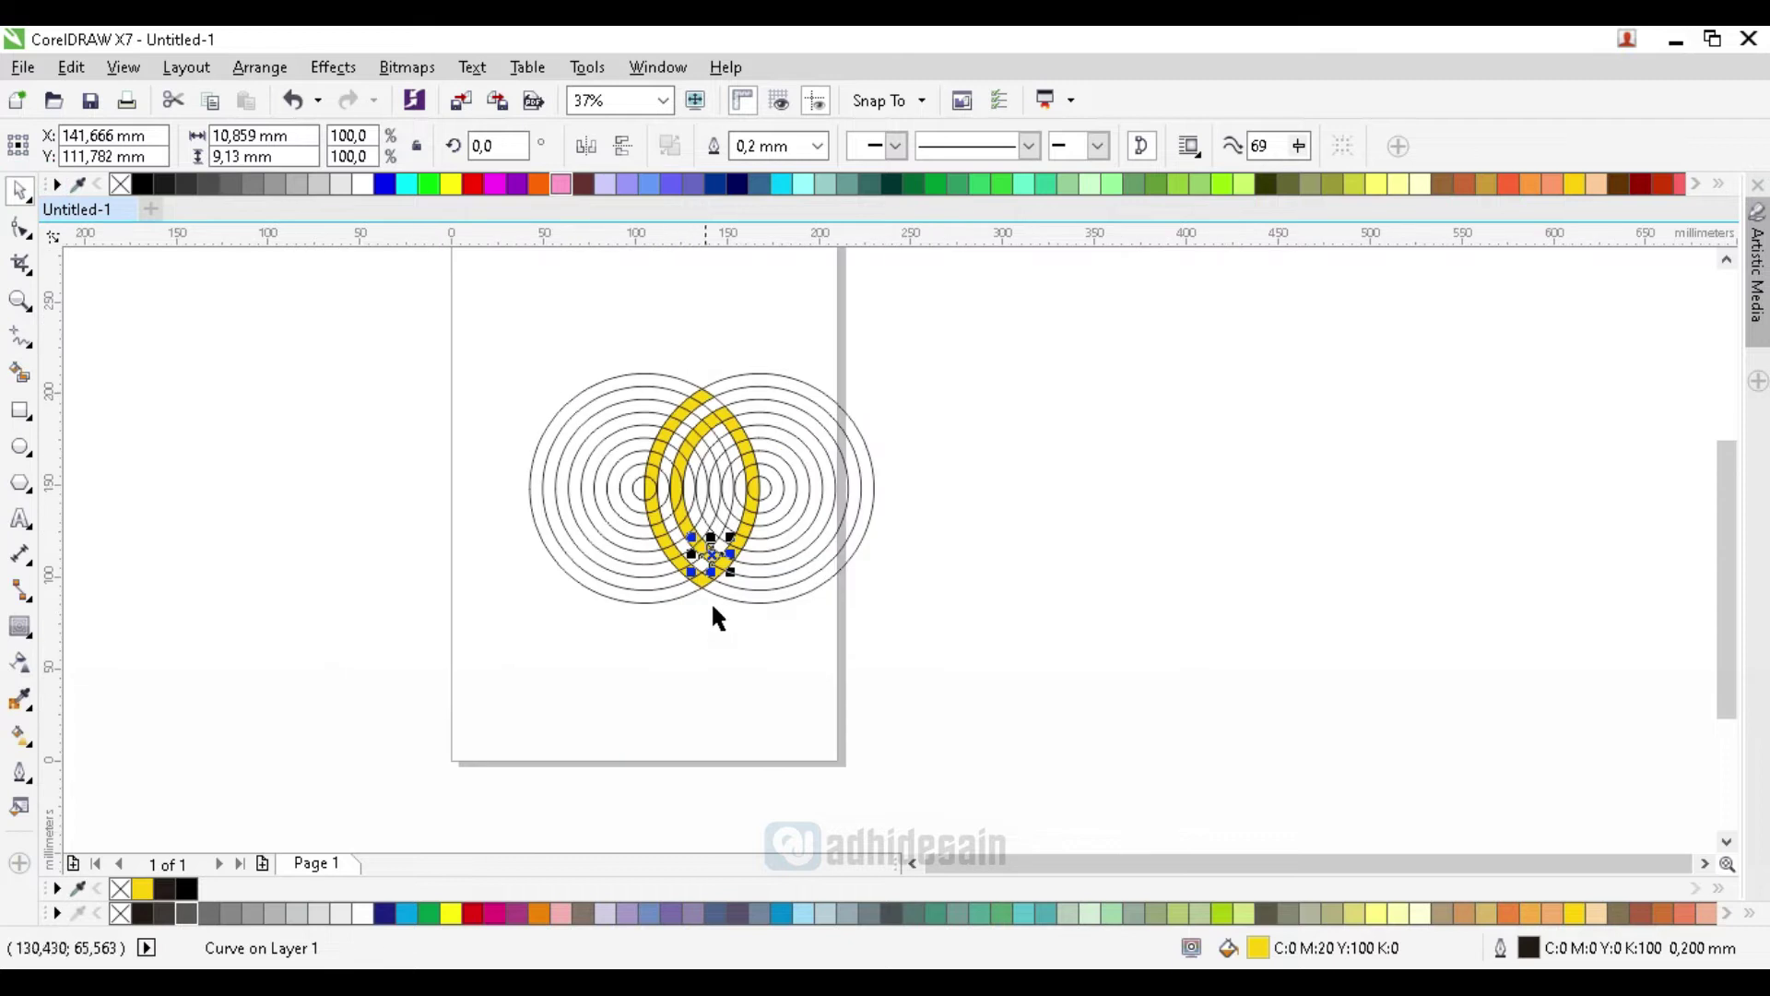
pyautogui.scroll(4, 715, 617)
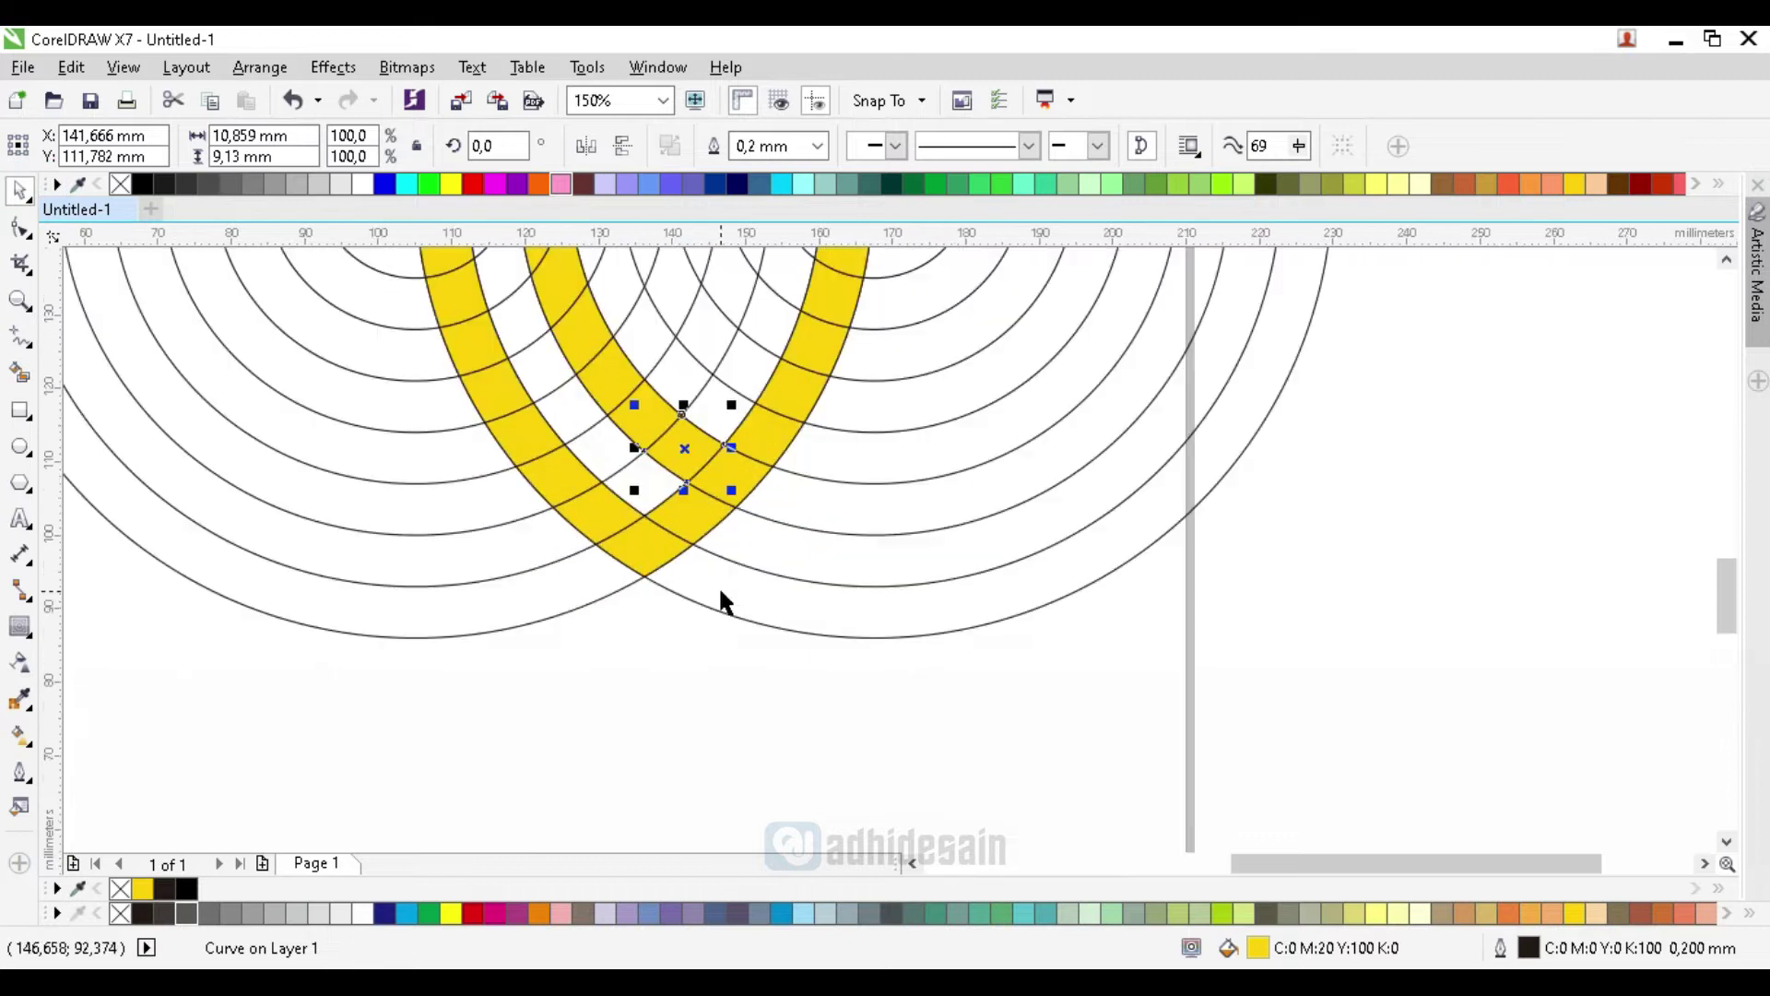
pyautogui.click(22, 448)
pyautogui.moveTo(616, 603); pyautogui.dragTo(687, 671)
pyautogui.click(22, 191)
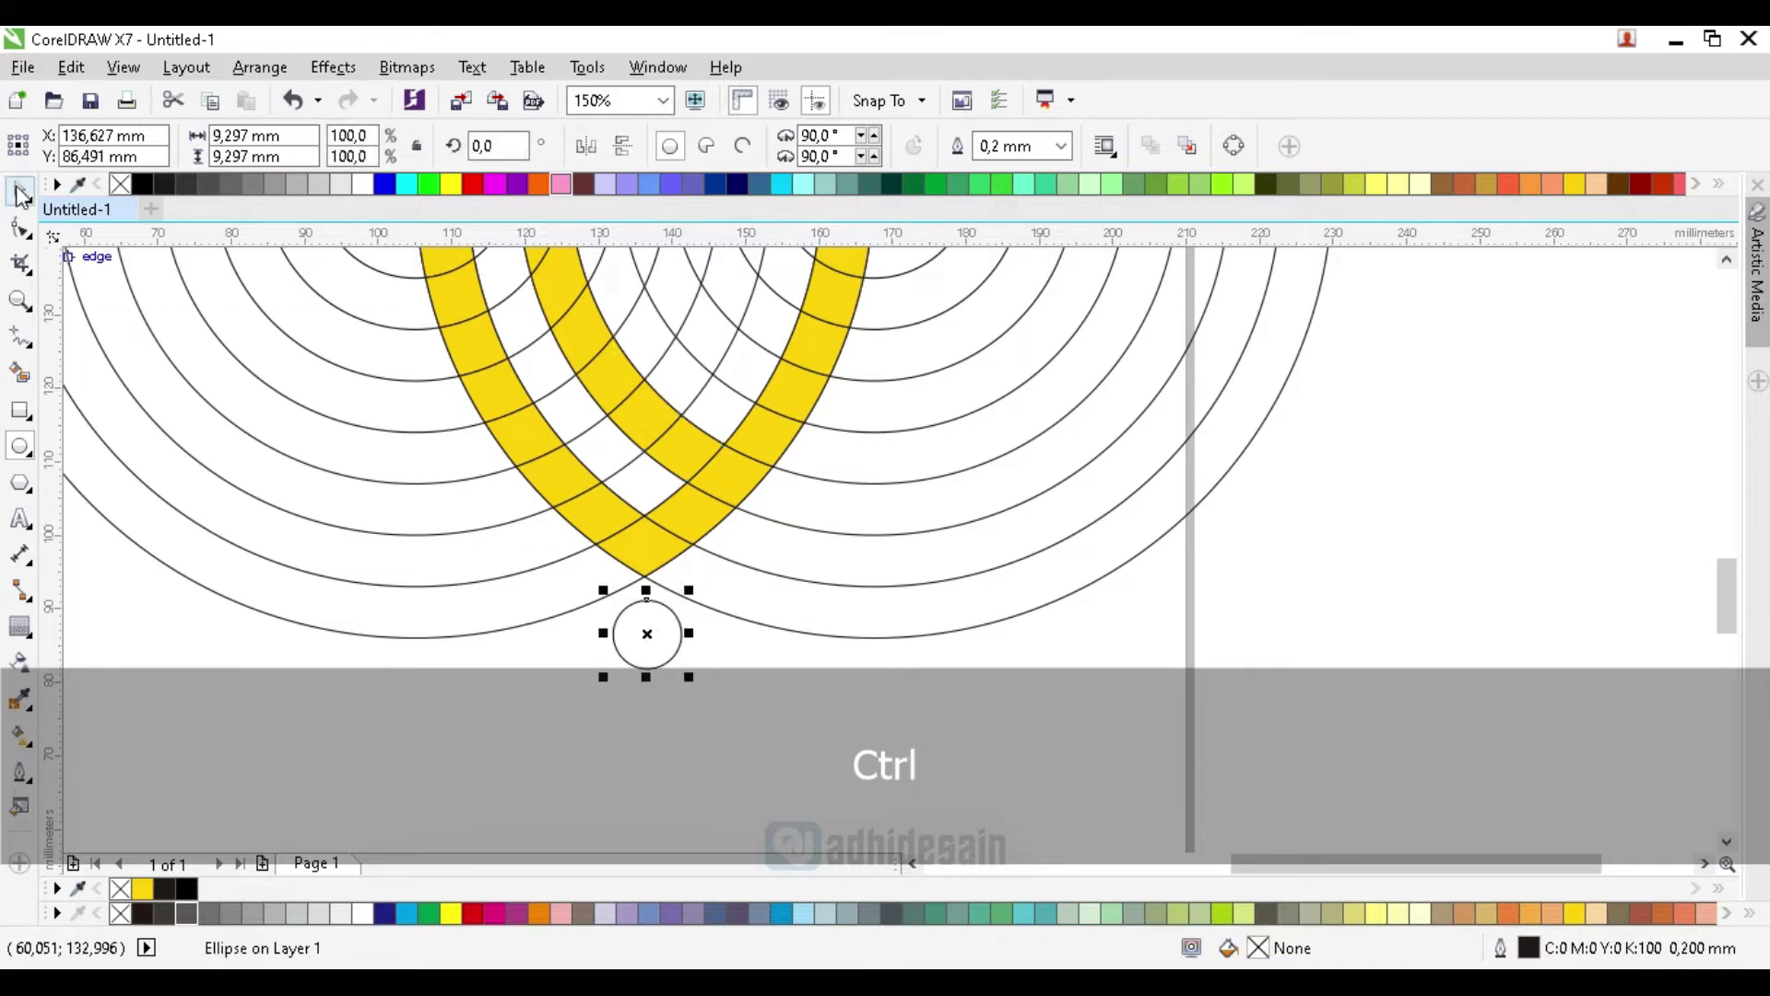
# Step: Move the small circle so its top quadrant touches the bottom tip of the yellow shape
pyautogui.scroll(4, 651, 636)
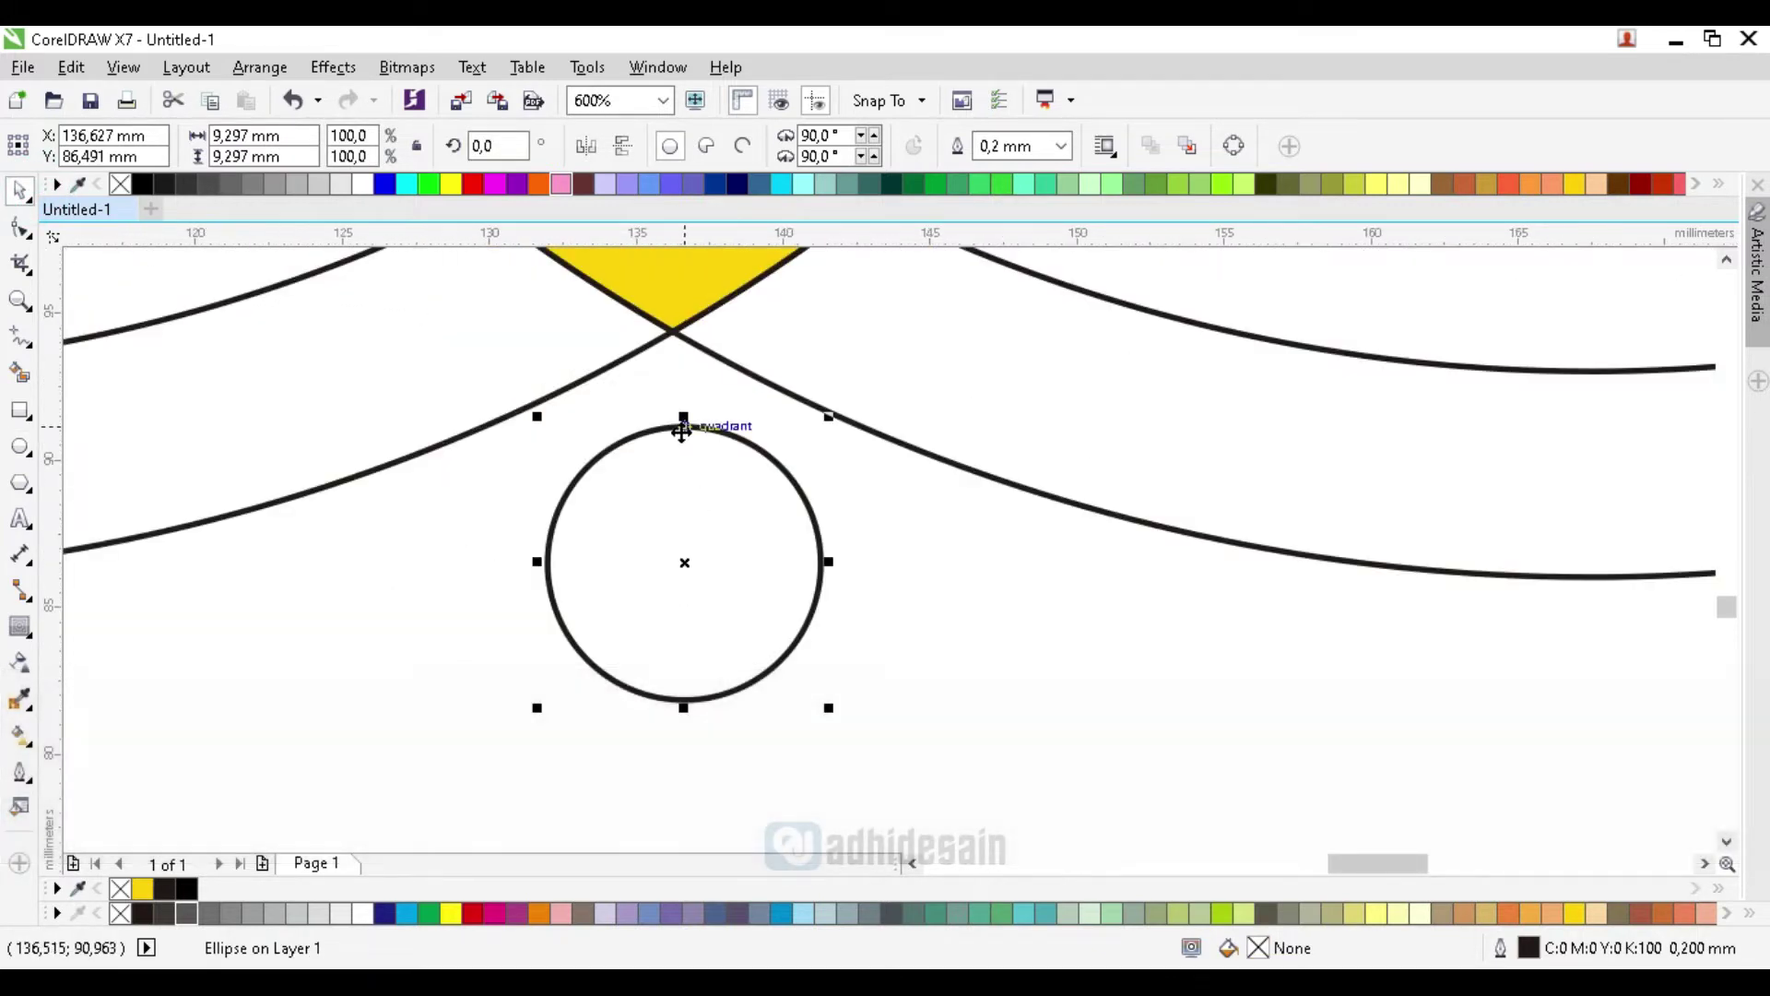
pyautogui.moveTo(679, 427); pyautogui.dragTo(679, 343)
pyautogui.scroll(-8, 695, 466)
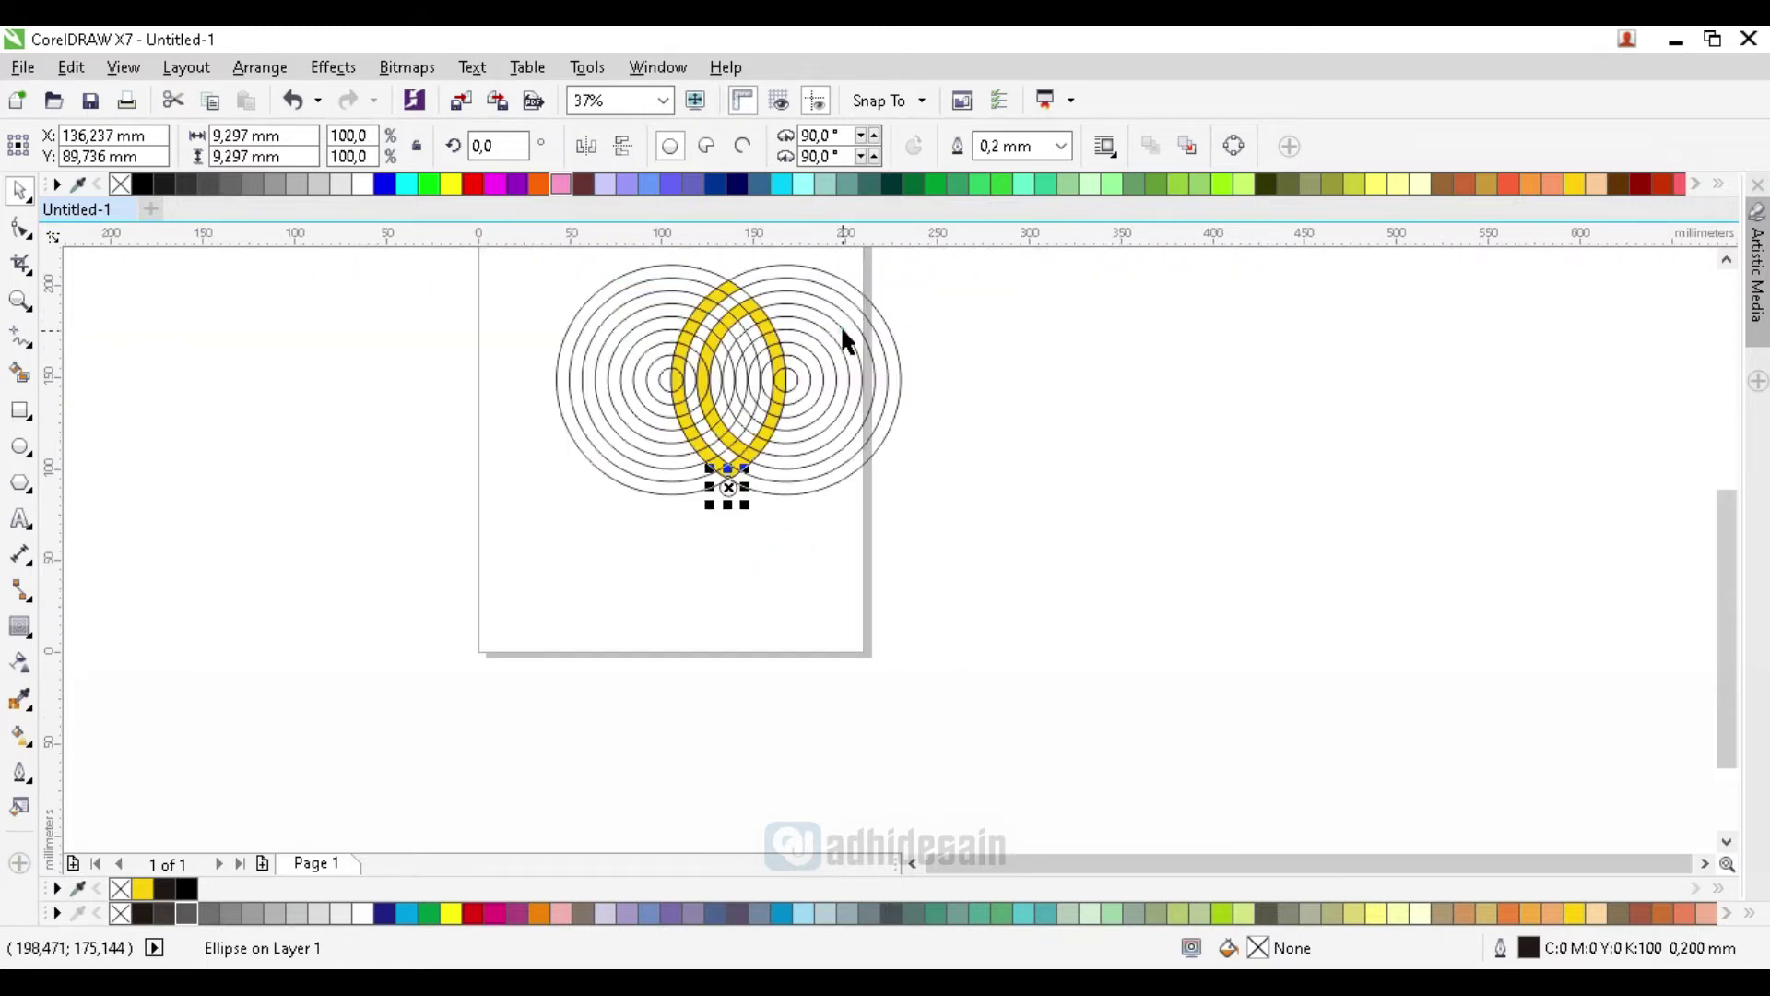
# Step: Delete both contoured circle groups, keeping the yellow cells and the small circle
pyautogui.click(846, 341)
pyautogui.press('Delete')
pyautogui.click(634, 407)
pyautogui.press('Delete')
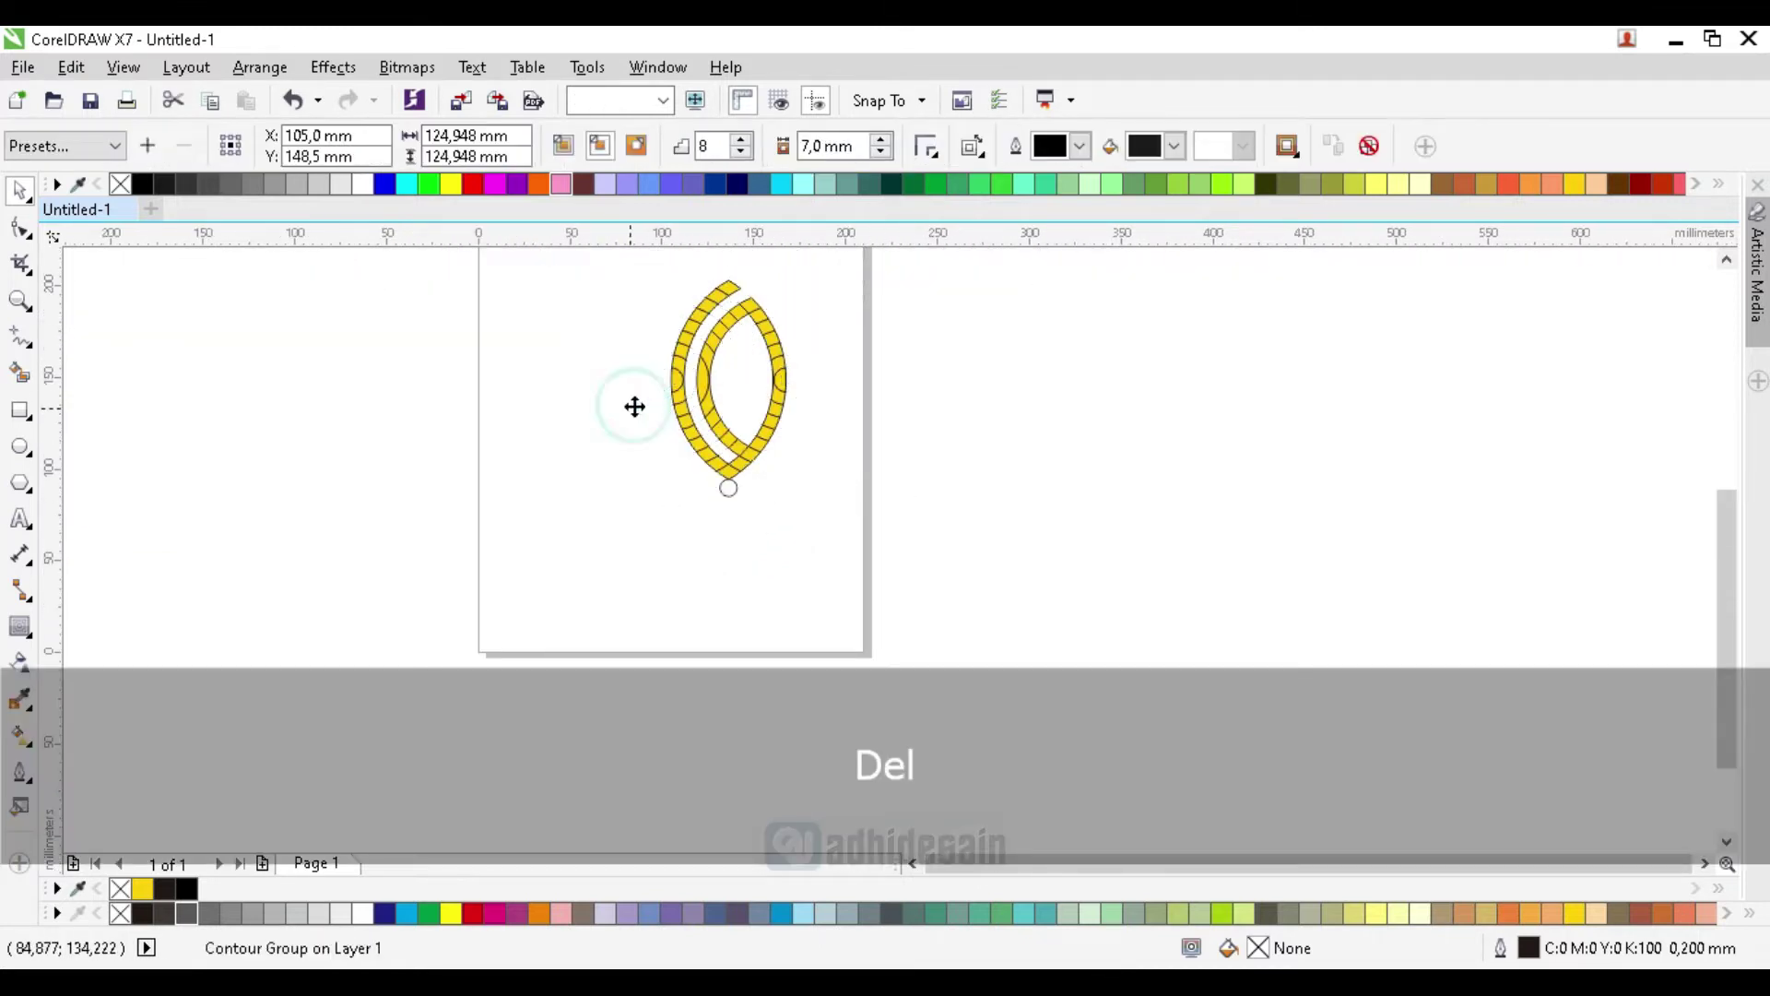
pyautogui.click(654, 520)
# Step: Weld all the yellow cells into a single leaf-shaped curve, excluding the small circle
pyautogui.scroll(-2, 655, 520)
pyautogui.scroll(4, 665, 367)
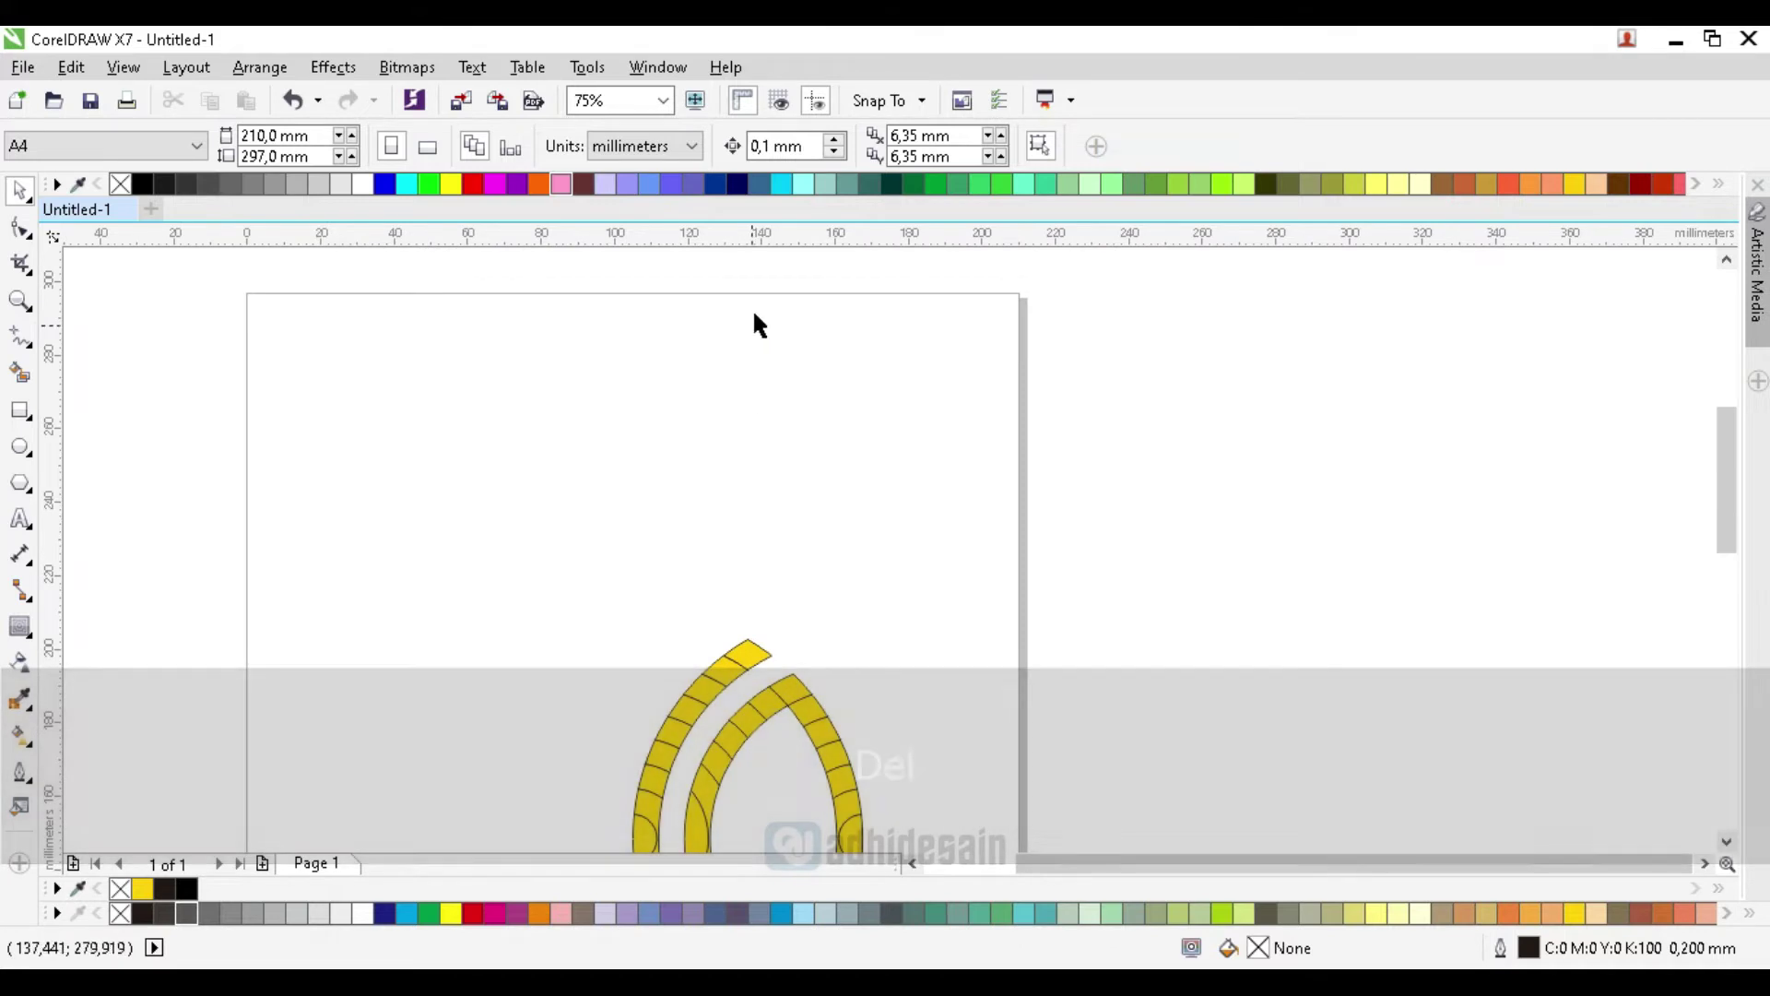
pyautogui.scroll(-2, 752, 442)
pyautogui.scroll(2, 645, 461)
pyautogui.scroll(-2, 646, 387)
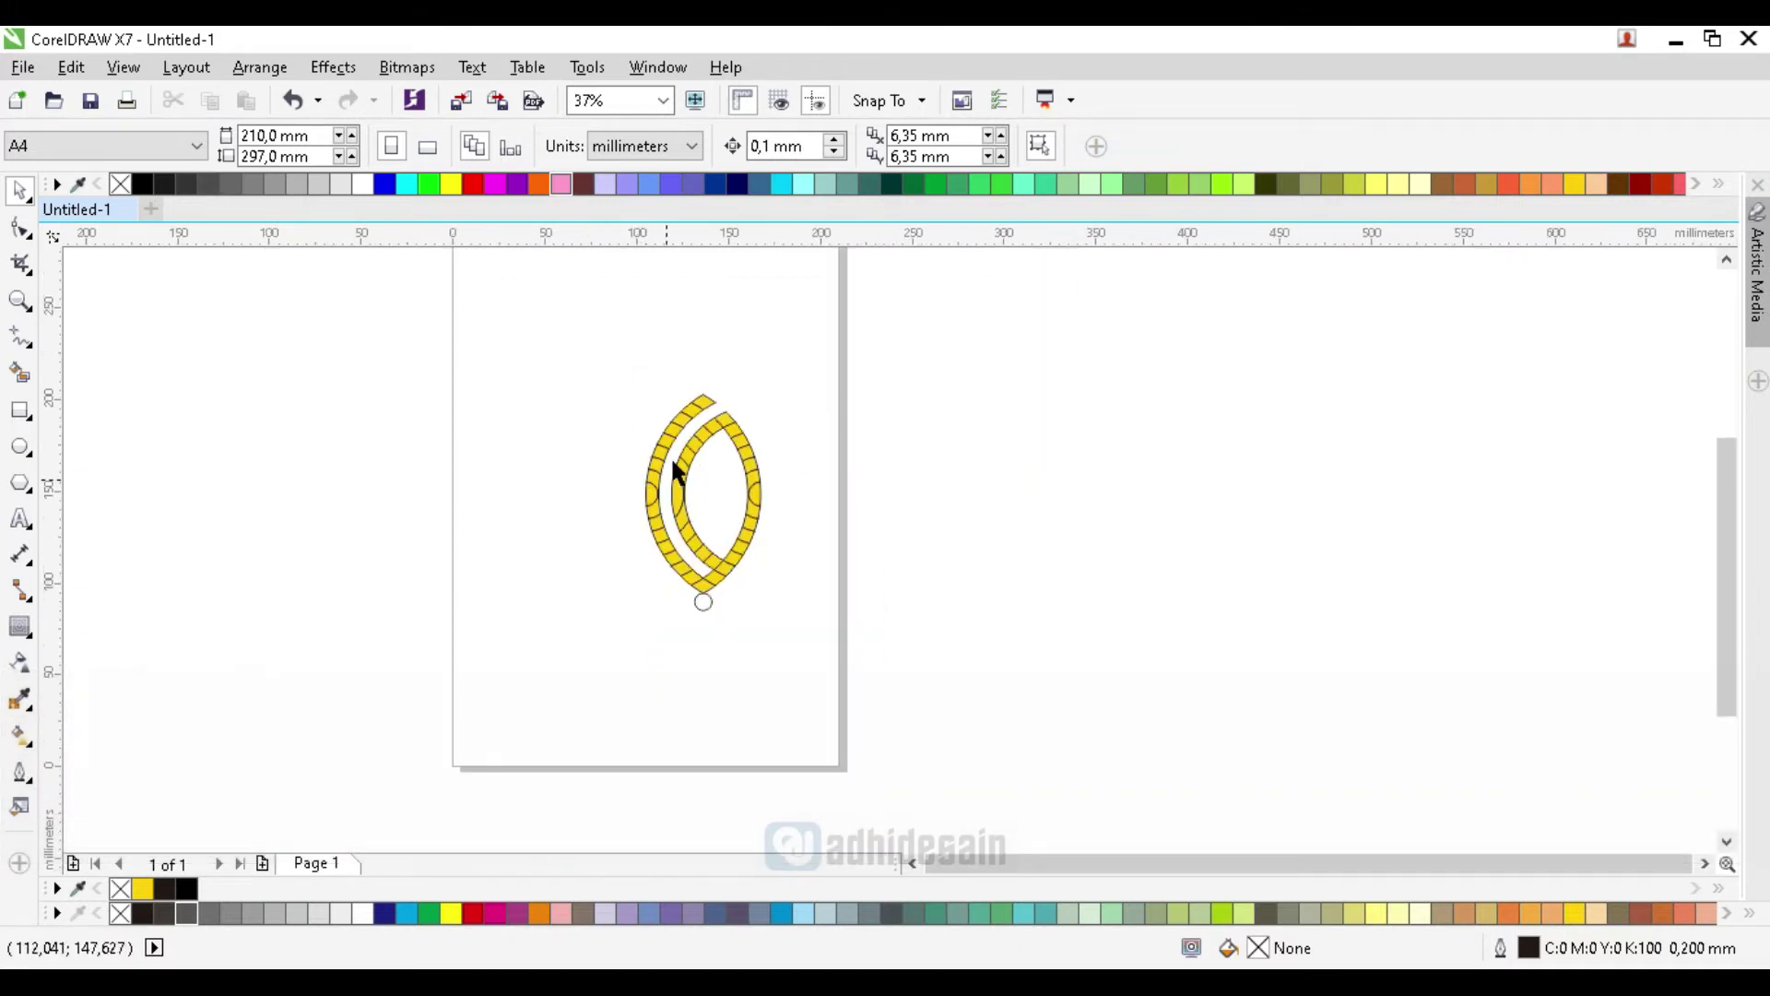
pyautogui.scroll(2, 675, 461)
pyautogui.moveTo(540, 364); pyautogui.dragTo(930, 771)
pyautogui.click(717, 148)
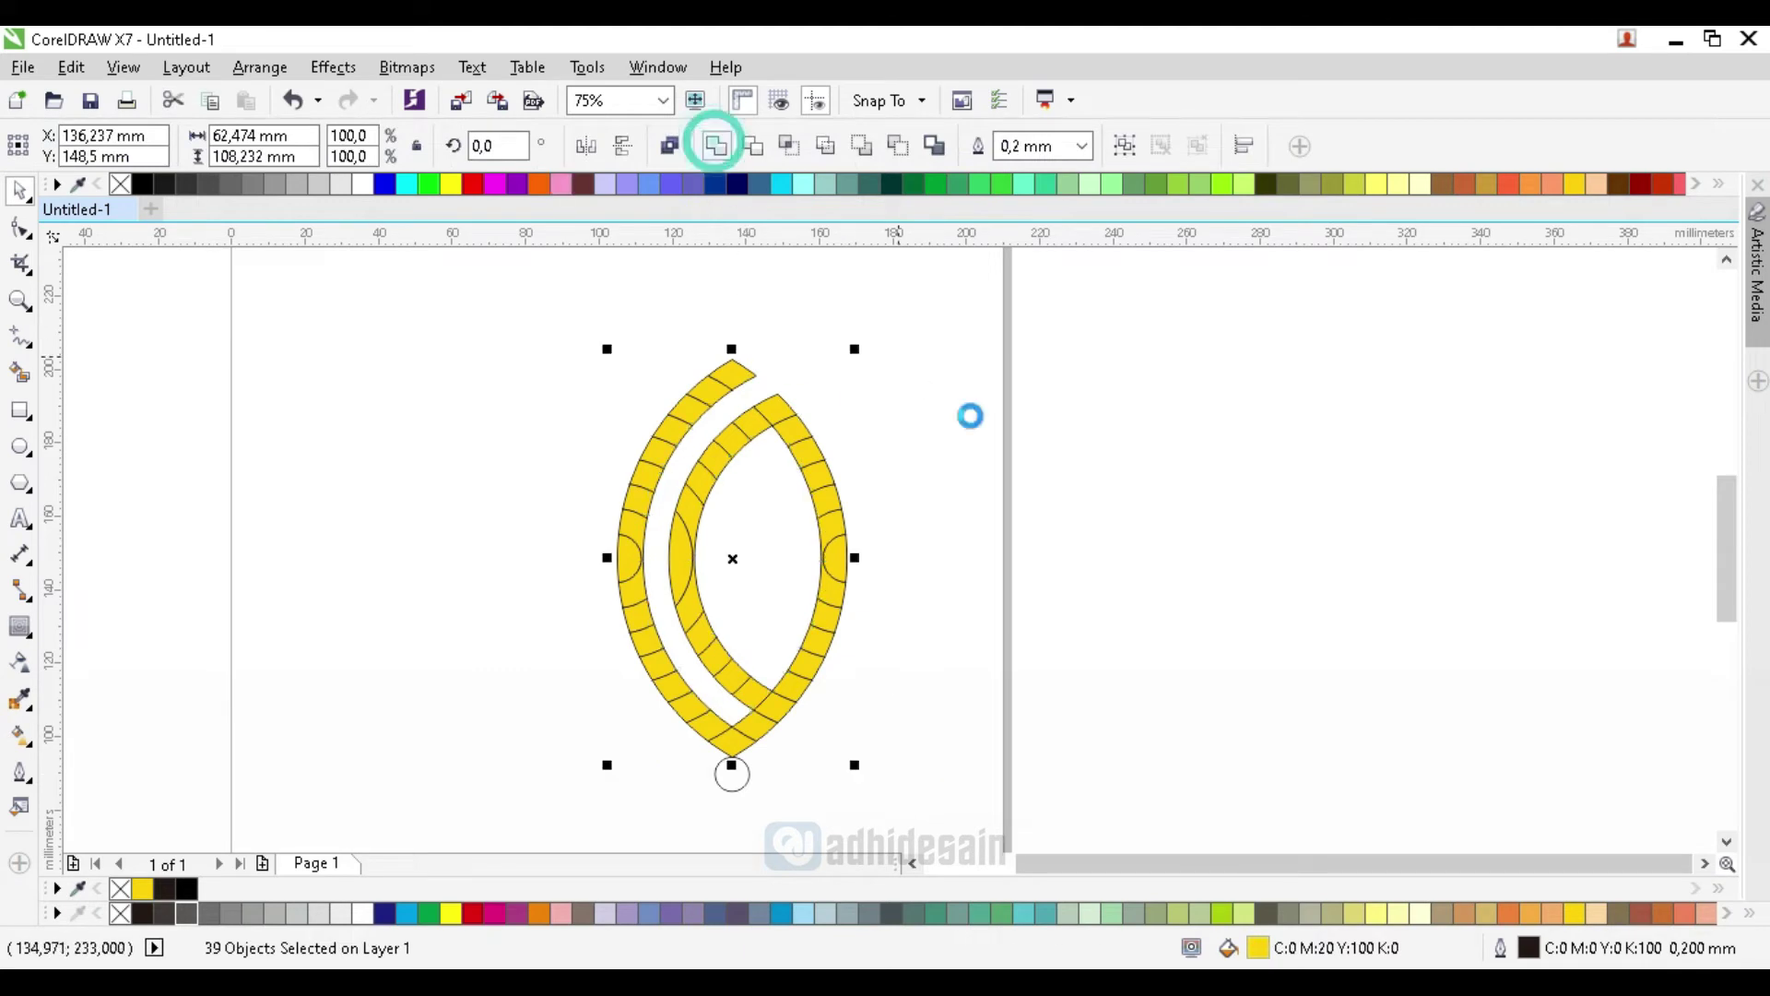
pyautogui.click(997, 440)
# Step: Move the yellow leaf shape's rotation centre to the centre of the small circle
pyautogui.scroll(7, 789, 811)
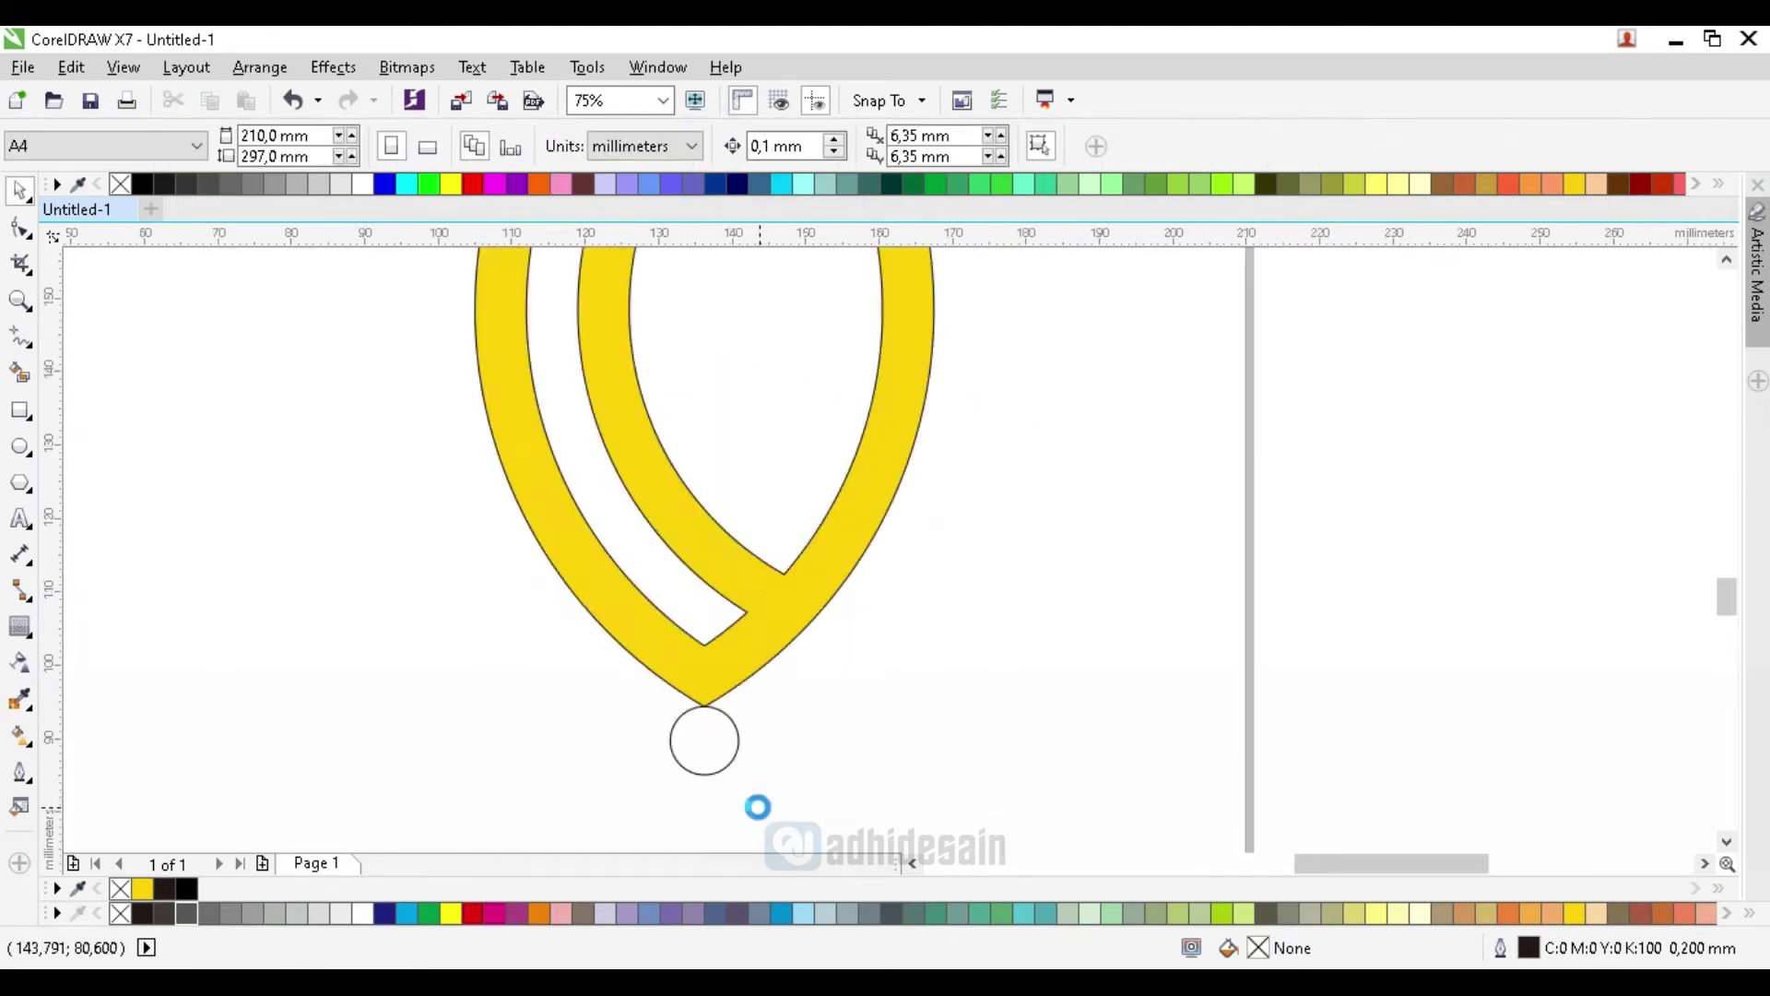
pyautogui.scroll(-9, 726, 612)
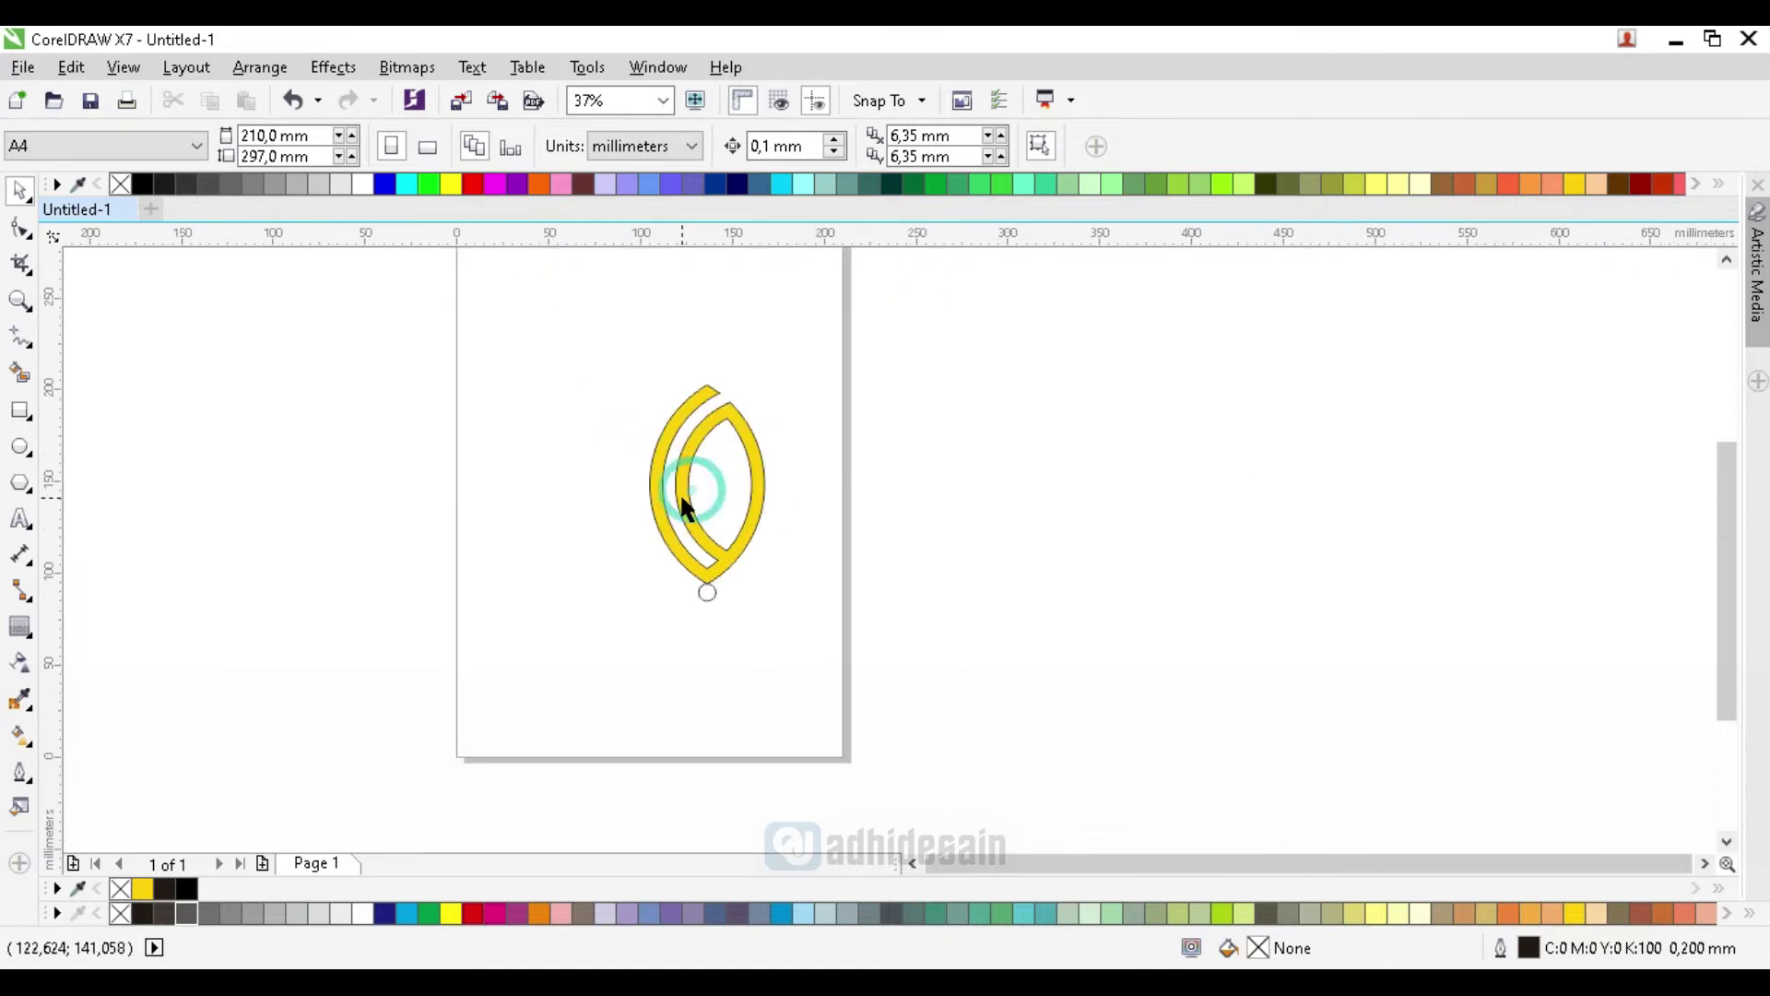
pyautogui.click(680, 502)
pyautogui.click(696, 507)
pyautogui.moveTo(707, 483); pyautogui.dragTo(713, 581)
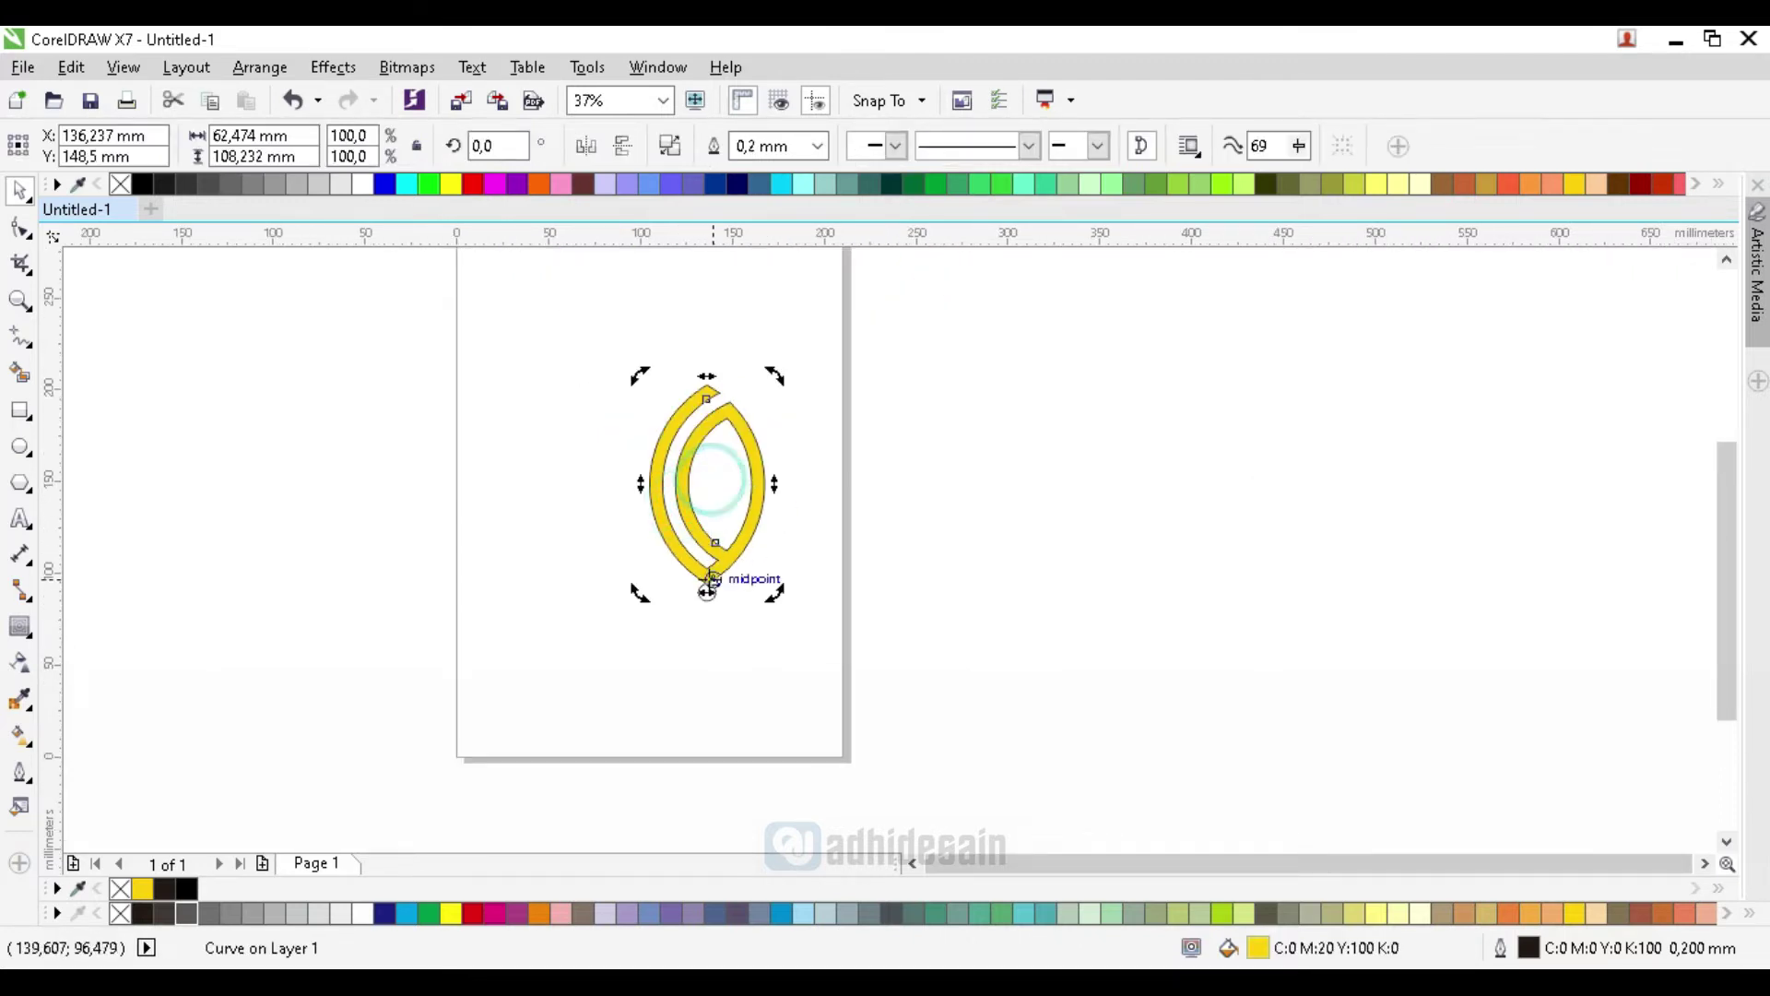
pyautogui.scroll(5, 707, 595)
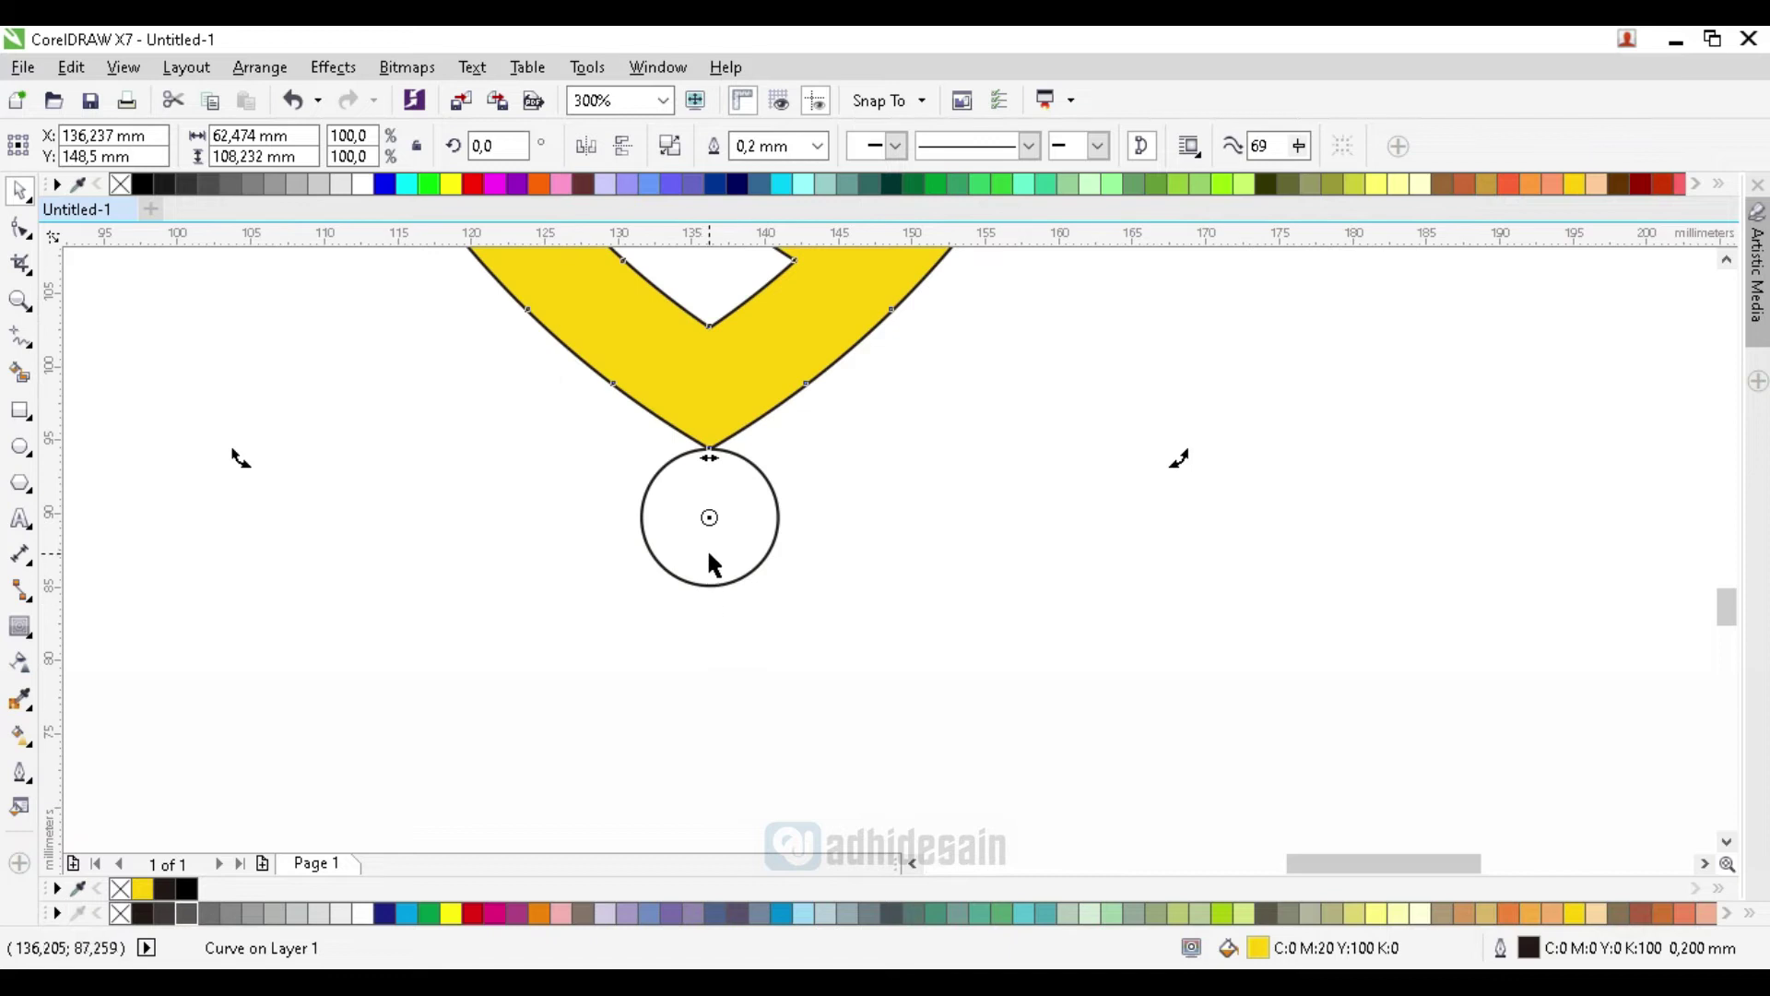
pyautogui.scroll(-5, 709, 555)
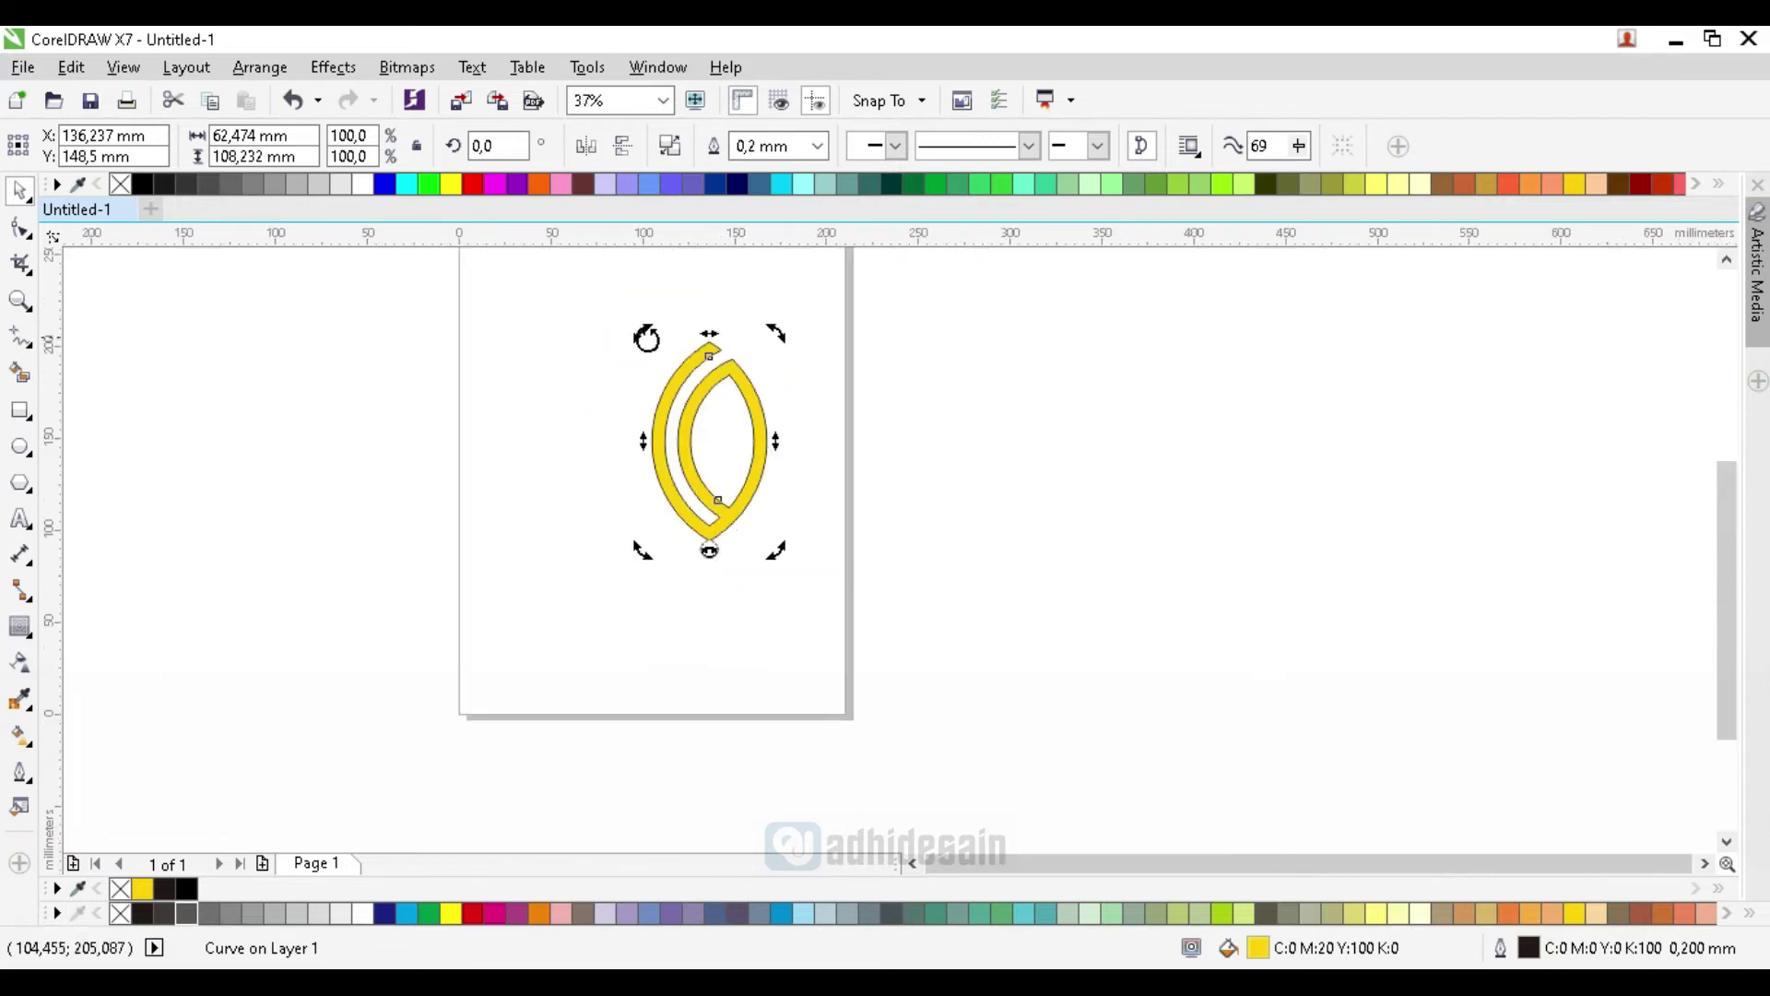
# Step: Make a copy of the yellow leaf rotated to 285° around the small circle, keeping the upright original
pyautogui.moveTo(646, 338); pyautogui.dragTo(817, 476)
pyautogui.scroll(2, 771, 529)
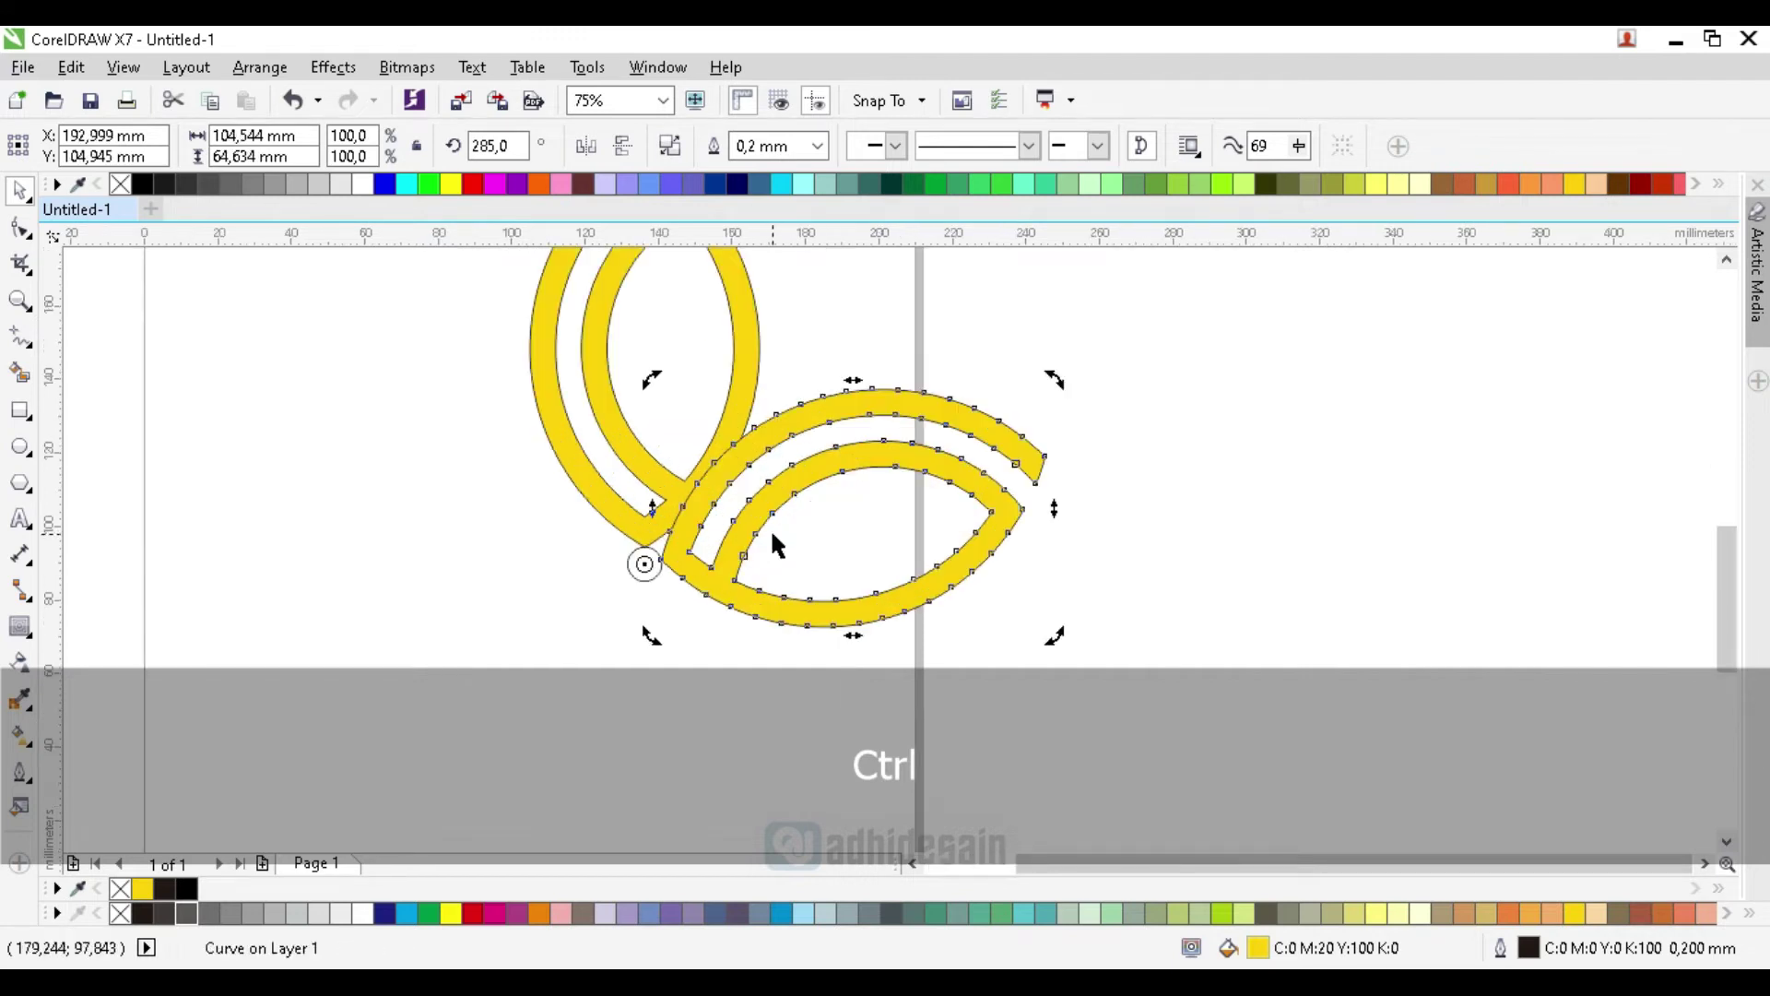
# Step: Duplicate the upright leaf in place and mirror the copy horizontally
pyautogui.click(737, 373)
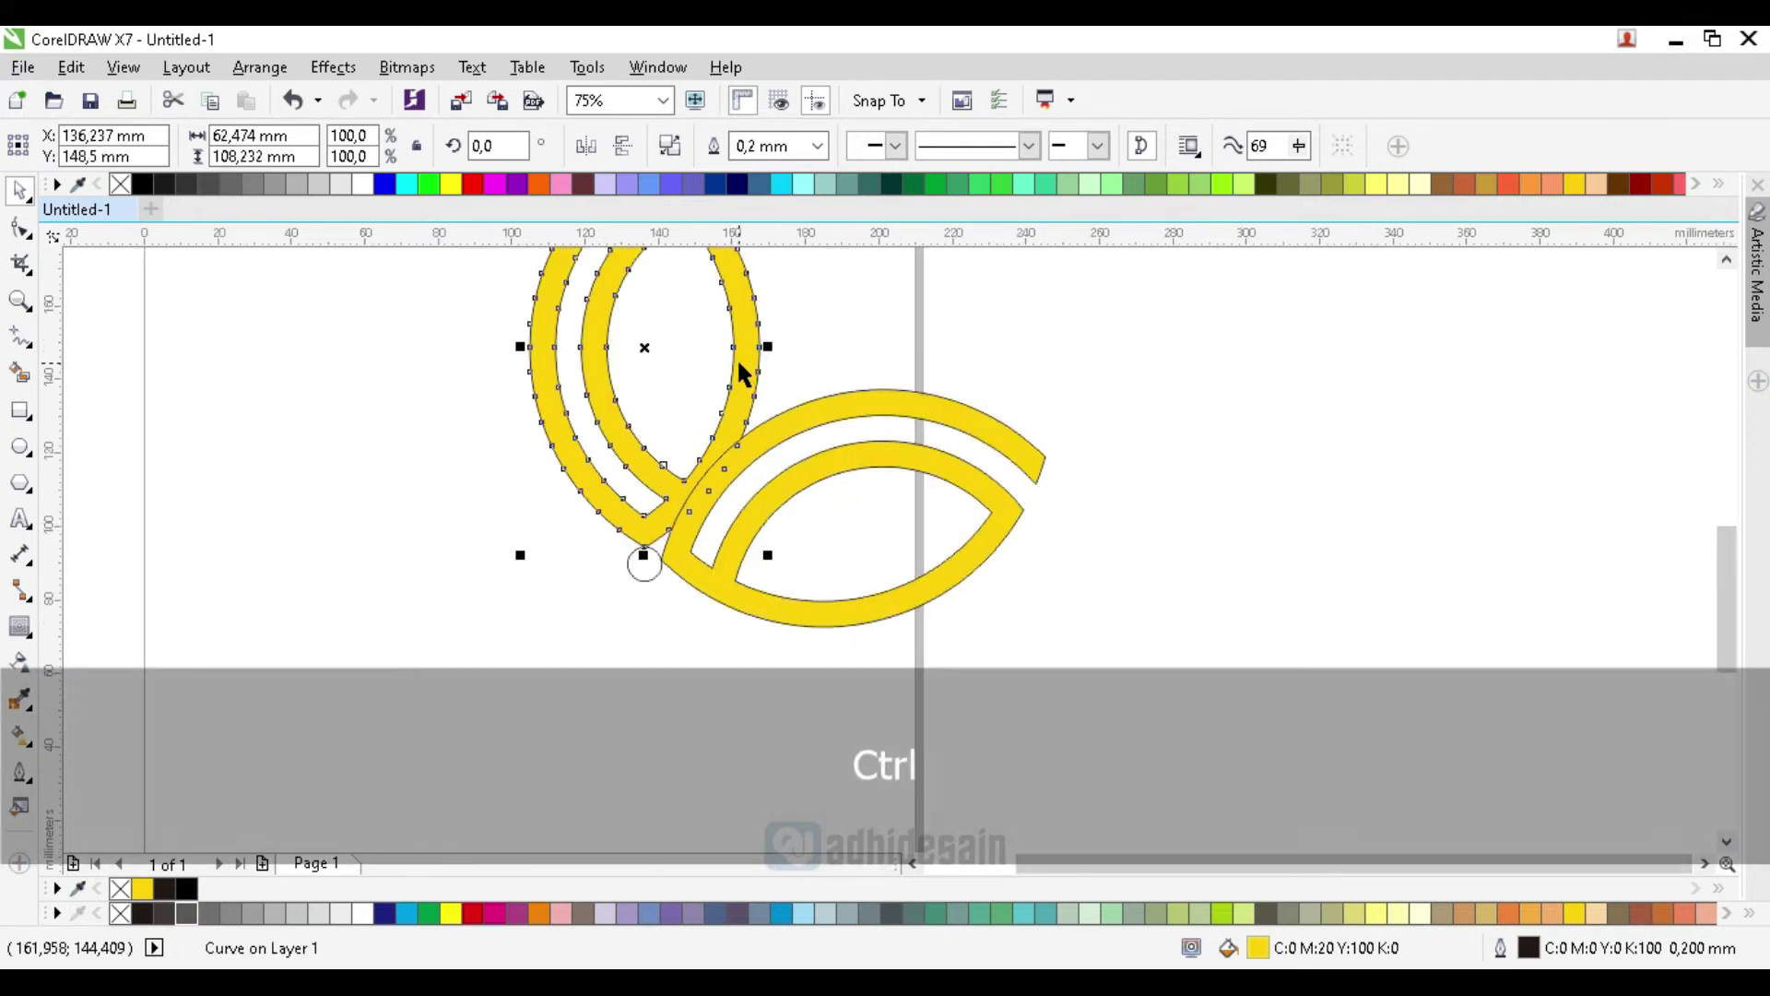
pyautogui.hotkey('ctrl', 'c')
pyautogui.hotkey('ctrl', 'v')
pyautogui.click(586, 145)
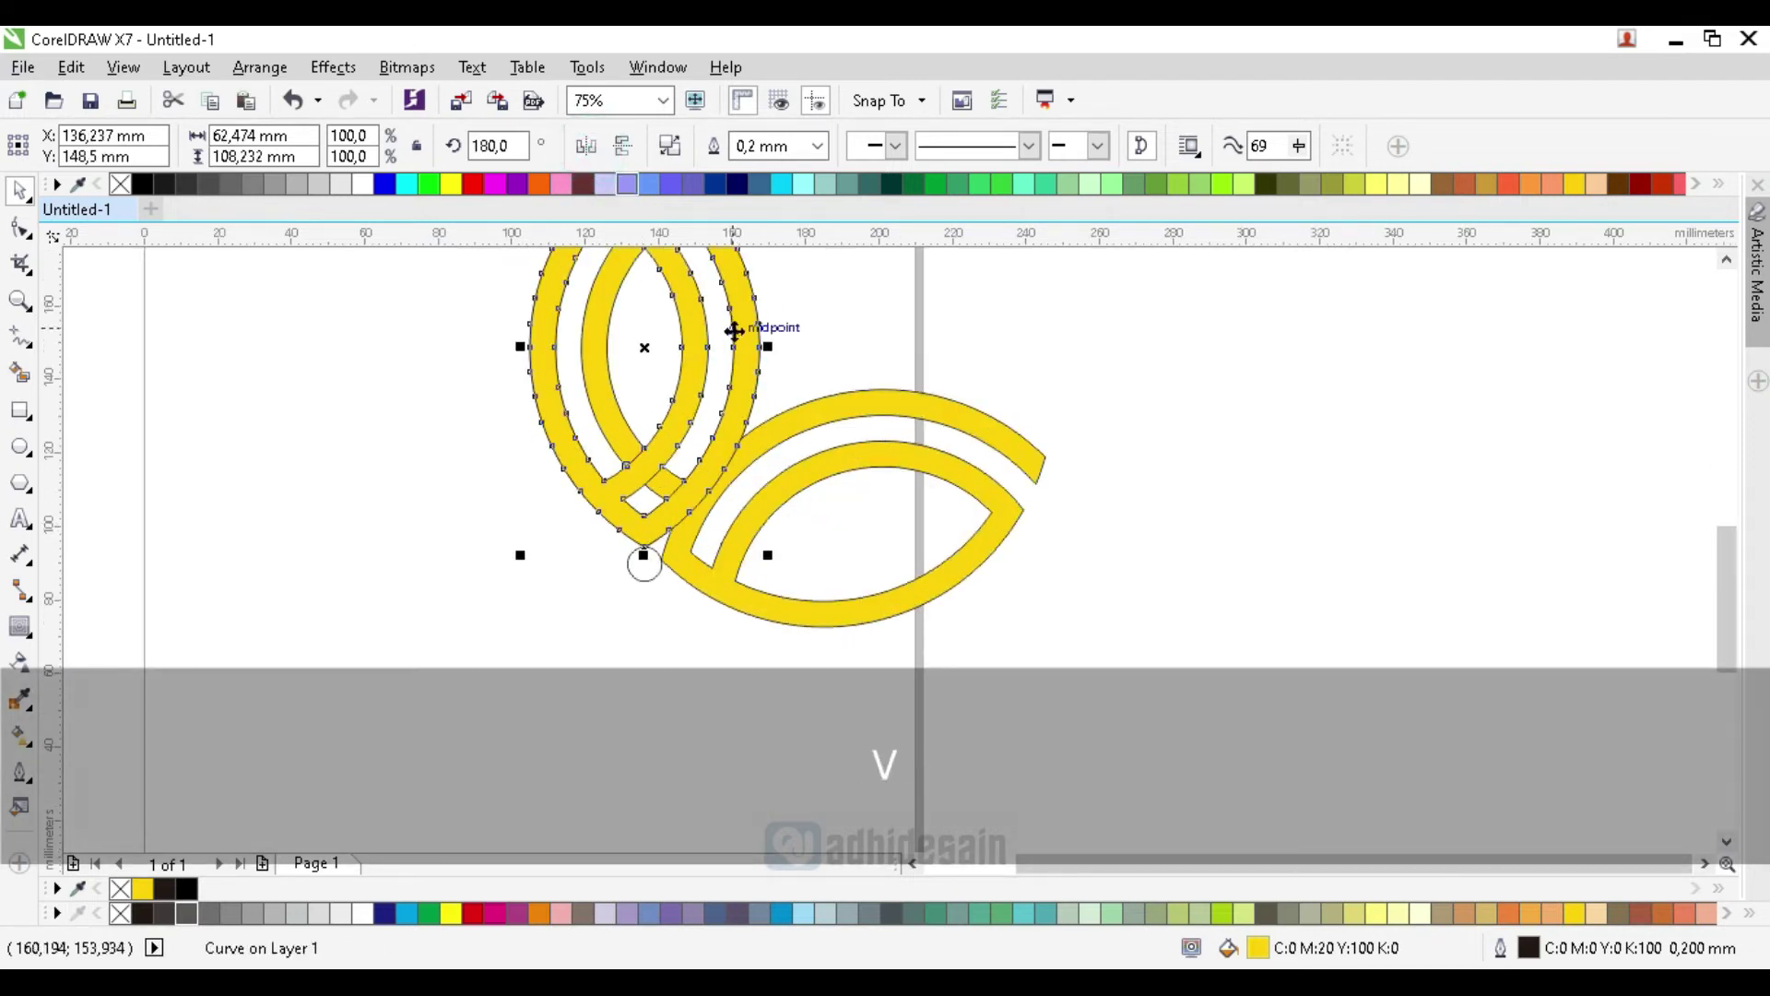
# Step: Rotate the mirrored leaf copy to 255° around the small circle, opposite the first rotated leaf
pyautogui.scroll(-2, 798, 444)
pyautogui.scroll(2, 799, 452)
pyautogui.click(759, 319)
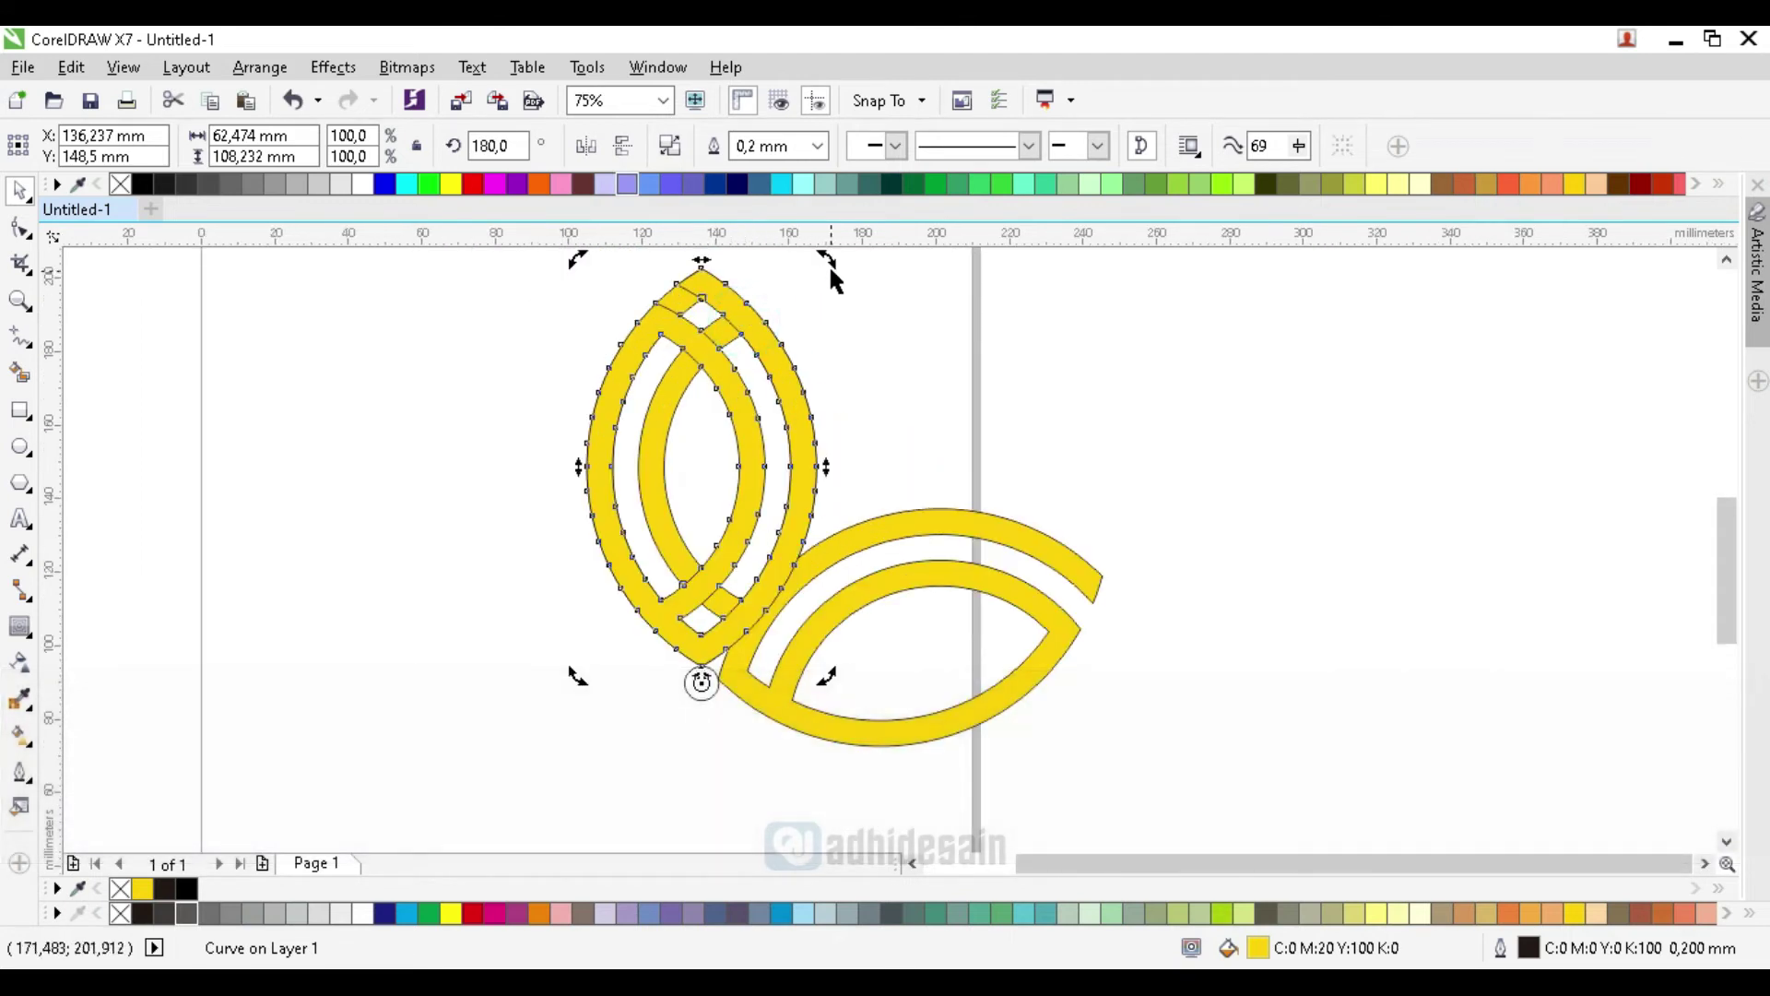
pyautogui.moveTo(828, 261); pyautogui.dragTo(433, 468)
pyautogui.scroll(-2, 798, 336)
pyautogui.scroll(2, 776, 528)
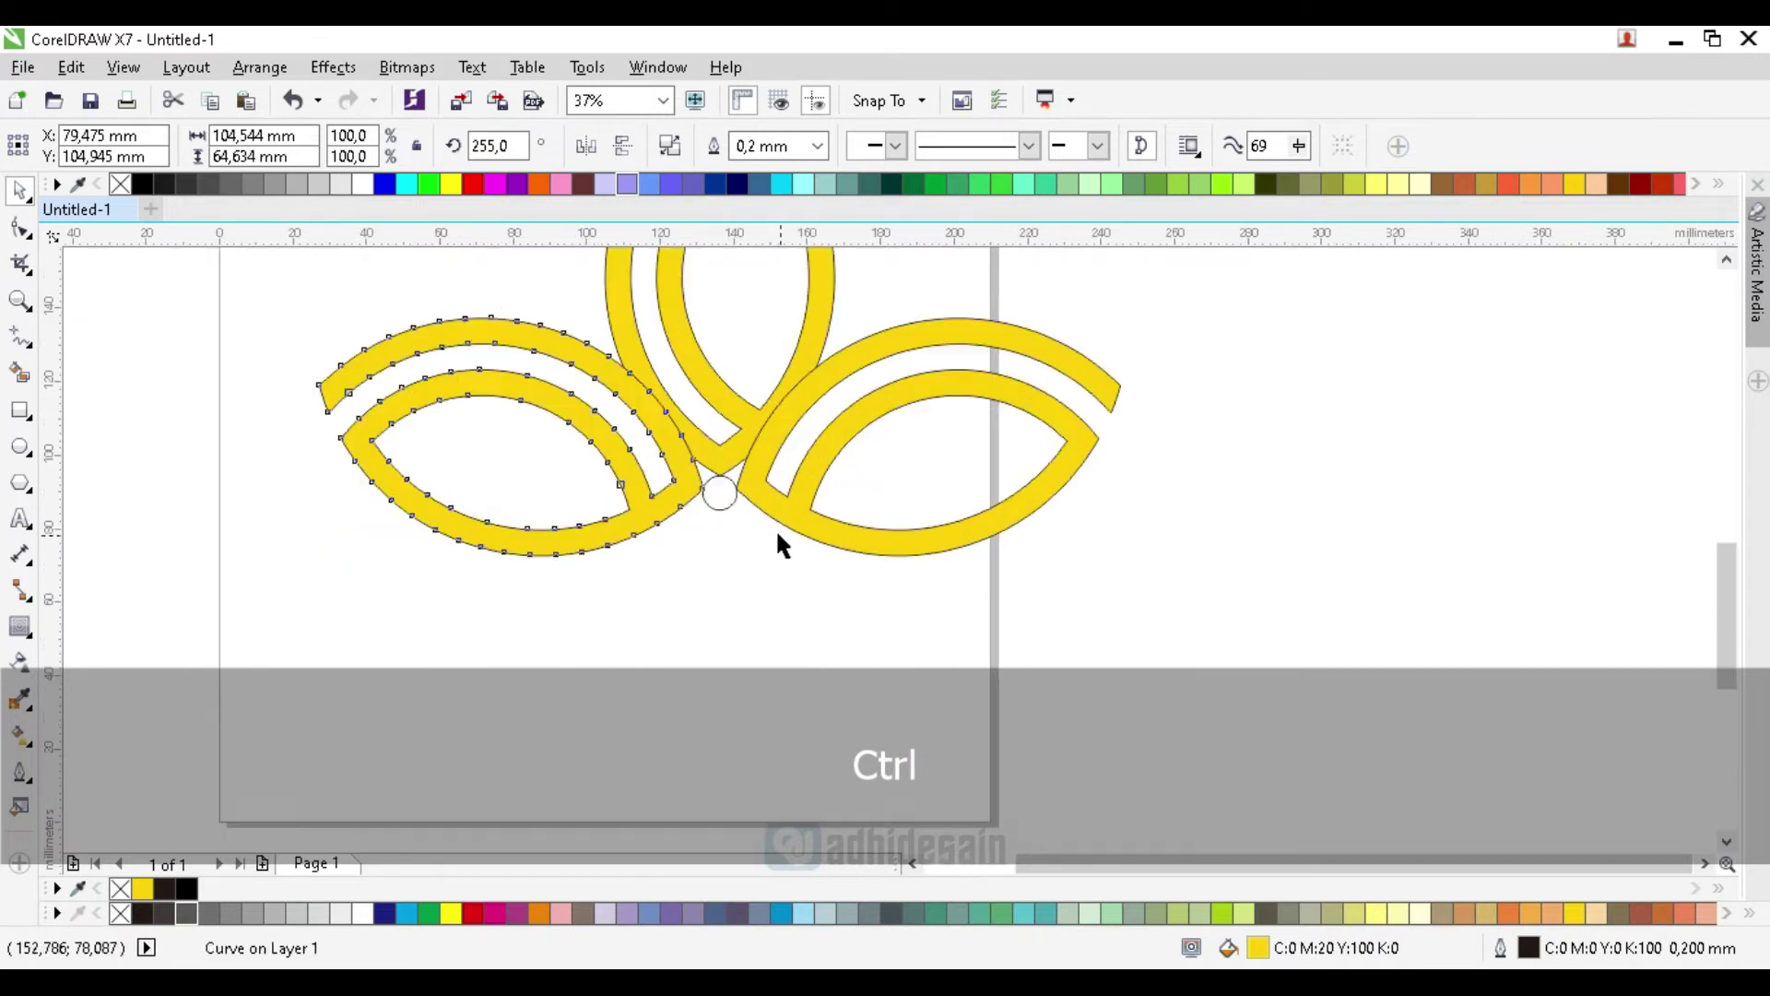
# Step: Delete the small circle between the bases of the three leaves
pyautogui.click(721, 489)
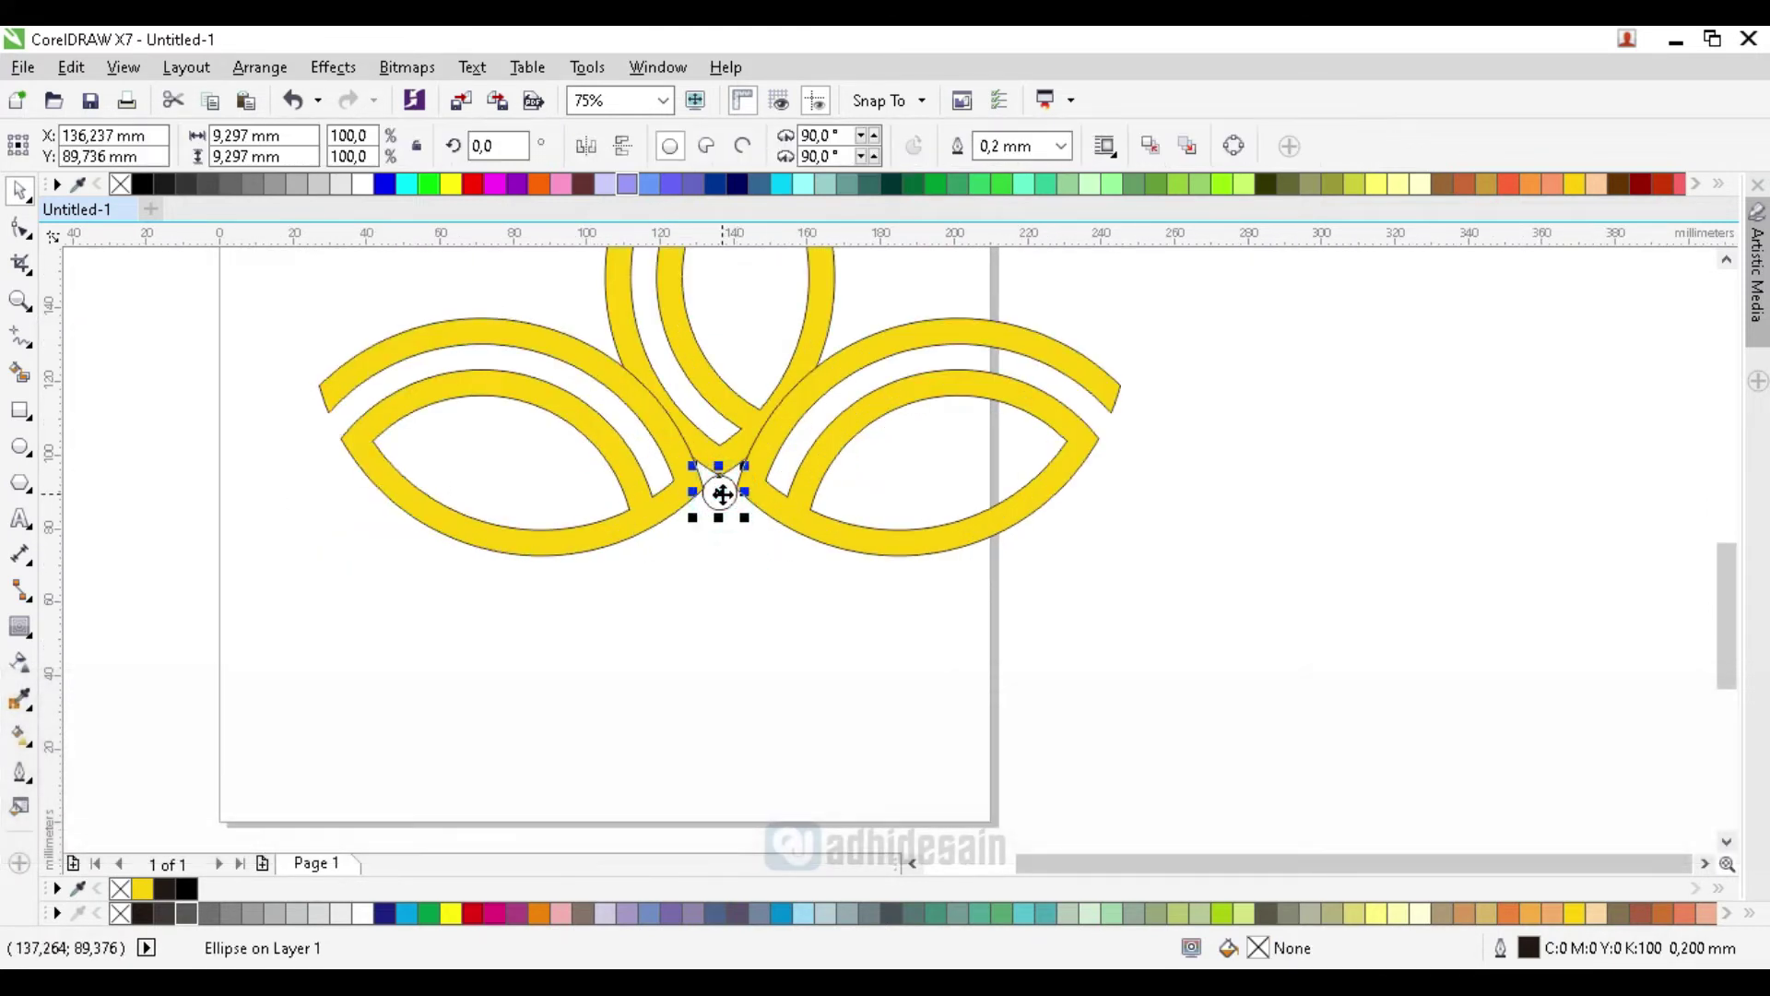
pyautogui.press('Delete')
pyautogui.scroll(-2, 756, 522)
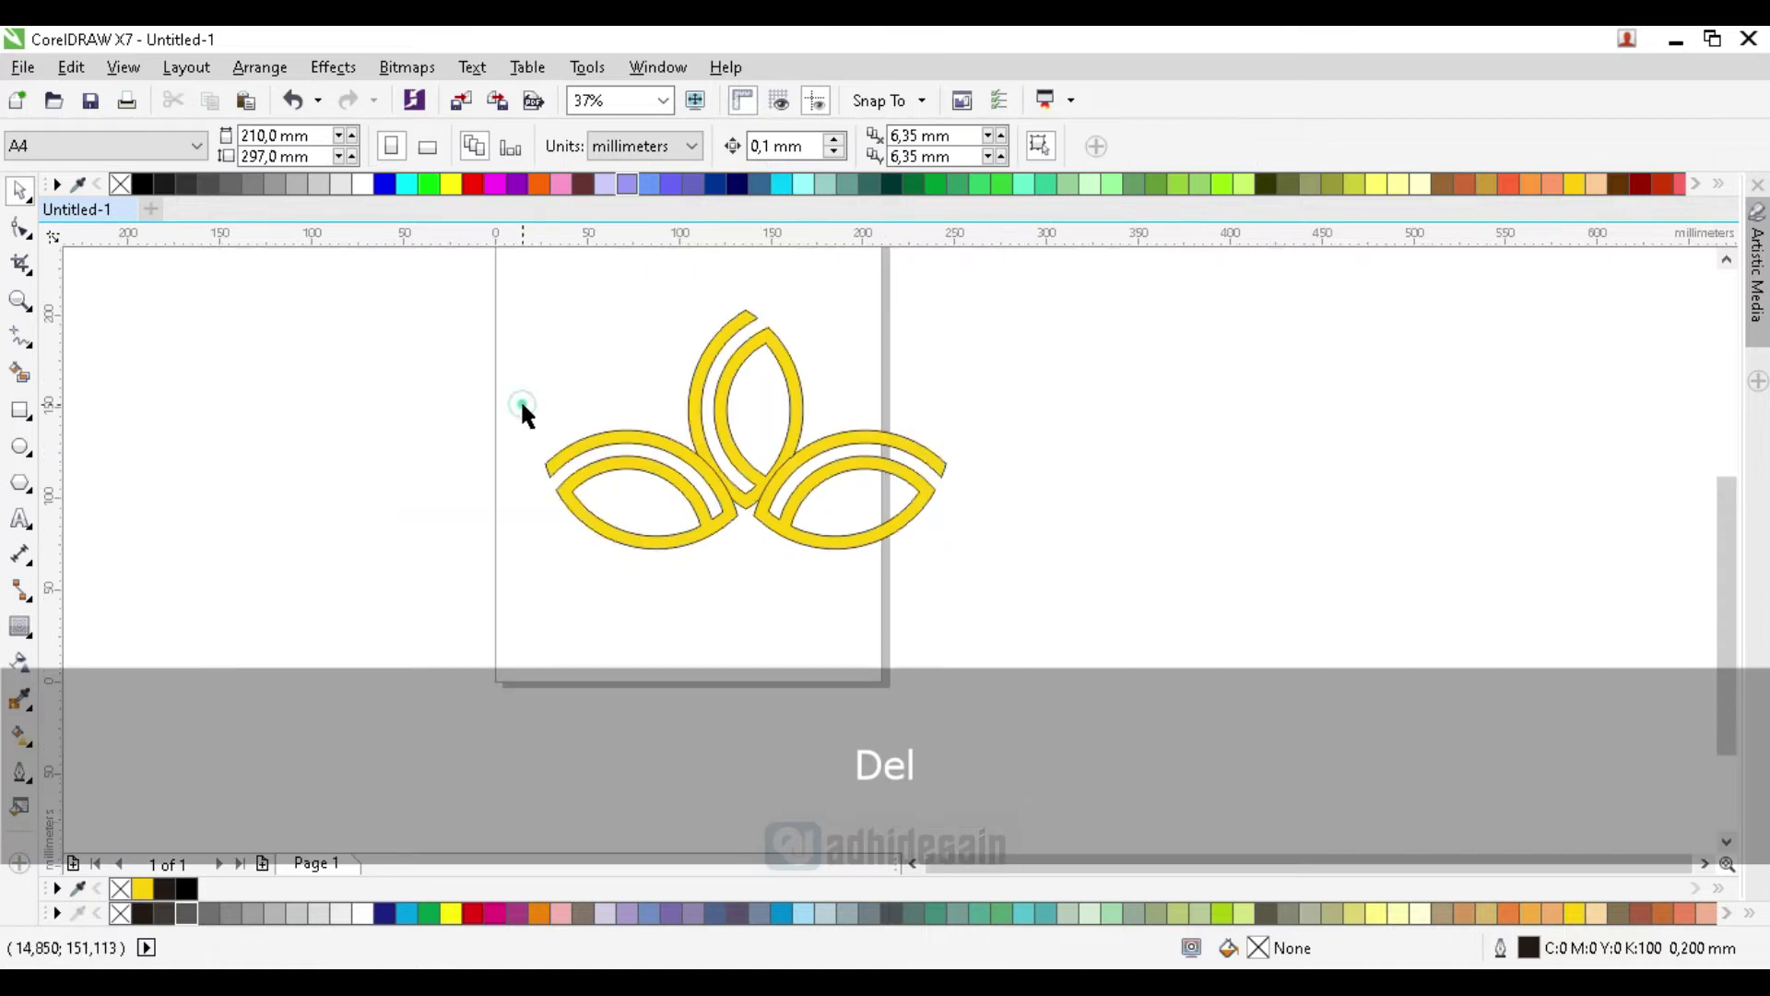
# Step: Fill all three leaves with black and remove their outlines
pyautogui.moveTo(447, 269); pyautogui.dragTo(1076, 651)
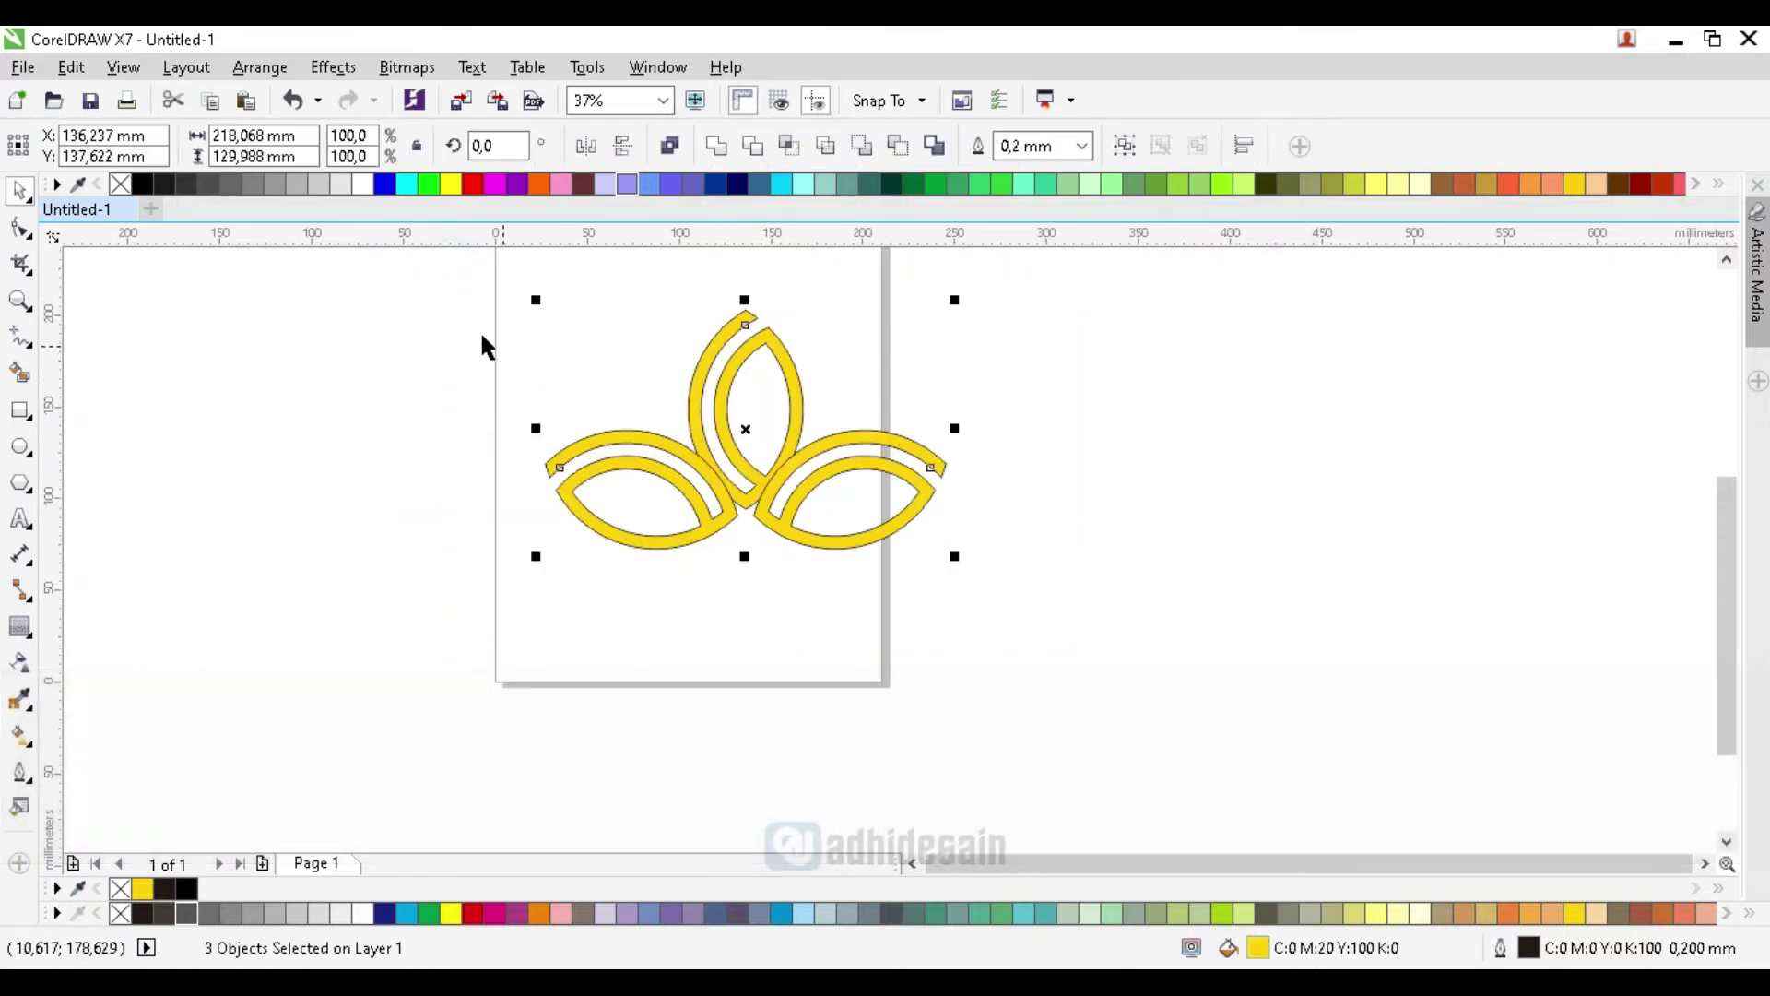
pyautogui.click(142, 183)
pyautogui.click(227, 399)
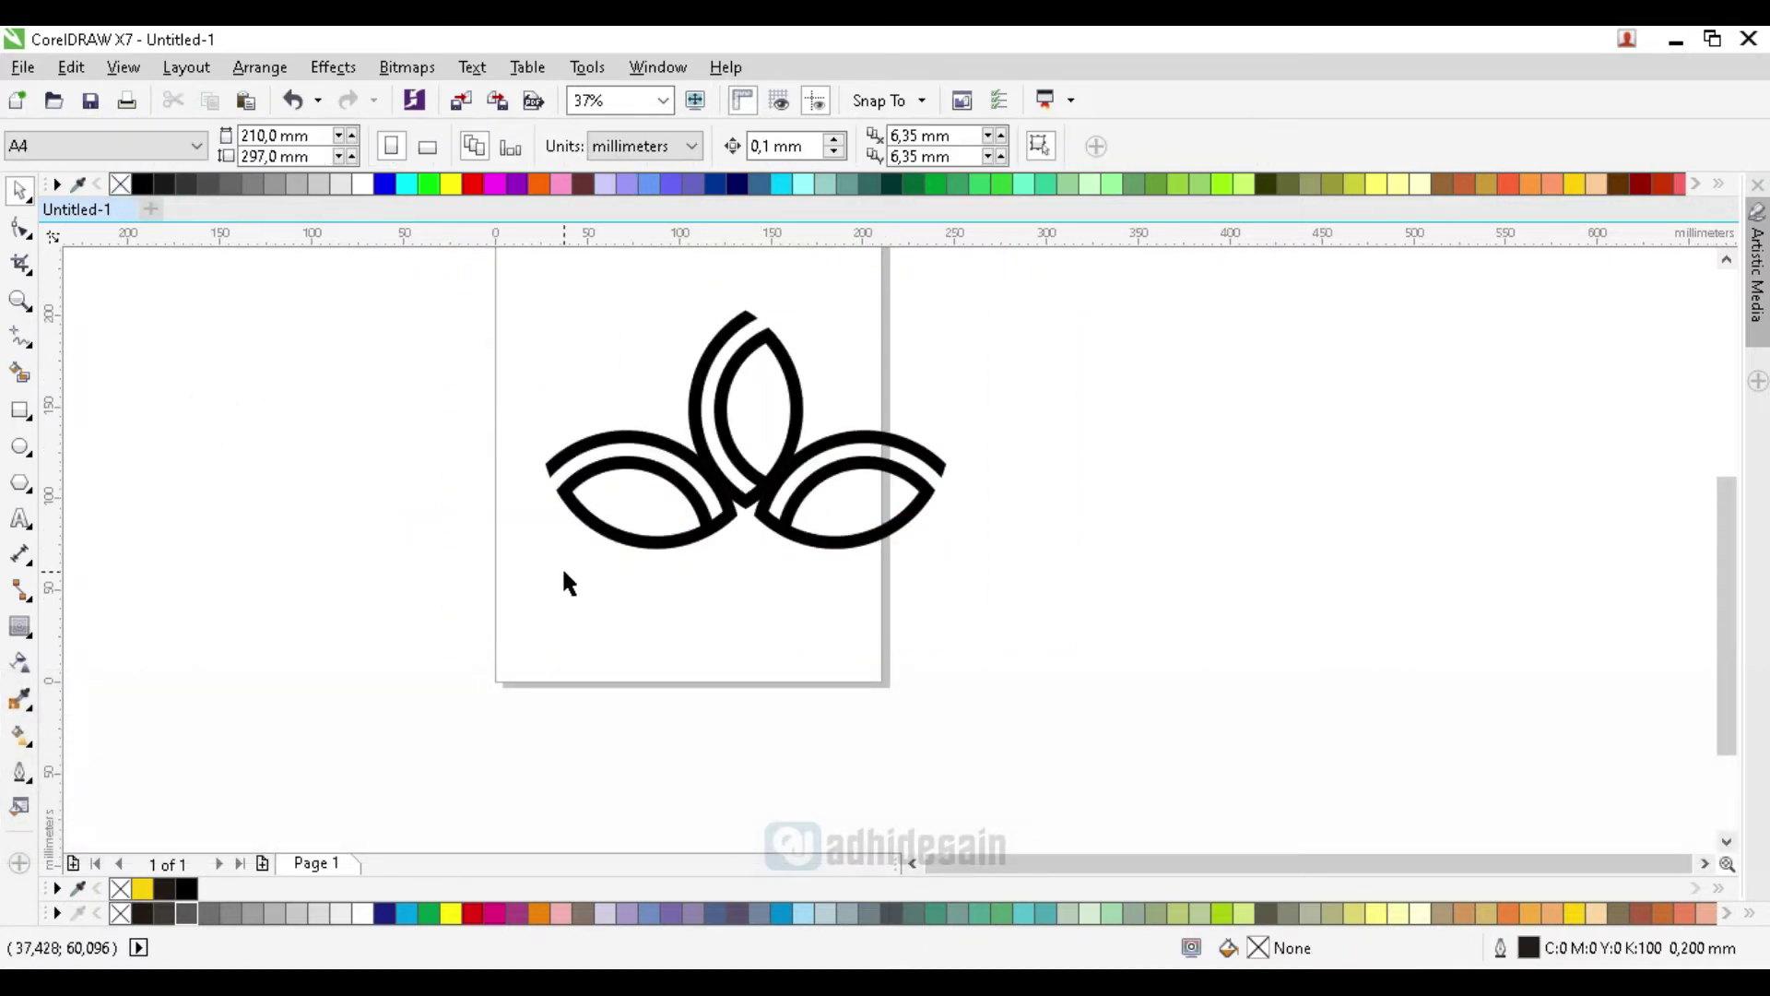
pyautogui.scroll(1, 745, 573)
pyautogui.scroll(-3, 596, 402)
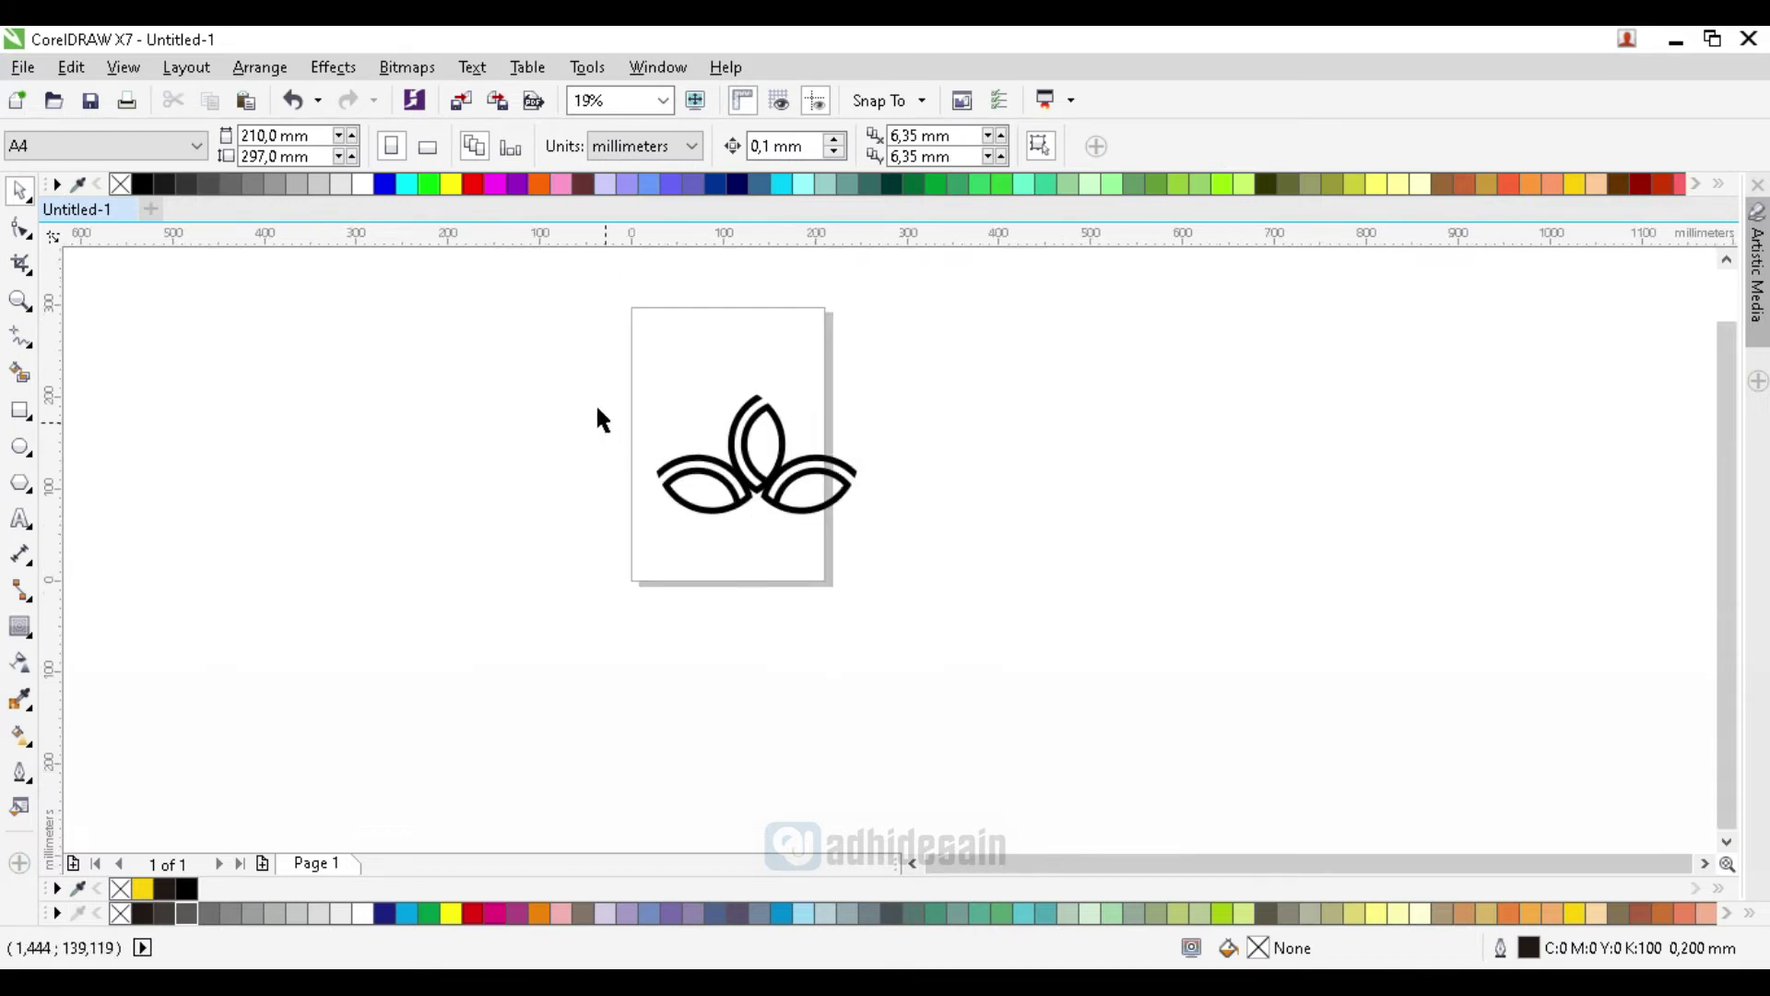
# Step: Scale the three leaves proportionally about their centre to about 142 × 84.7 mm and move them to the upper middle of the page
pyautogui.moveTo(722, 439); pyautogui.dragTo(937, 582)
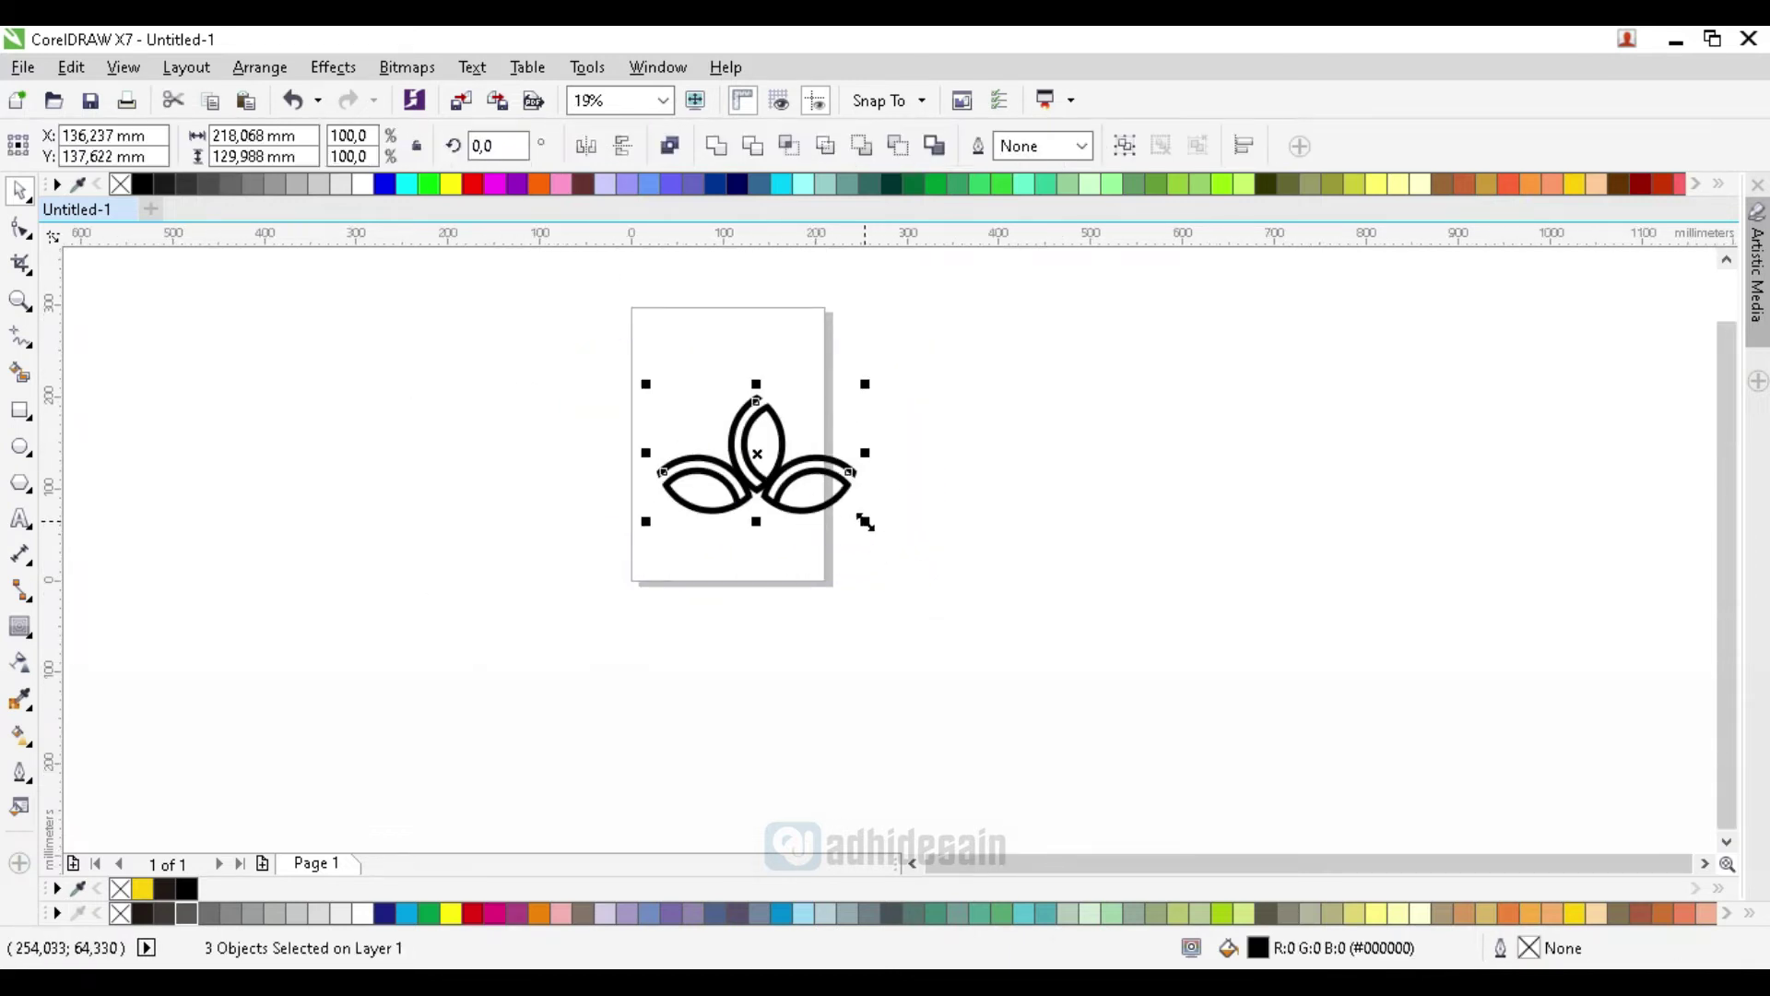
pyautogui.moveTo(864, 521); pyautogui.dragTo(826, 522)
pyautogui.scroll(2, 785, 474)
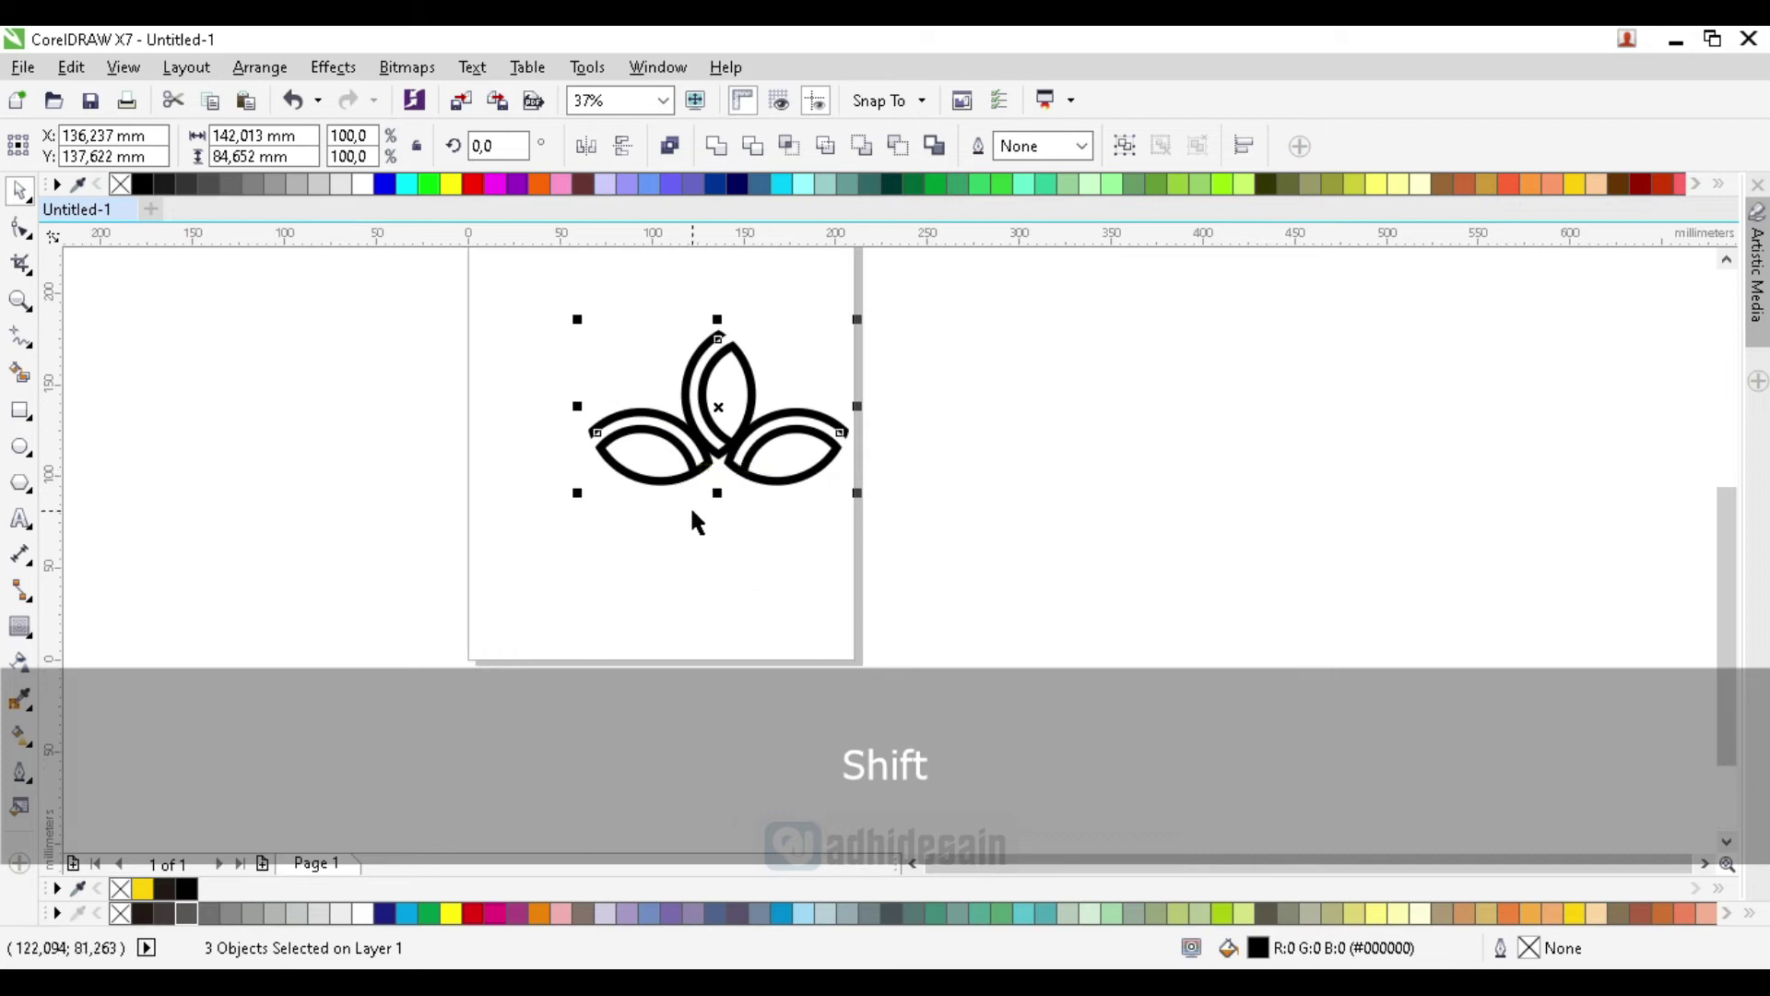
pyautogui.moveTo(718, 449); pyautogui.dragTo(664, 374)
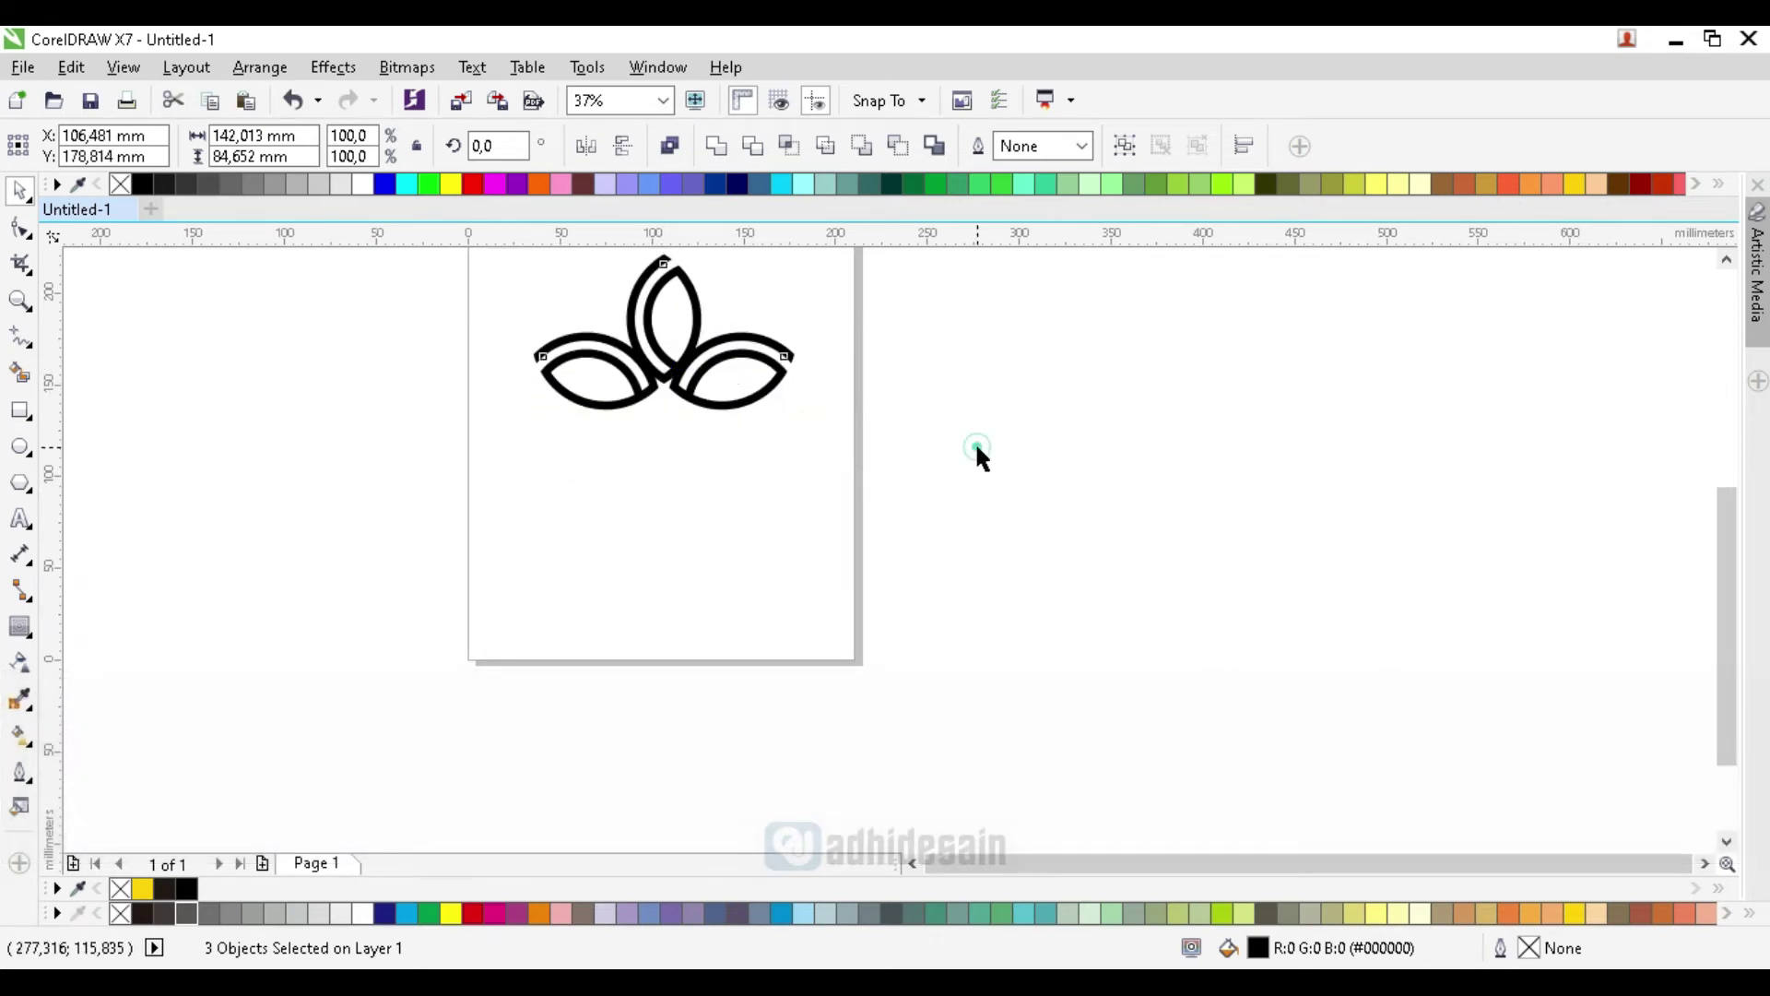
pyautogui.click(980, 458)
pyautogui.scroll(2, 630, 304)
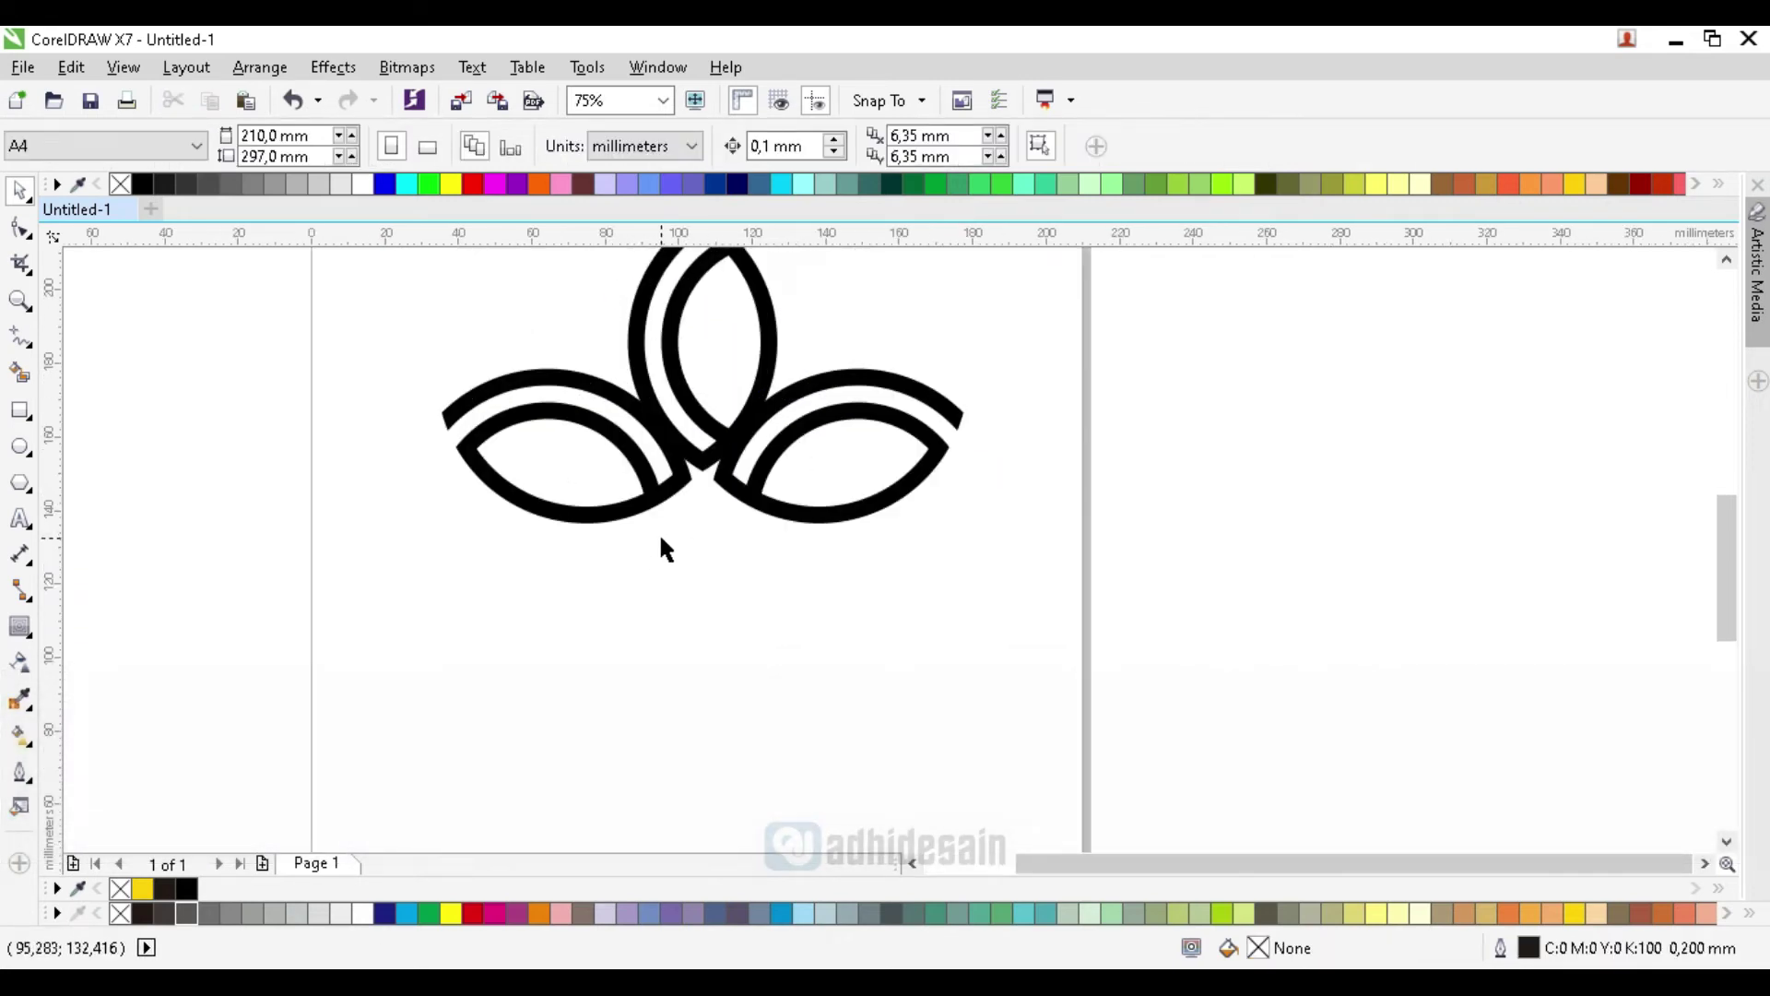
# Step: Shrink the three leaves proportionally about their centre to about 89 × 53 mm
pyautogui.scroll(-2, 661, 544)
pyautogui.scroll(2, 620, 451)
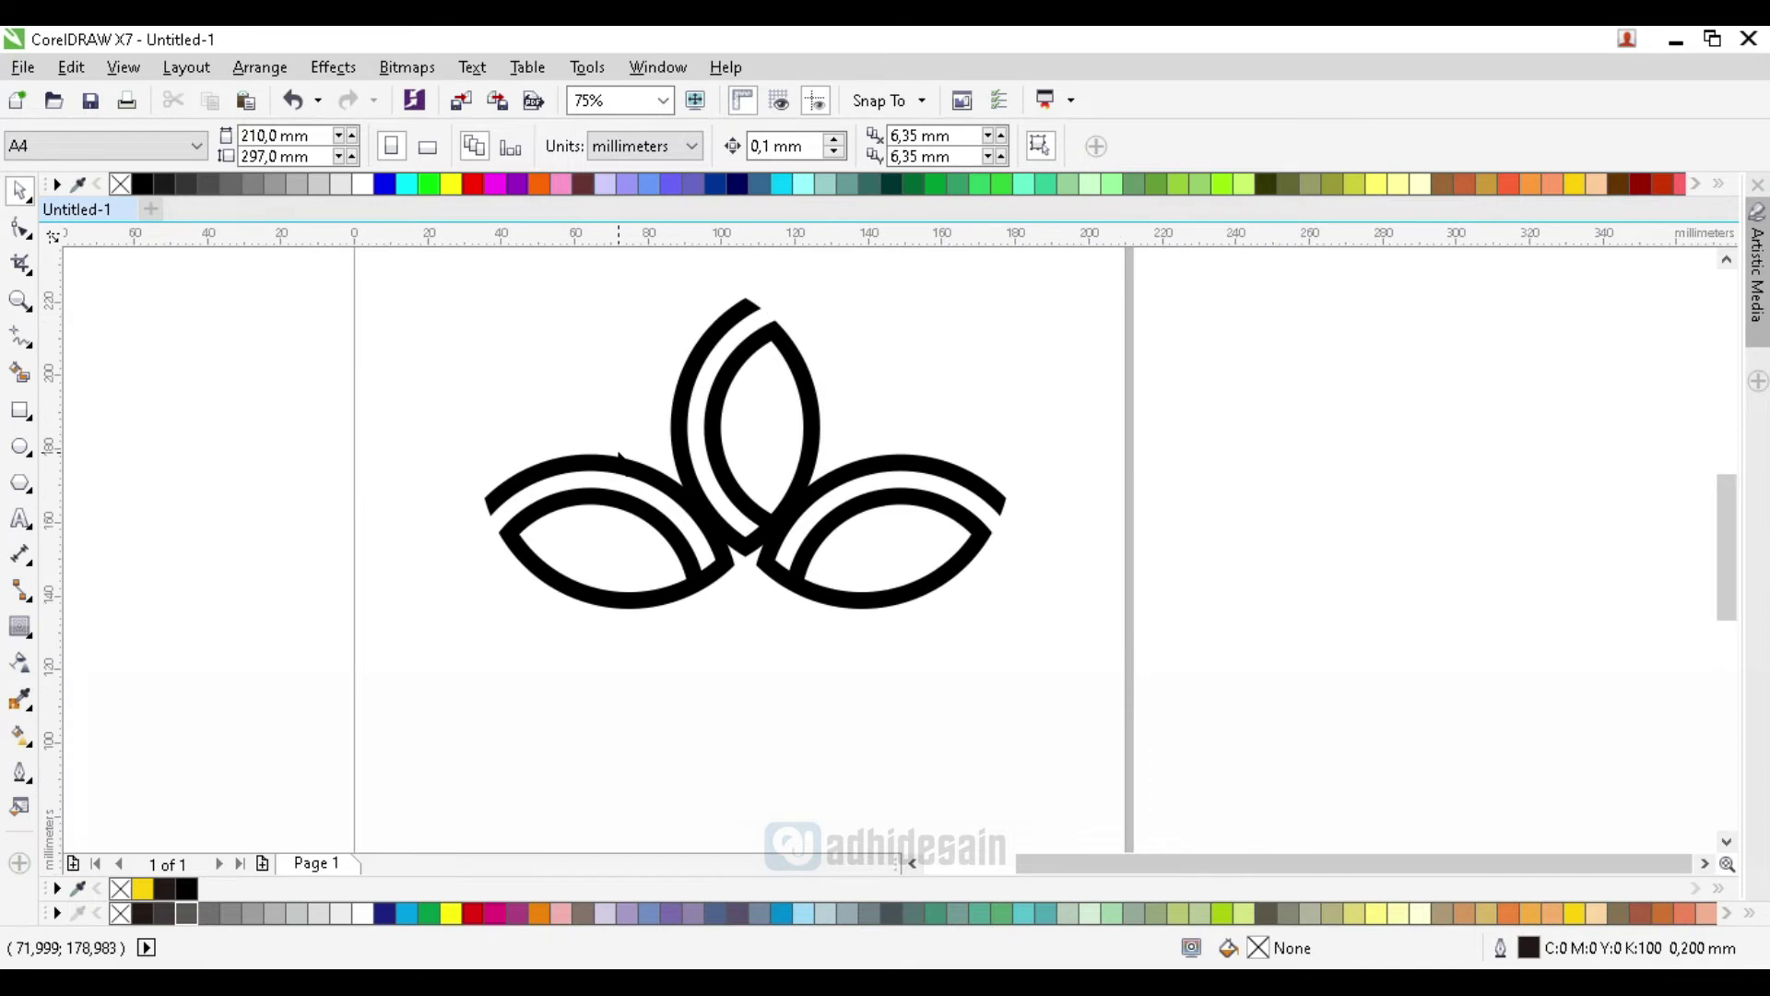
pyautogui.scroll(-2, 562, 392)
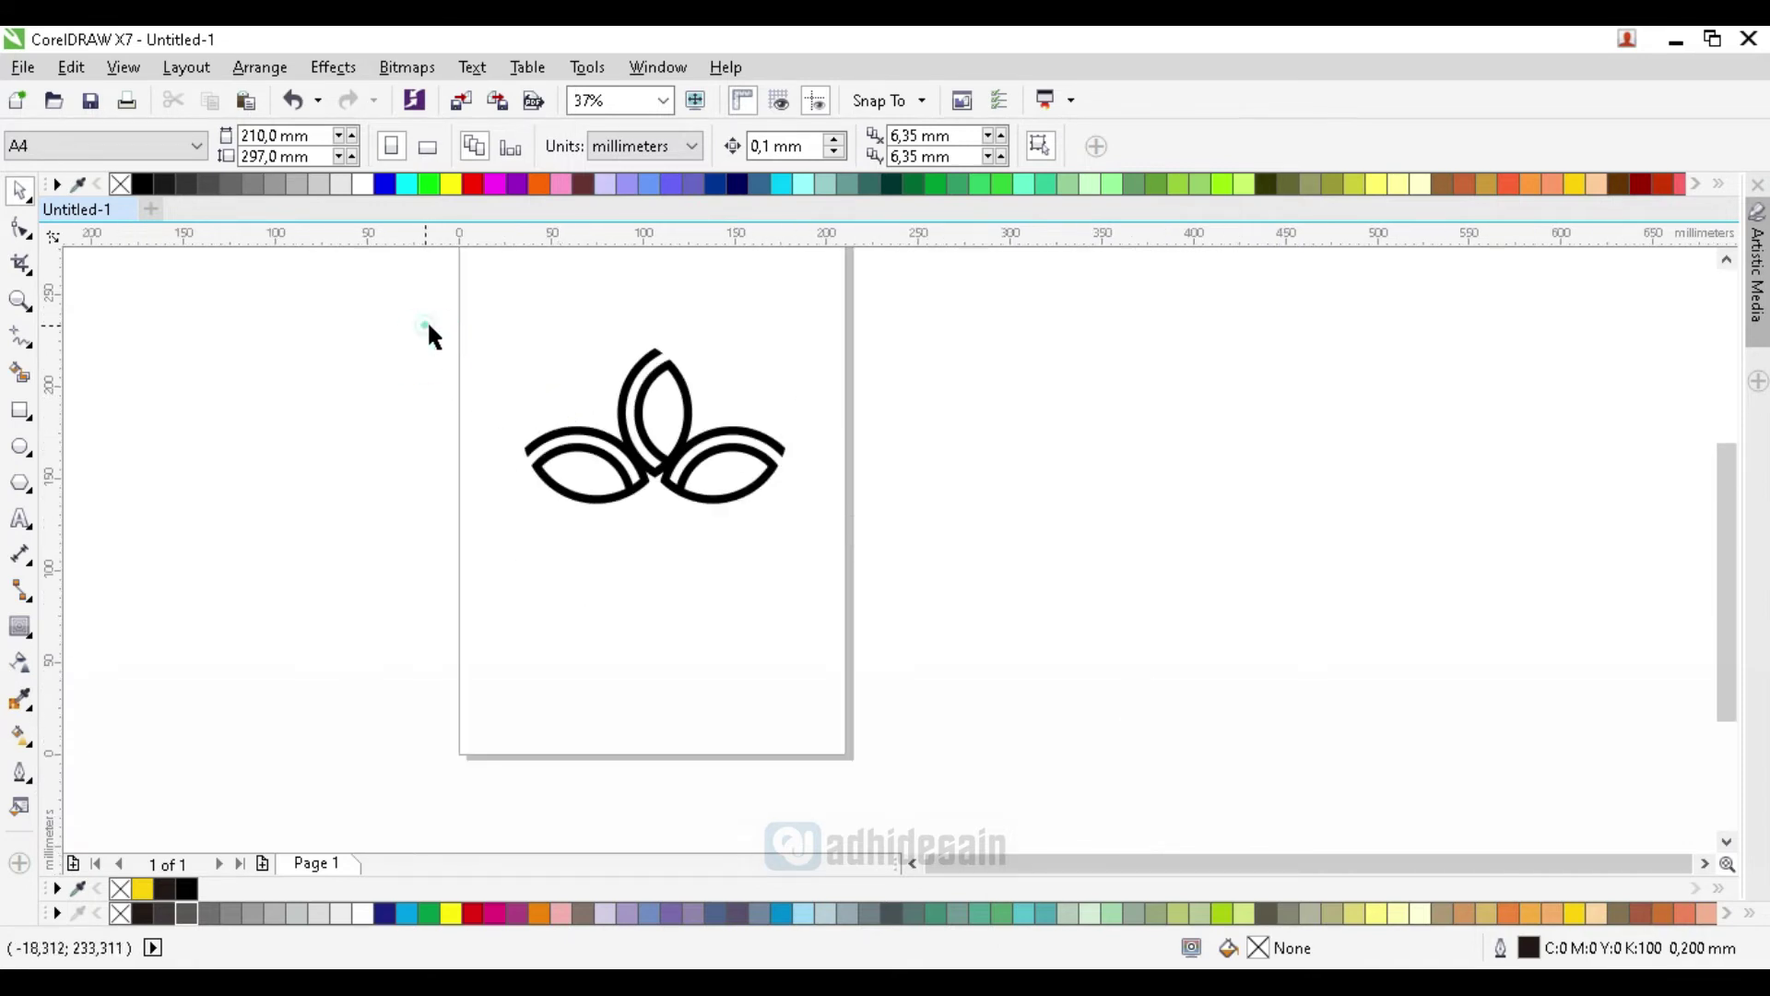
pyautogui.moveTo(426, 326); pyautogui.dragTo(849, 562)
pyautogui.press('shift')
pyautogui.moveTo(794, 506); pyautogui.dragTo(755, 488)
pyautogui.scroll(2, 638, 415)
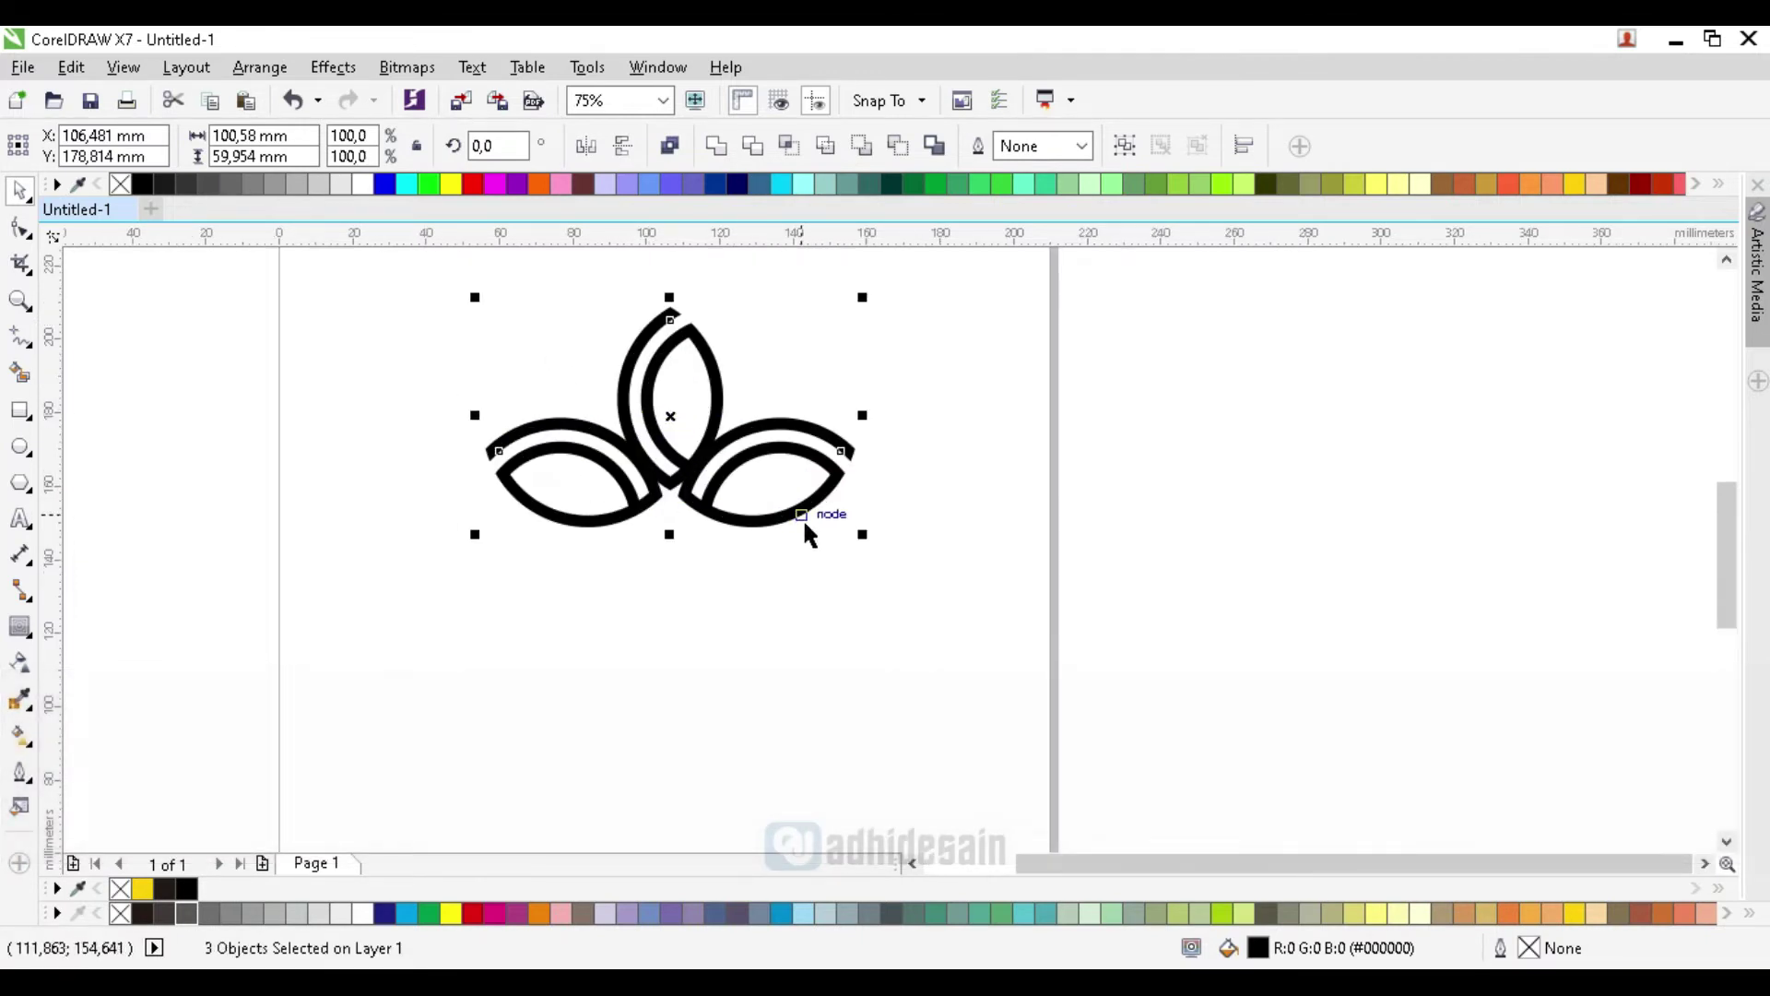
pyautogui.press('shift')
pyautogui.moveTo(863, 534); pyautogui.dragTo(844, 530)
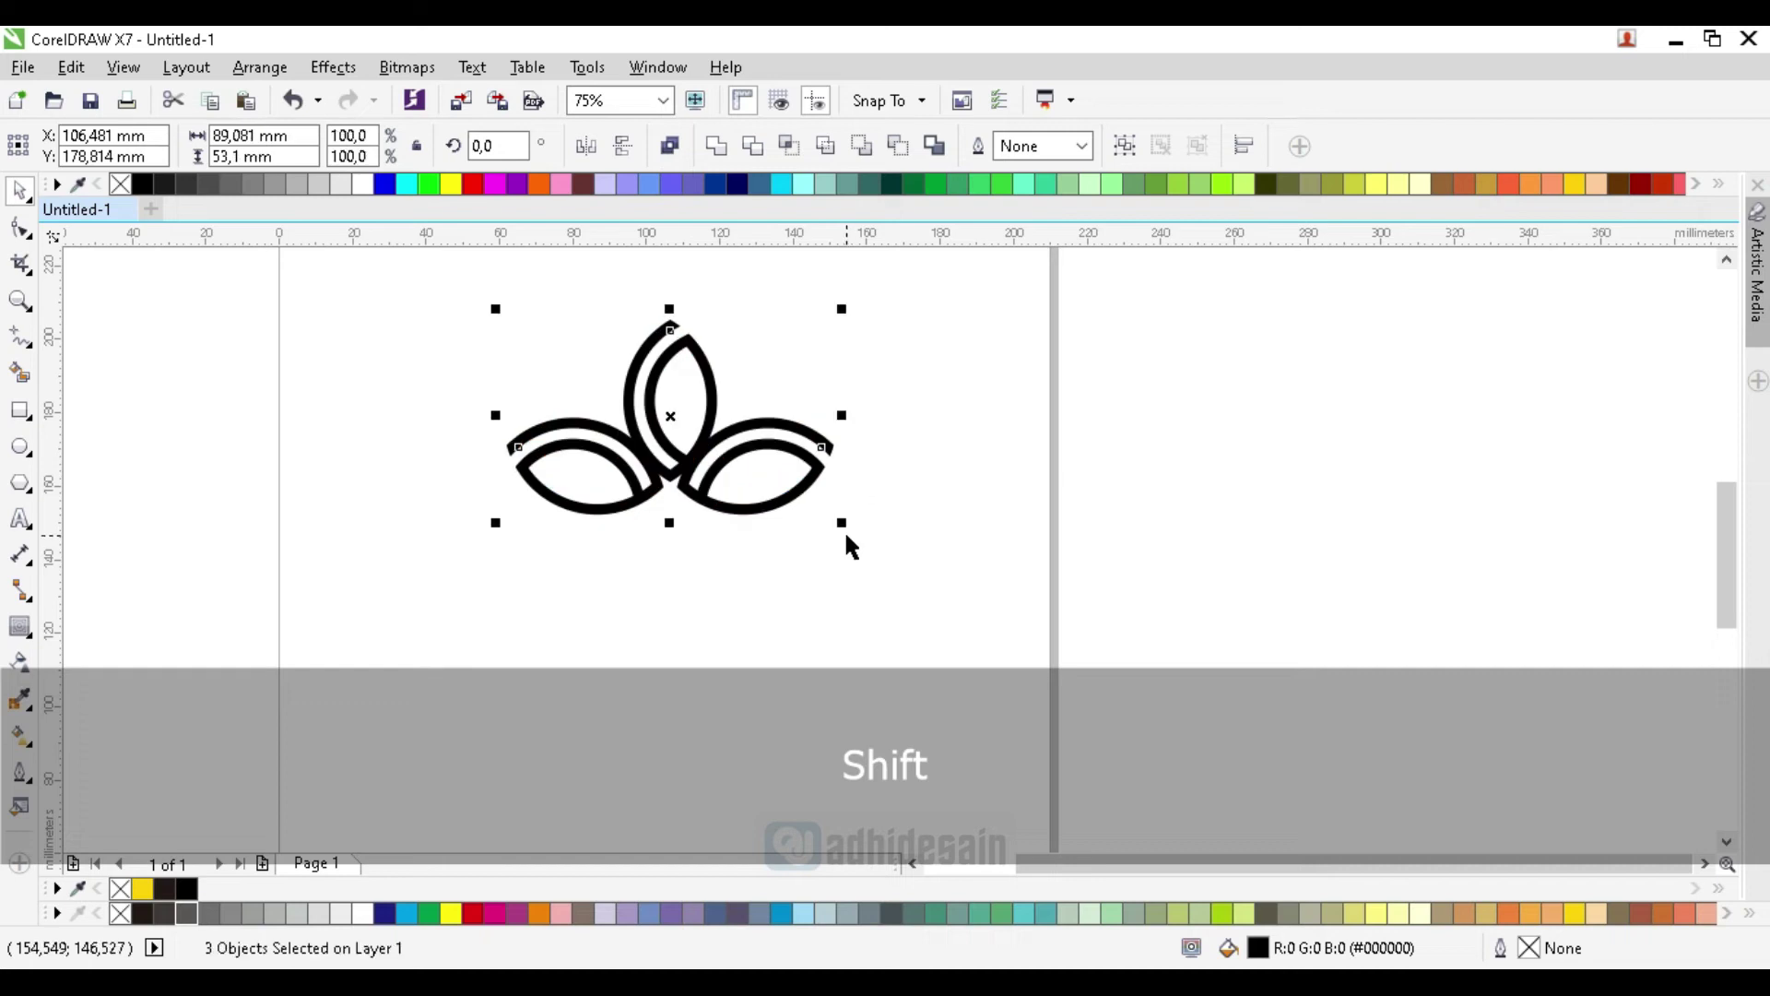
# Step: Group the three leaves and fill the group with gold #CC9933
pyautogui.hotkey('ctrl', 'g')
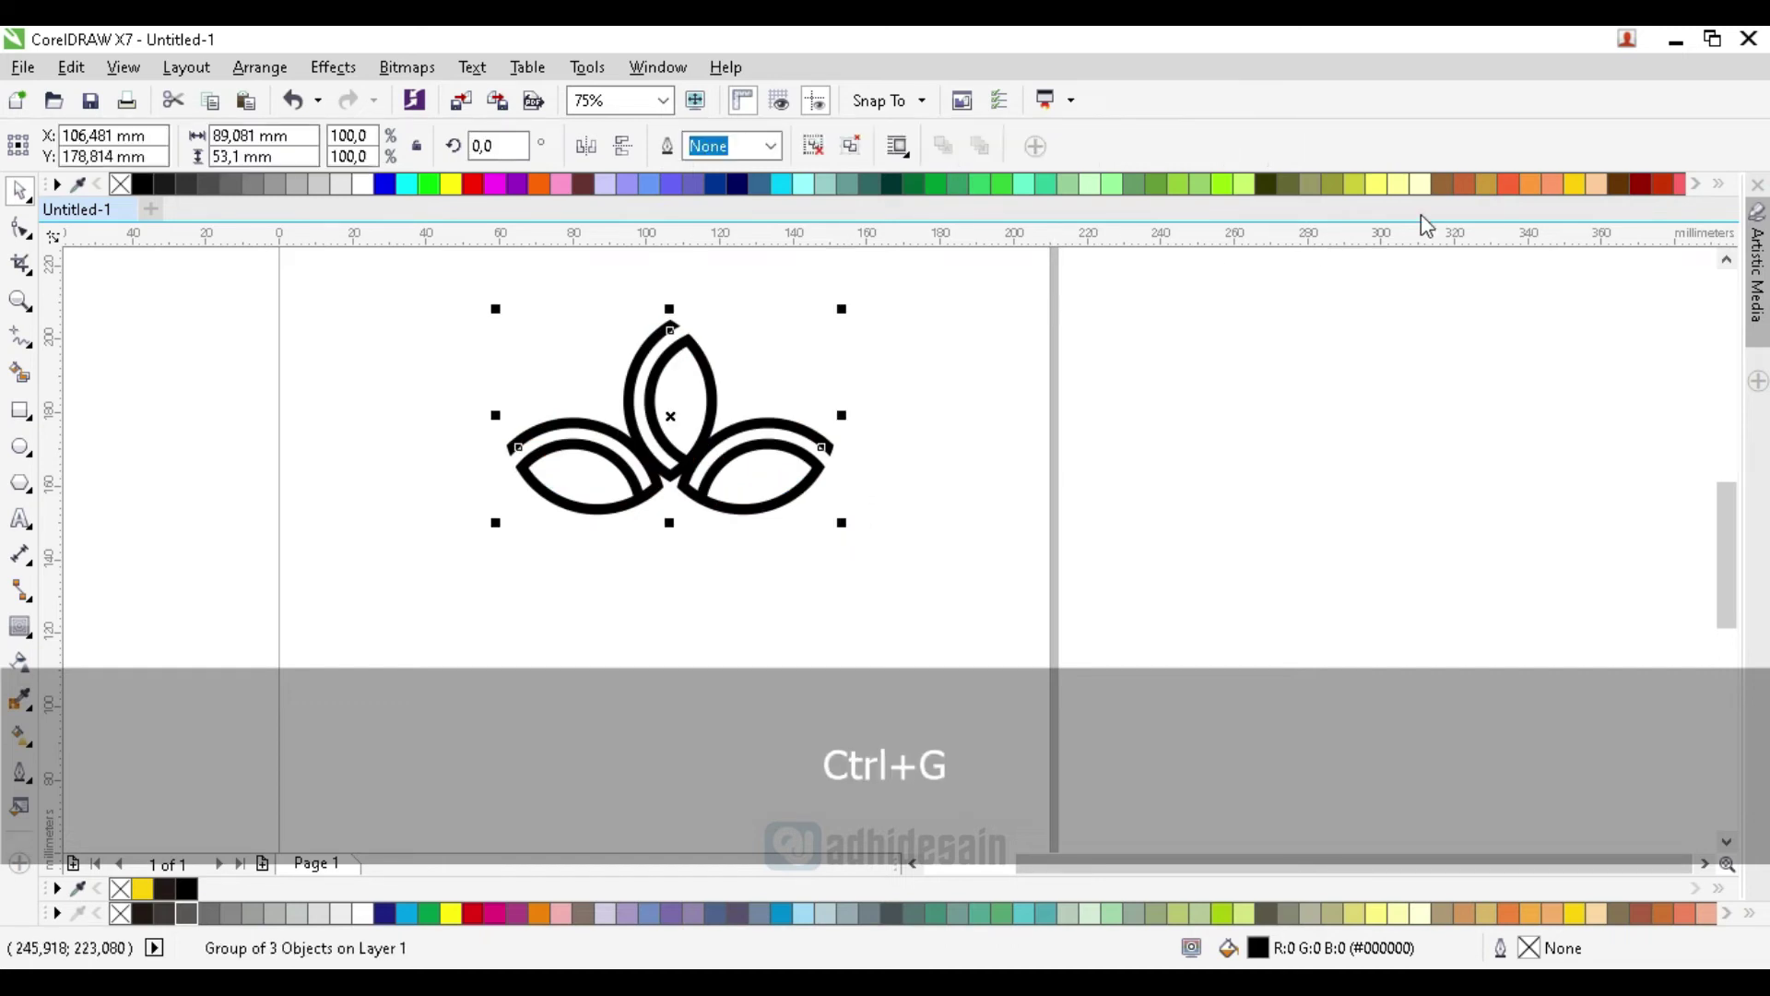
pyautogui.rightClick(1484, 185)
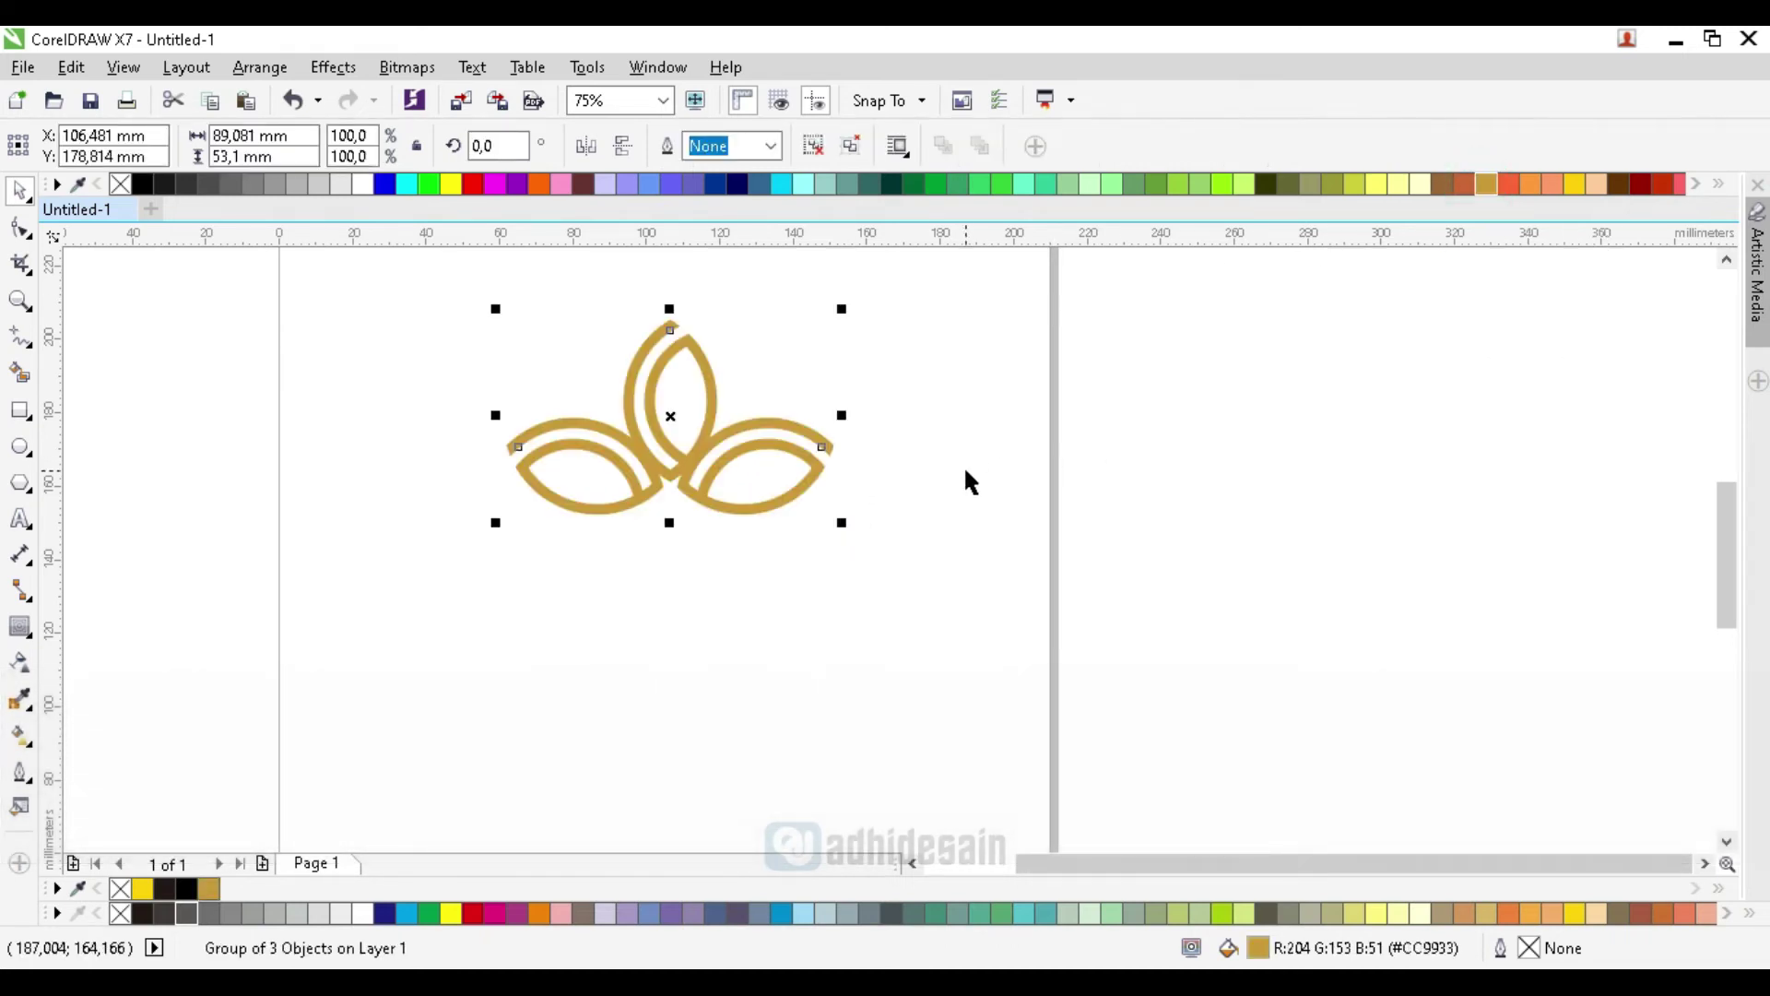
# Step: Duplicate the gold leaf group in place, undoing a trial shift of the copy
pyautogui.hotkey('ctrl', 'c')
pyautogui.hotkey('ctrl', 'v')
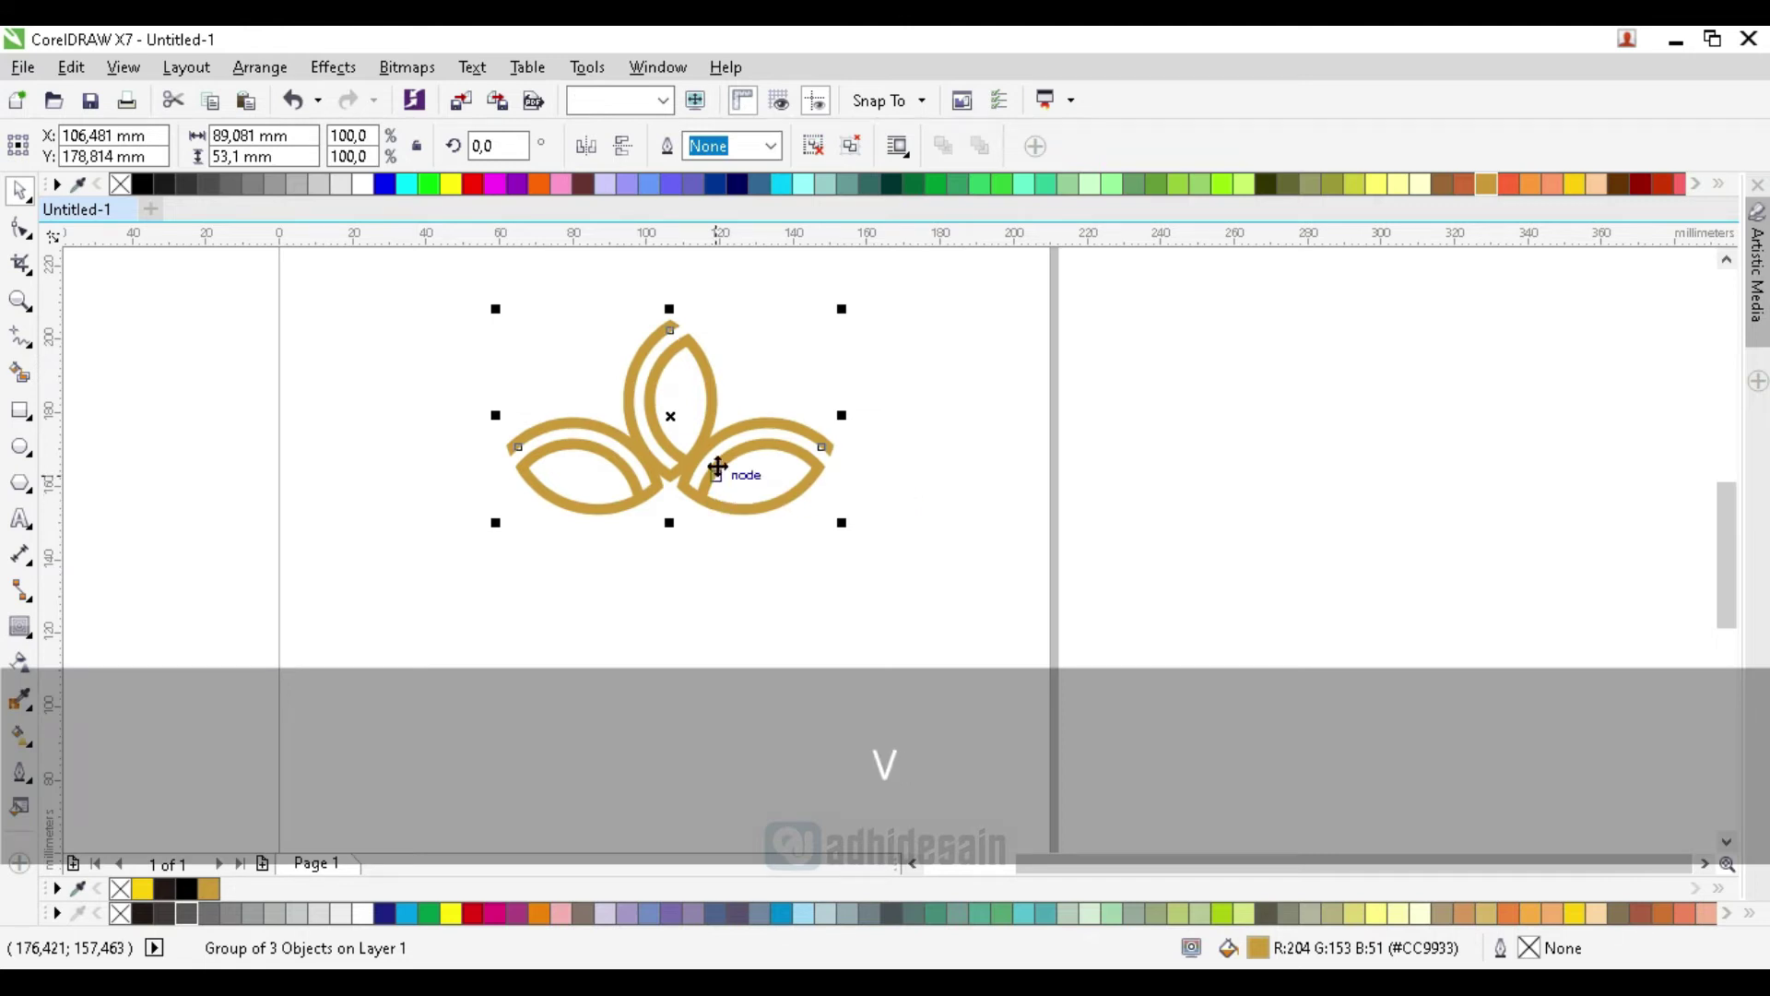
pyautogui.moveTo(710, 425); pyautogui.dragTo(1025, 426)
pyautogui.hotkey('ctrl', 'z')
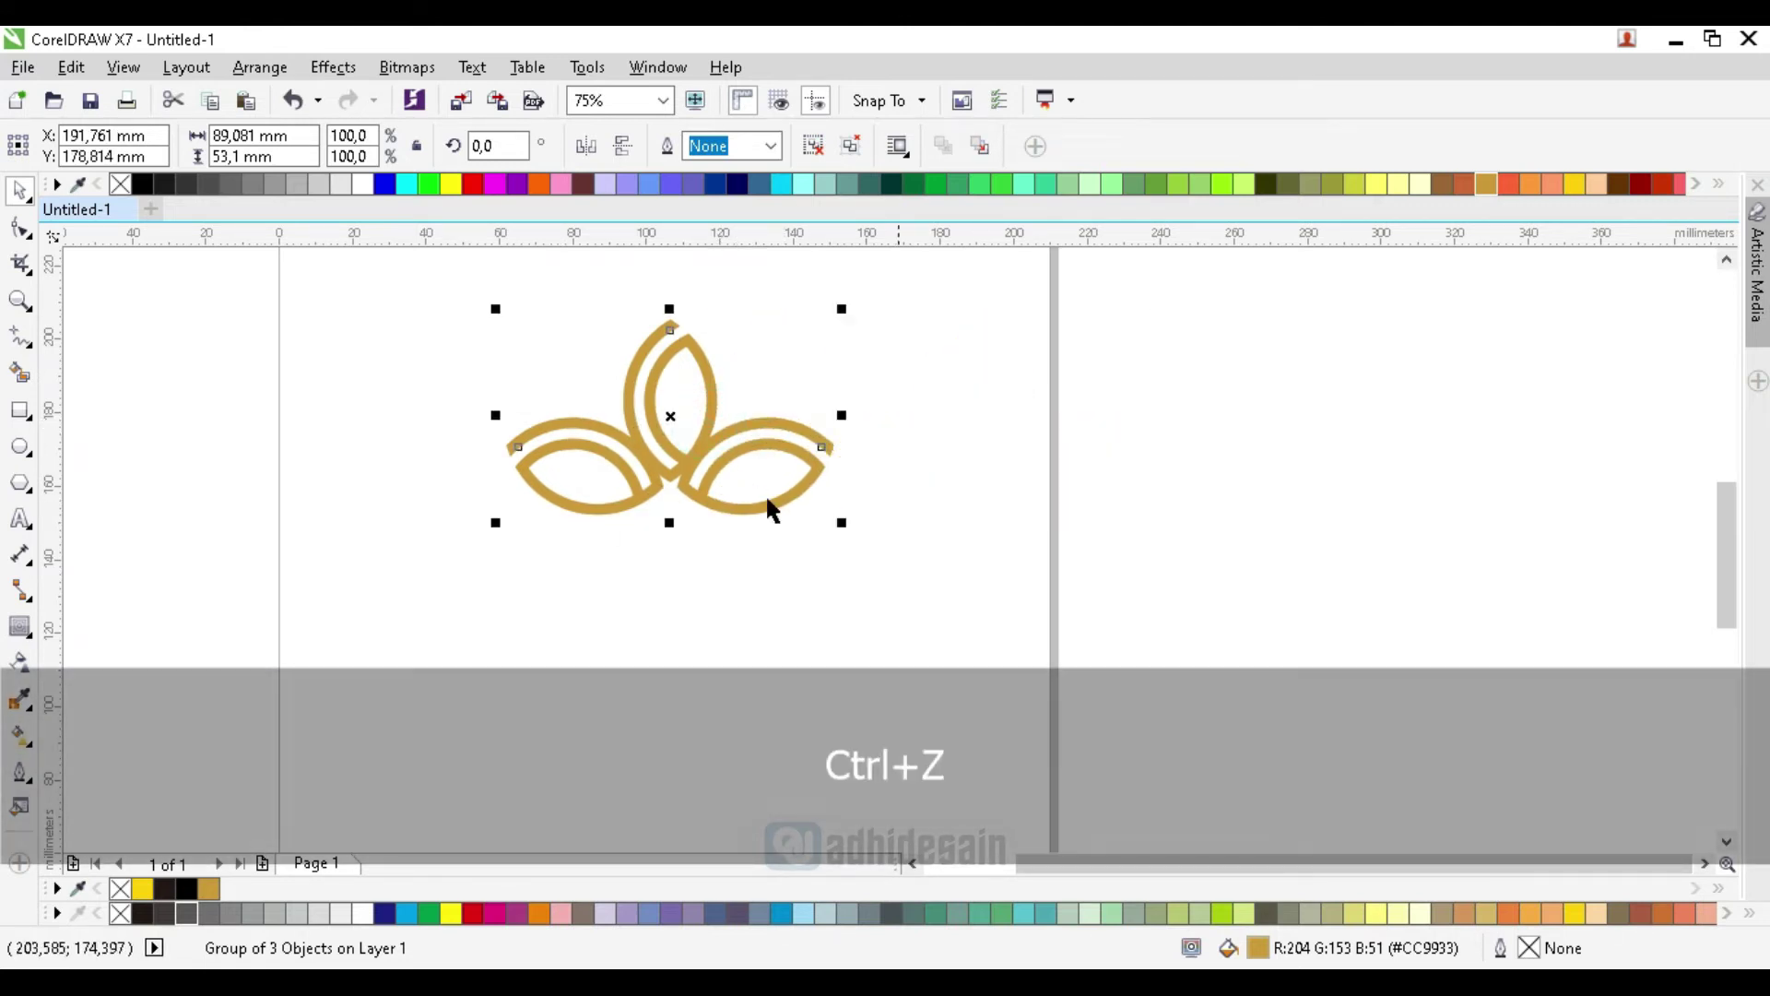
# Step: Apply a vertical linear gradient to the duplicated leaf group, from gold at the top tip to pale yellow below the leaves
pyautogui.click(20, 736)
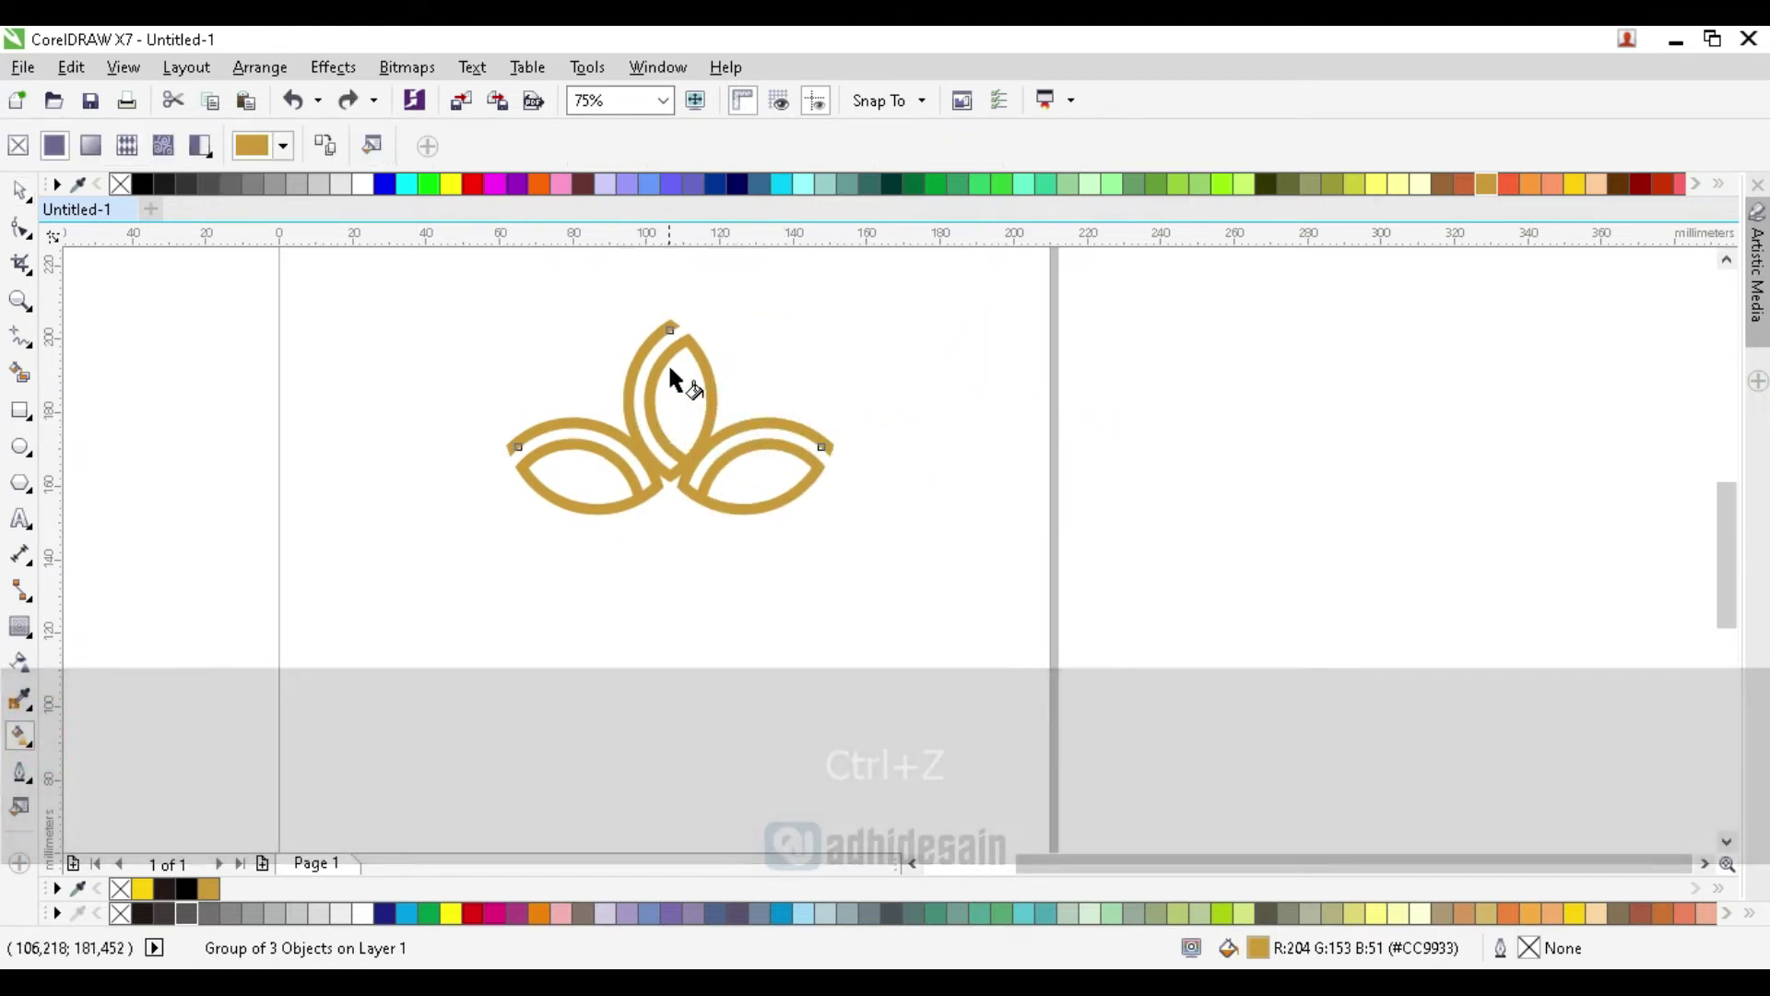
pyautogui.click(664, 328)
pyautogui.moveTo(676, 444); pyautogui.dragTo(680, 535)
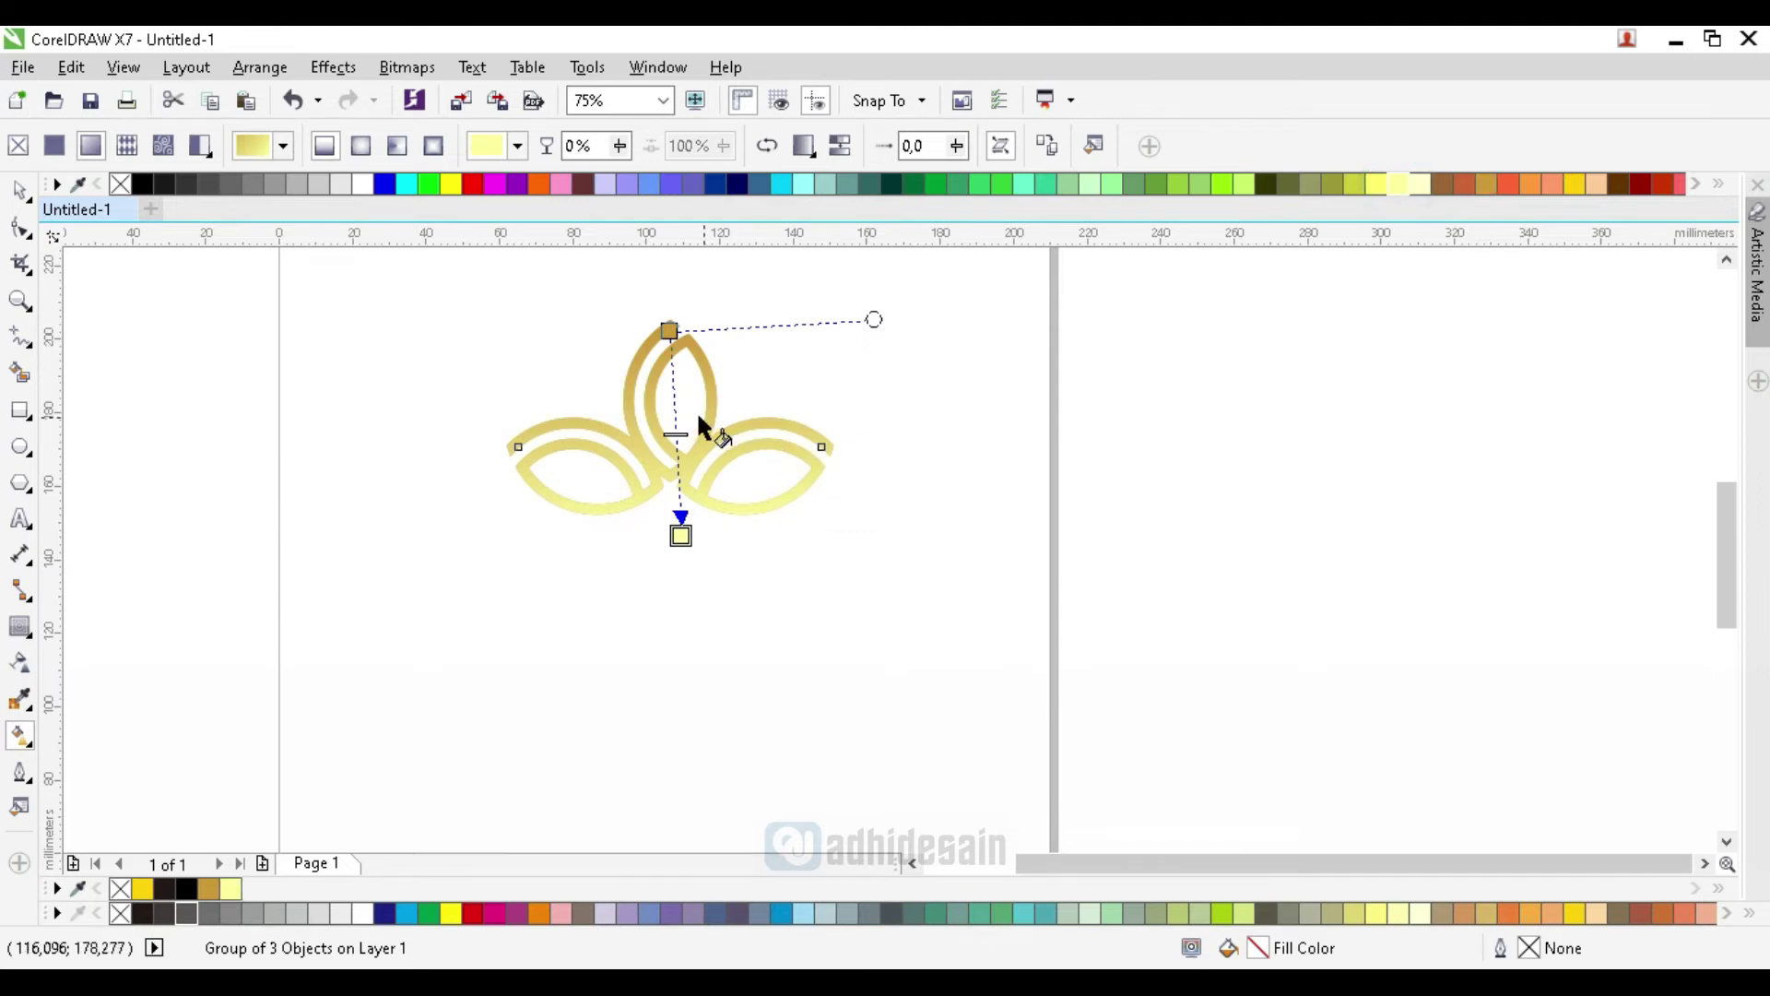
# Step: Add an intermediate colour node to the gradient, colour it light cream yellow and shift it slightly down, near the base of the upright leaf
pyautogui.doubleClick(673, 415)
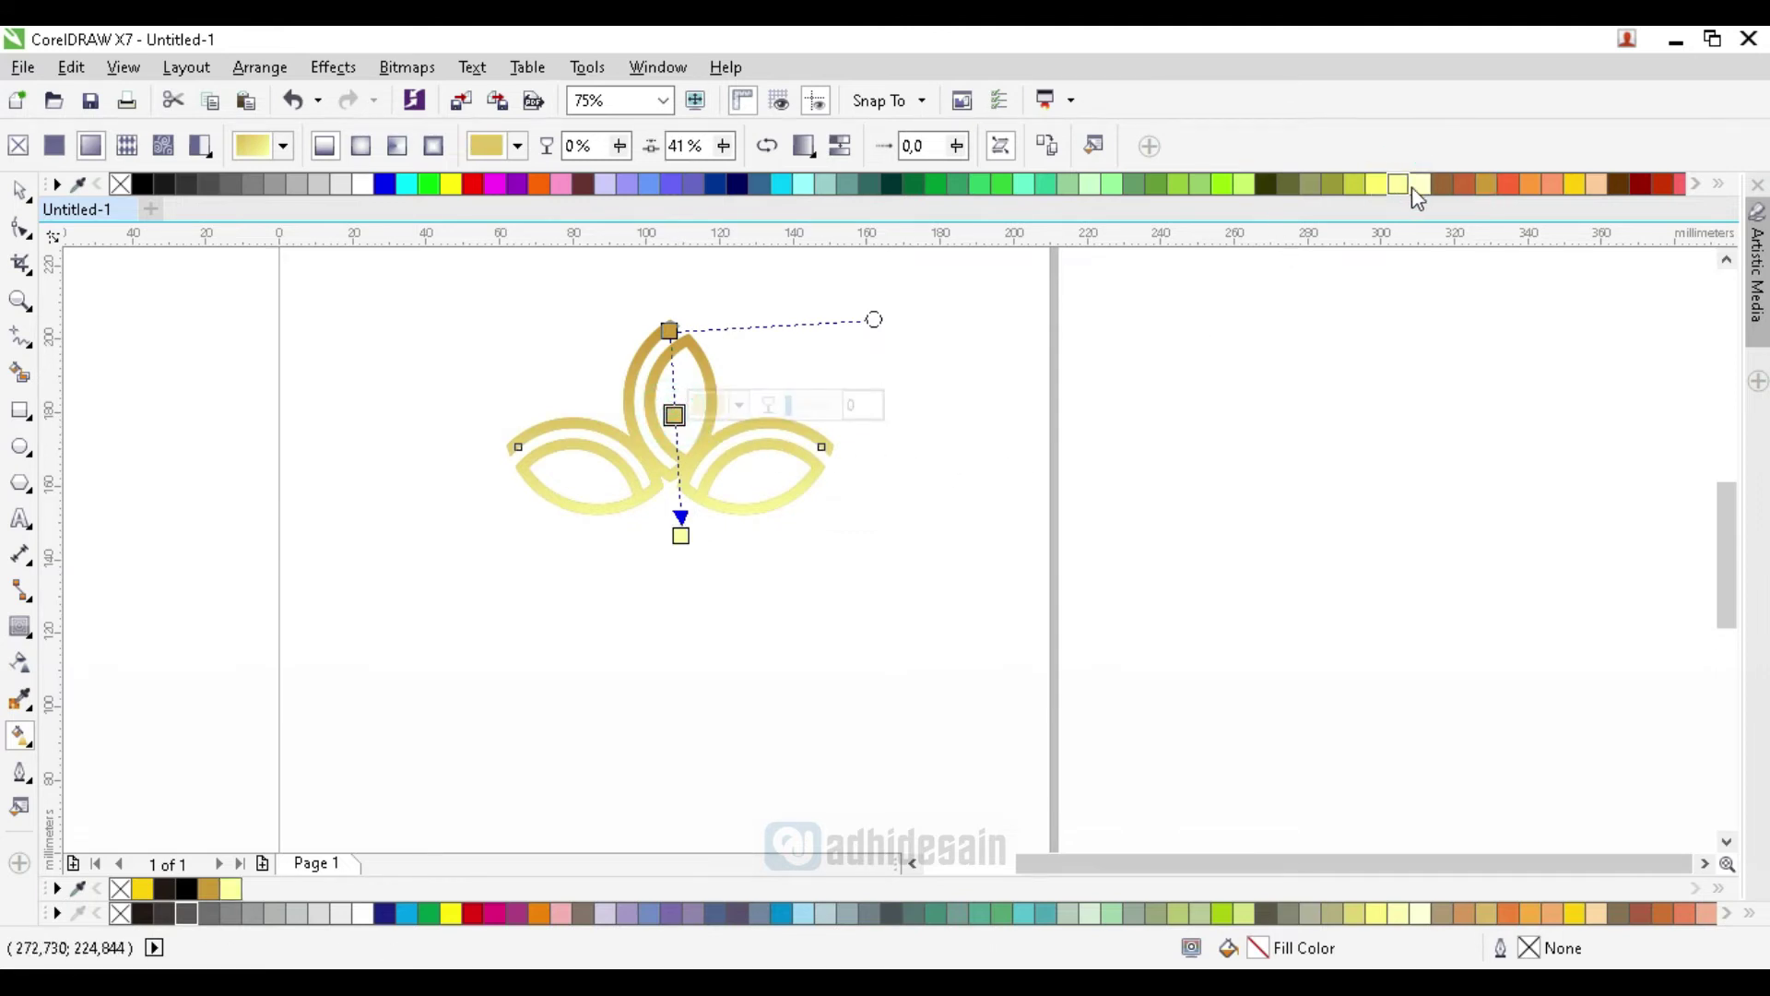
pyautogui.moveTo(1414, 190); pyautogui.dragTo(676, 444)
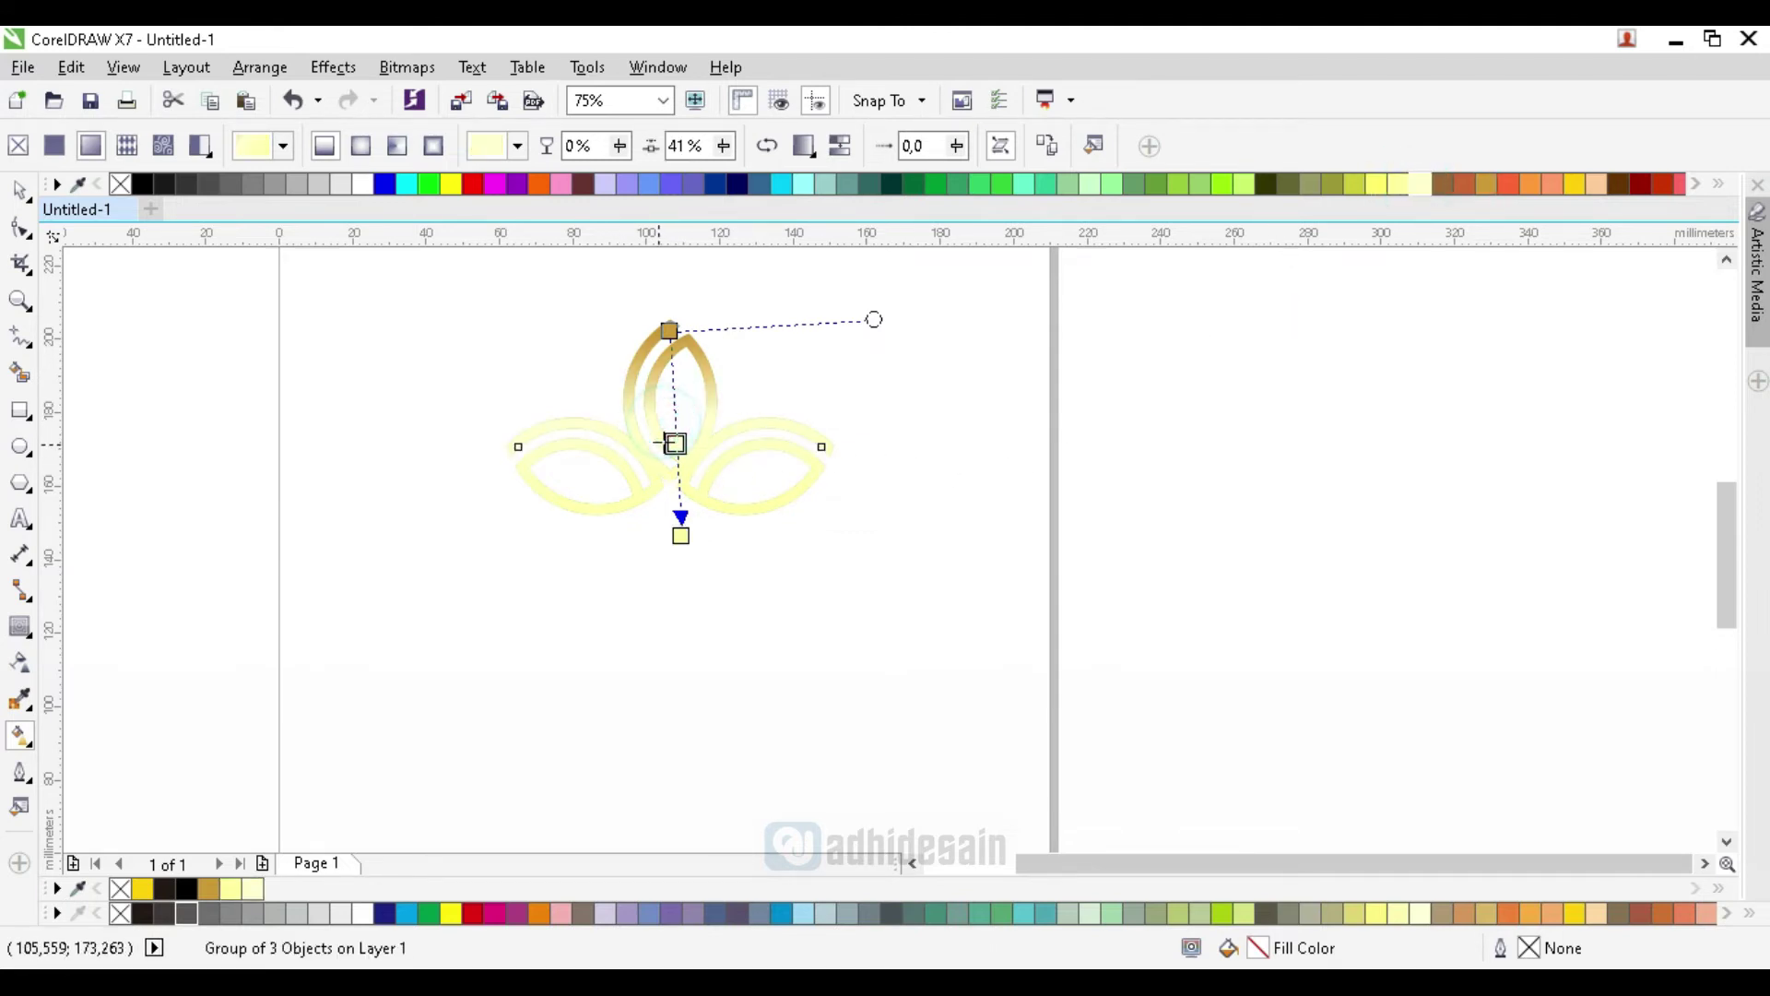
pyautogui.click(21, 191)
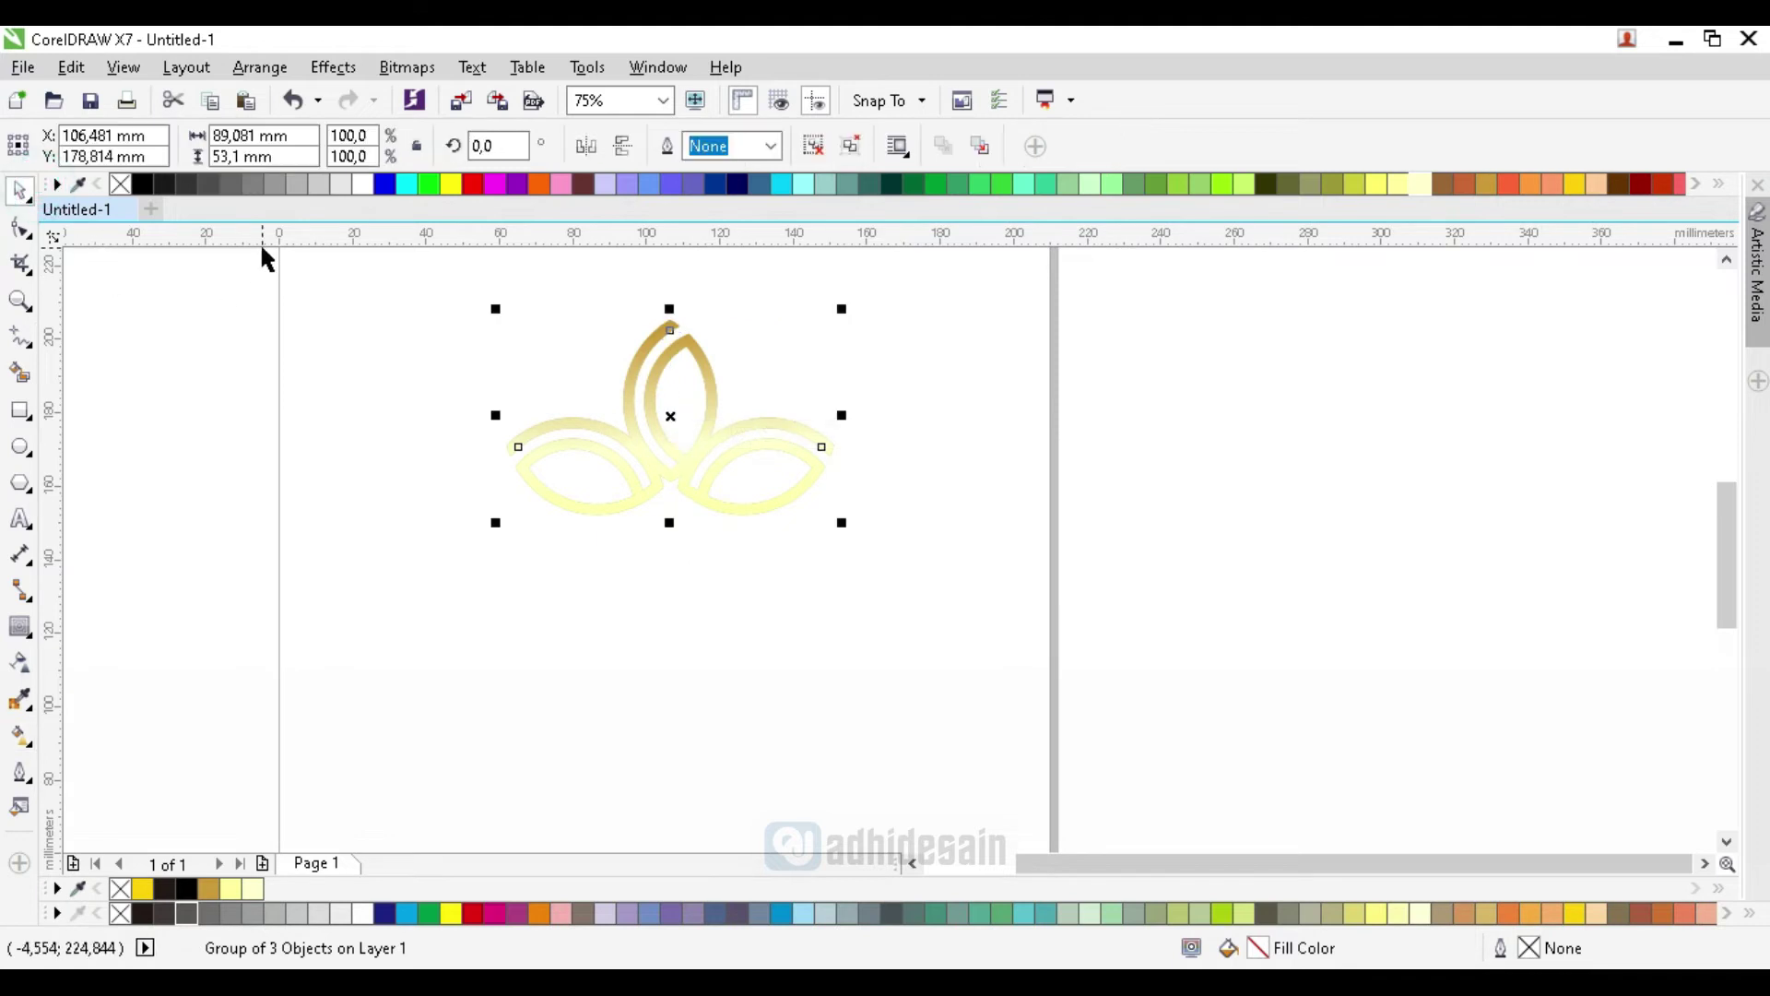
# Step: Set the gradient leaf group's transparency merge mode to Multiply over the gold group beneath it
pyautogui.click(18, 676)
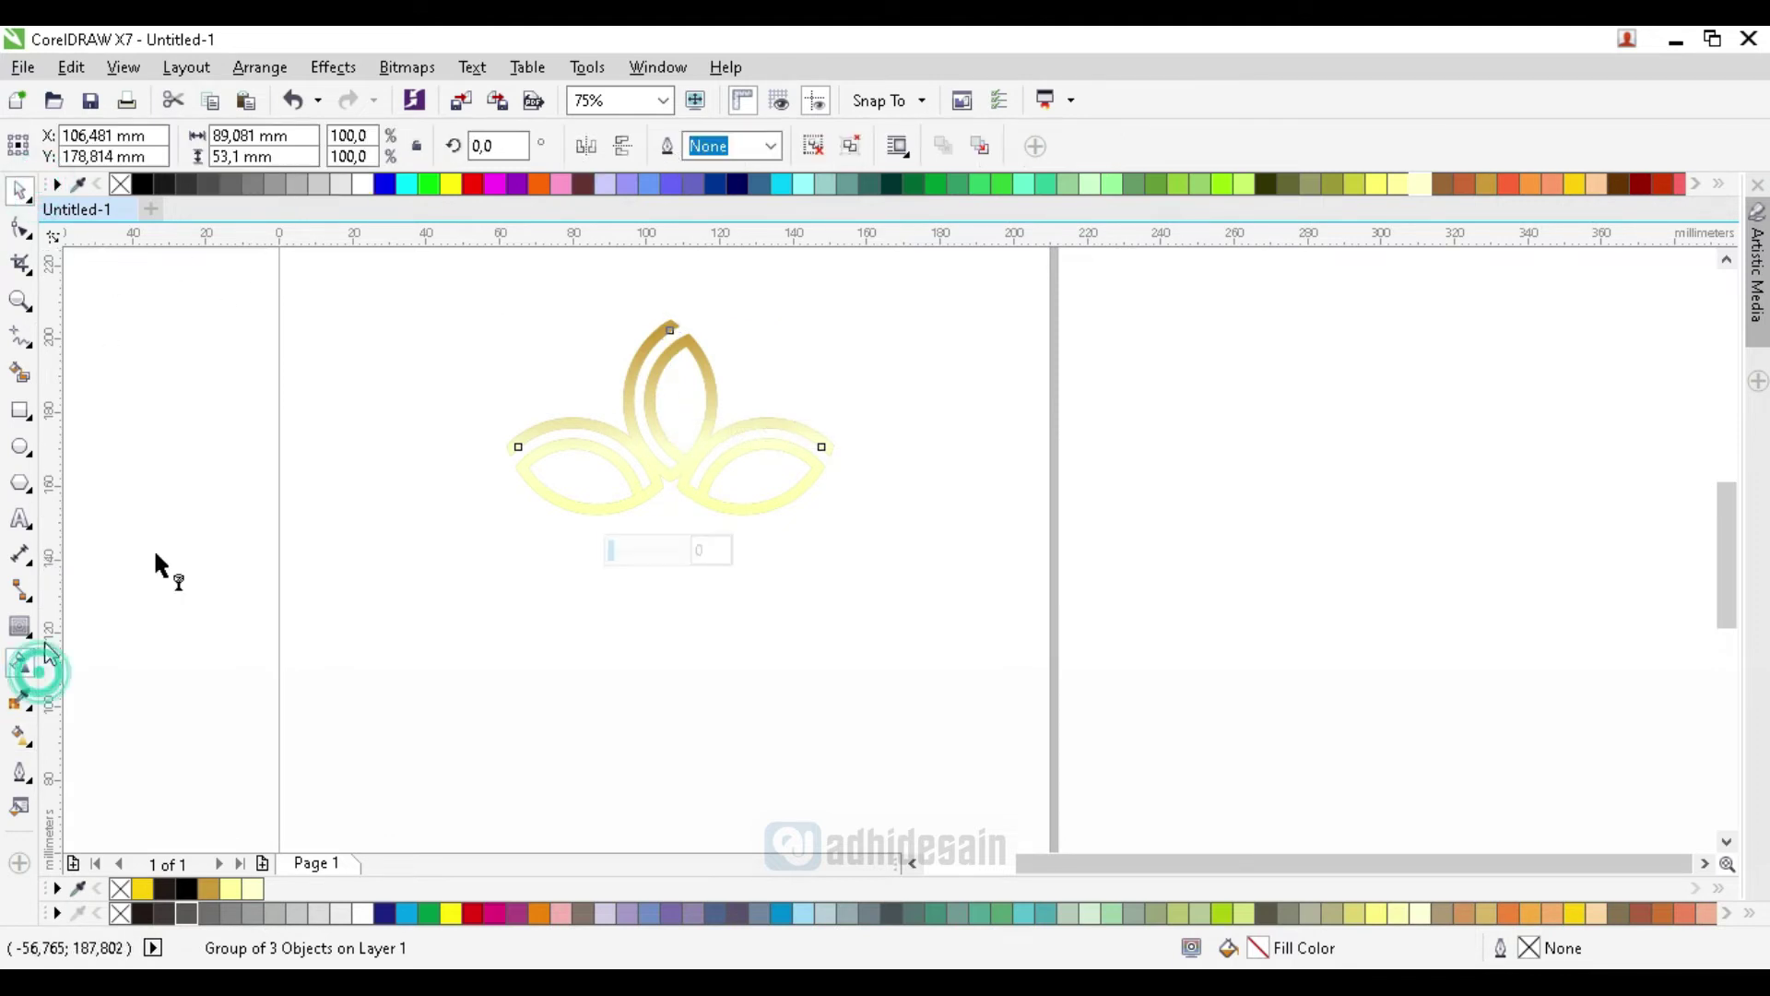
pyautogui.click(311, 146)
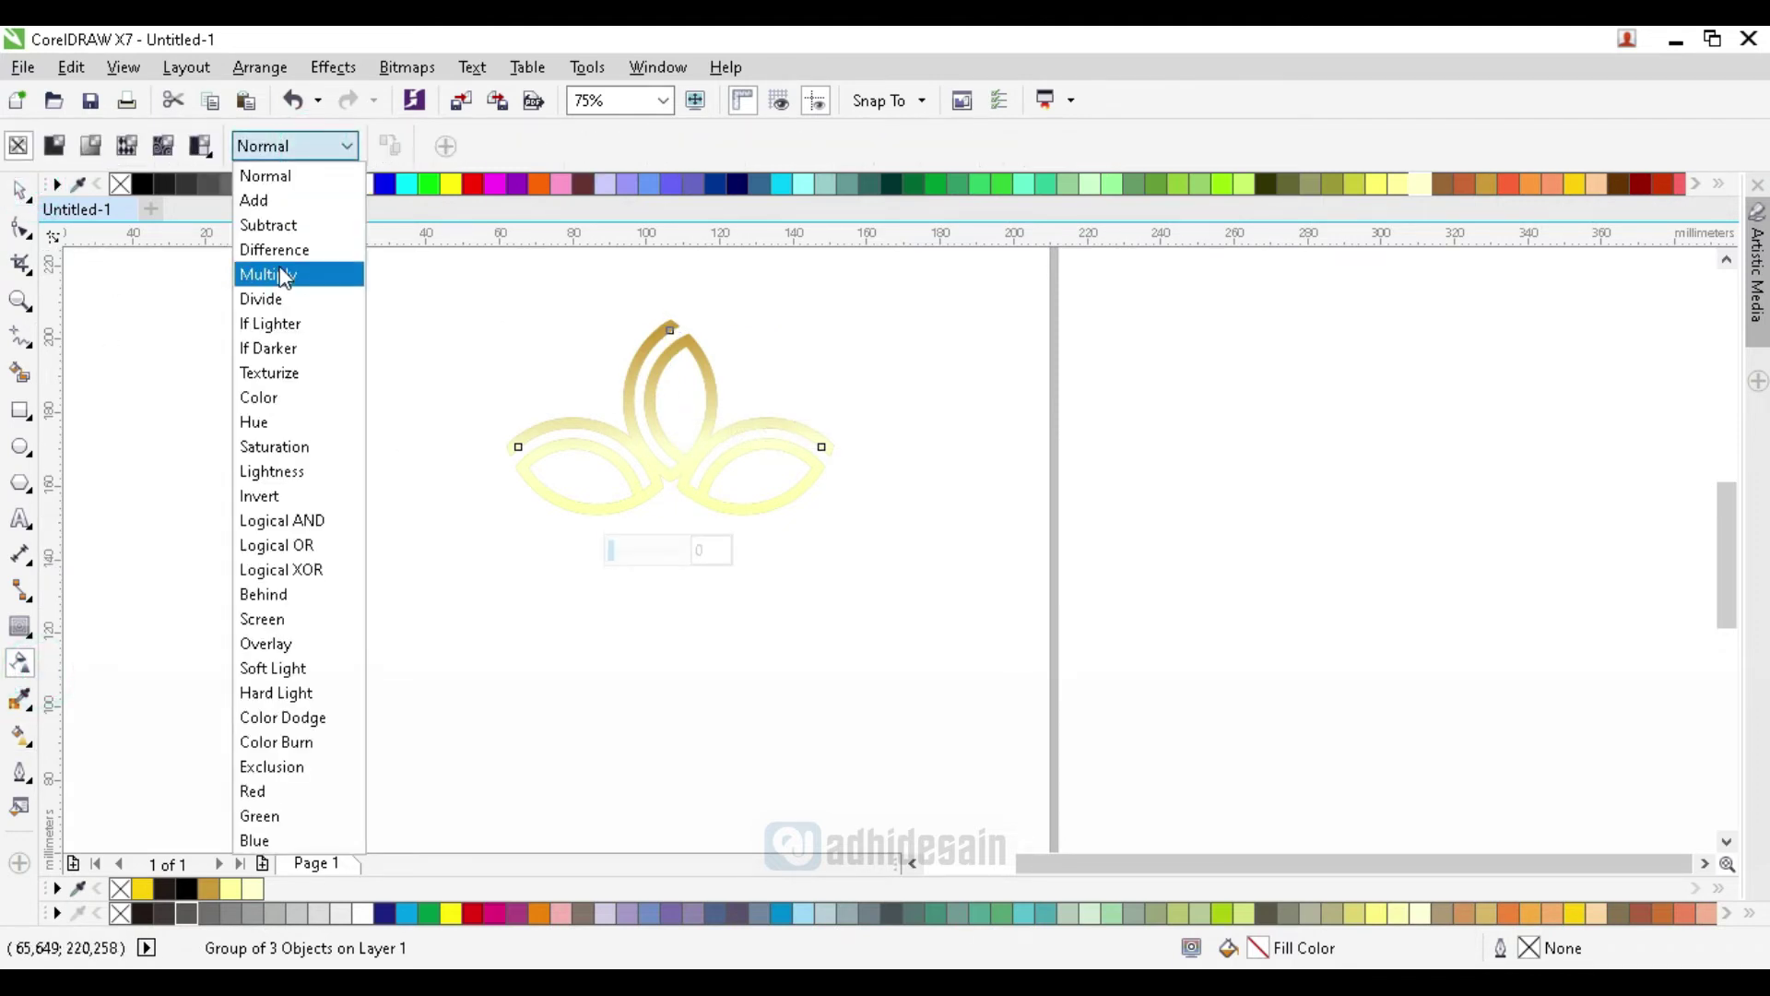
pyautogui.click(276, 271)
pyautogui.click(20, 191)
pyautogui.click(223, 423)
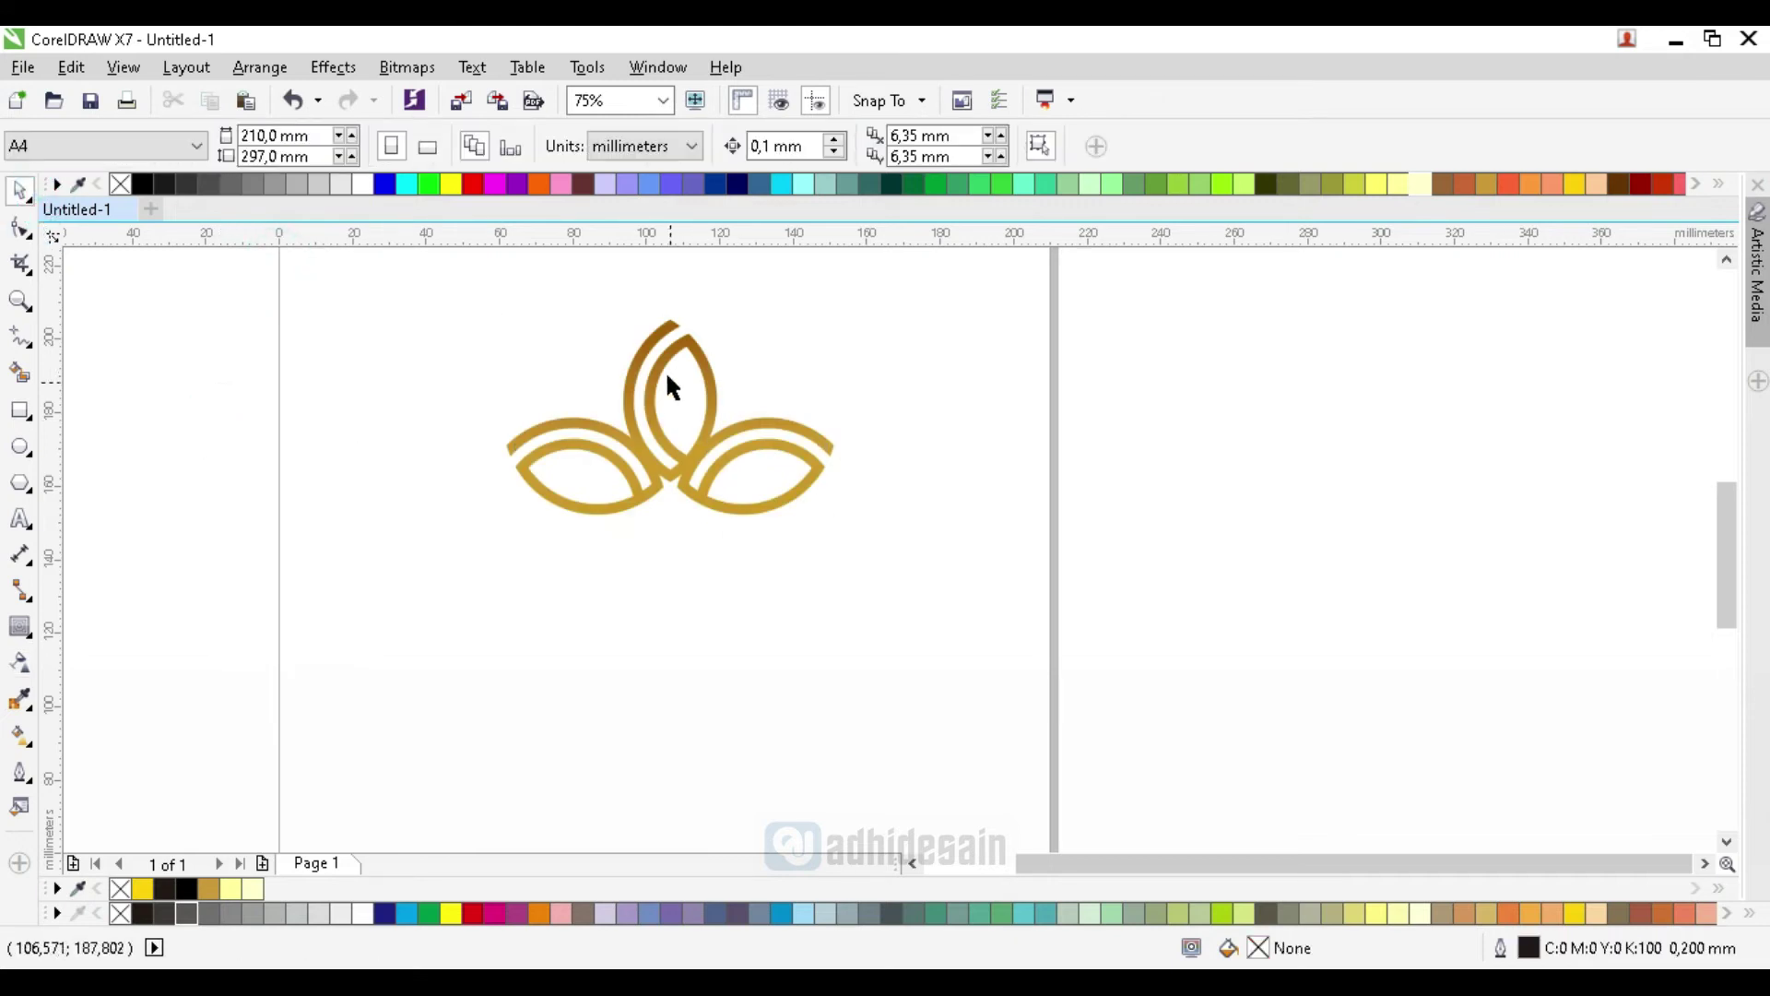
# Step: Add the artistic text "COMPANY NAME" below the leaf emblem
pyautogui.click(23, 518)
pyautogui.click(413, 570)
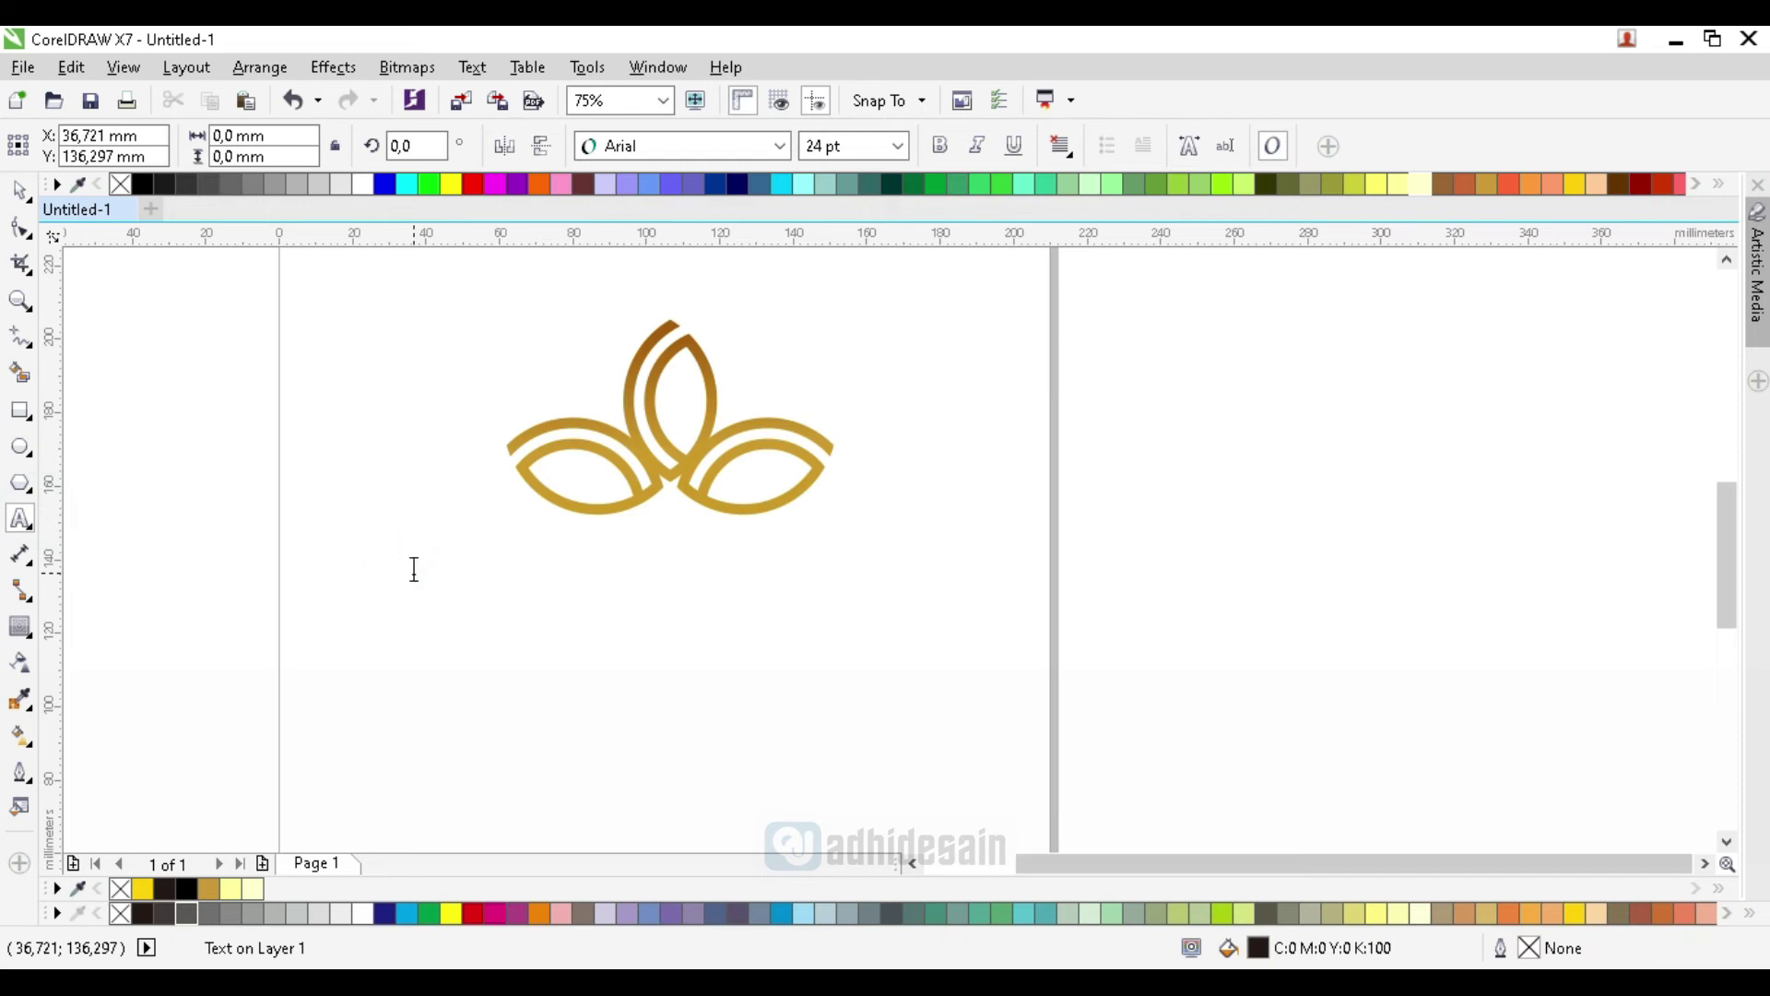
pyautogui.write('CA')
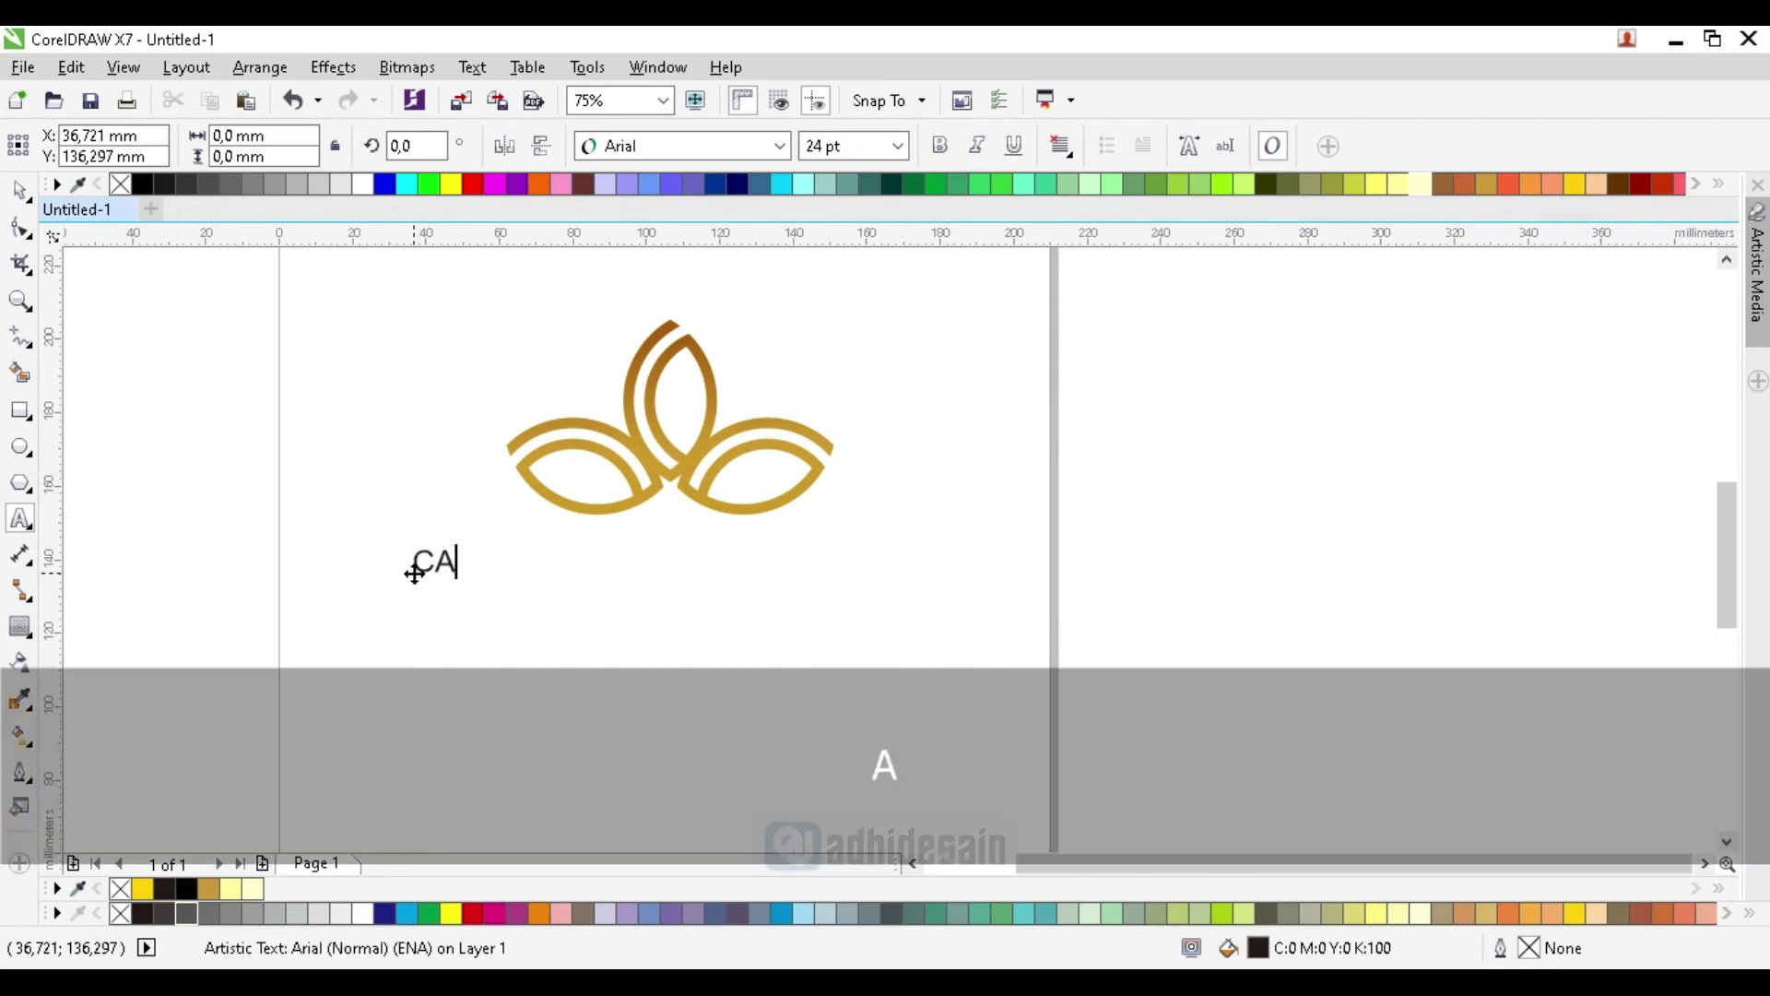
pyautogui.press('BackSpace')
pyautogui.write('OMPANY')
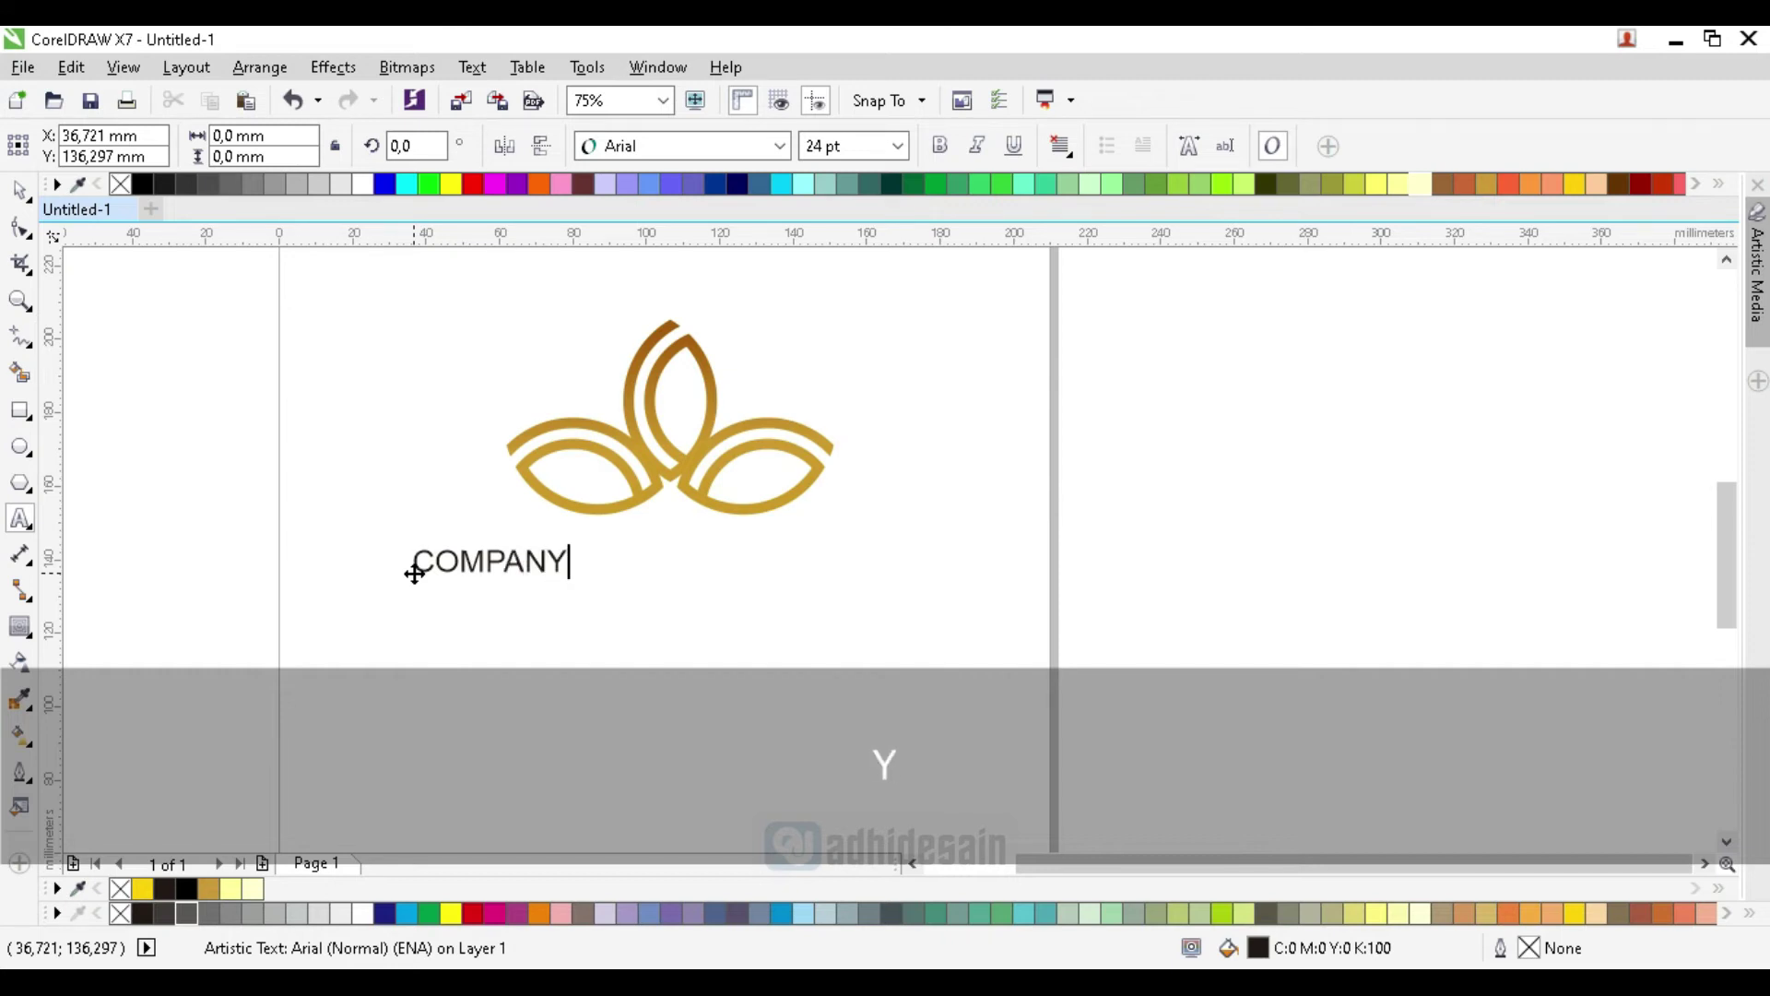
pyautogui.write(' NAME')
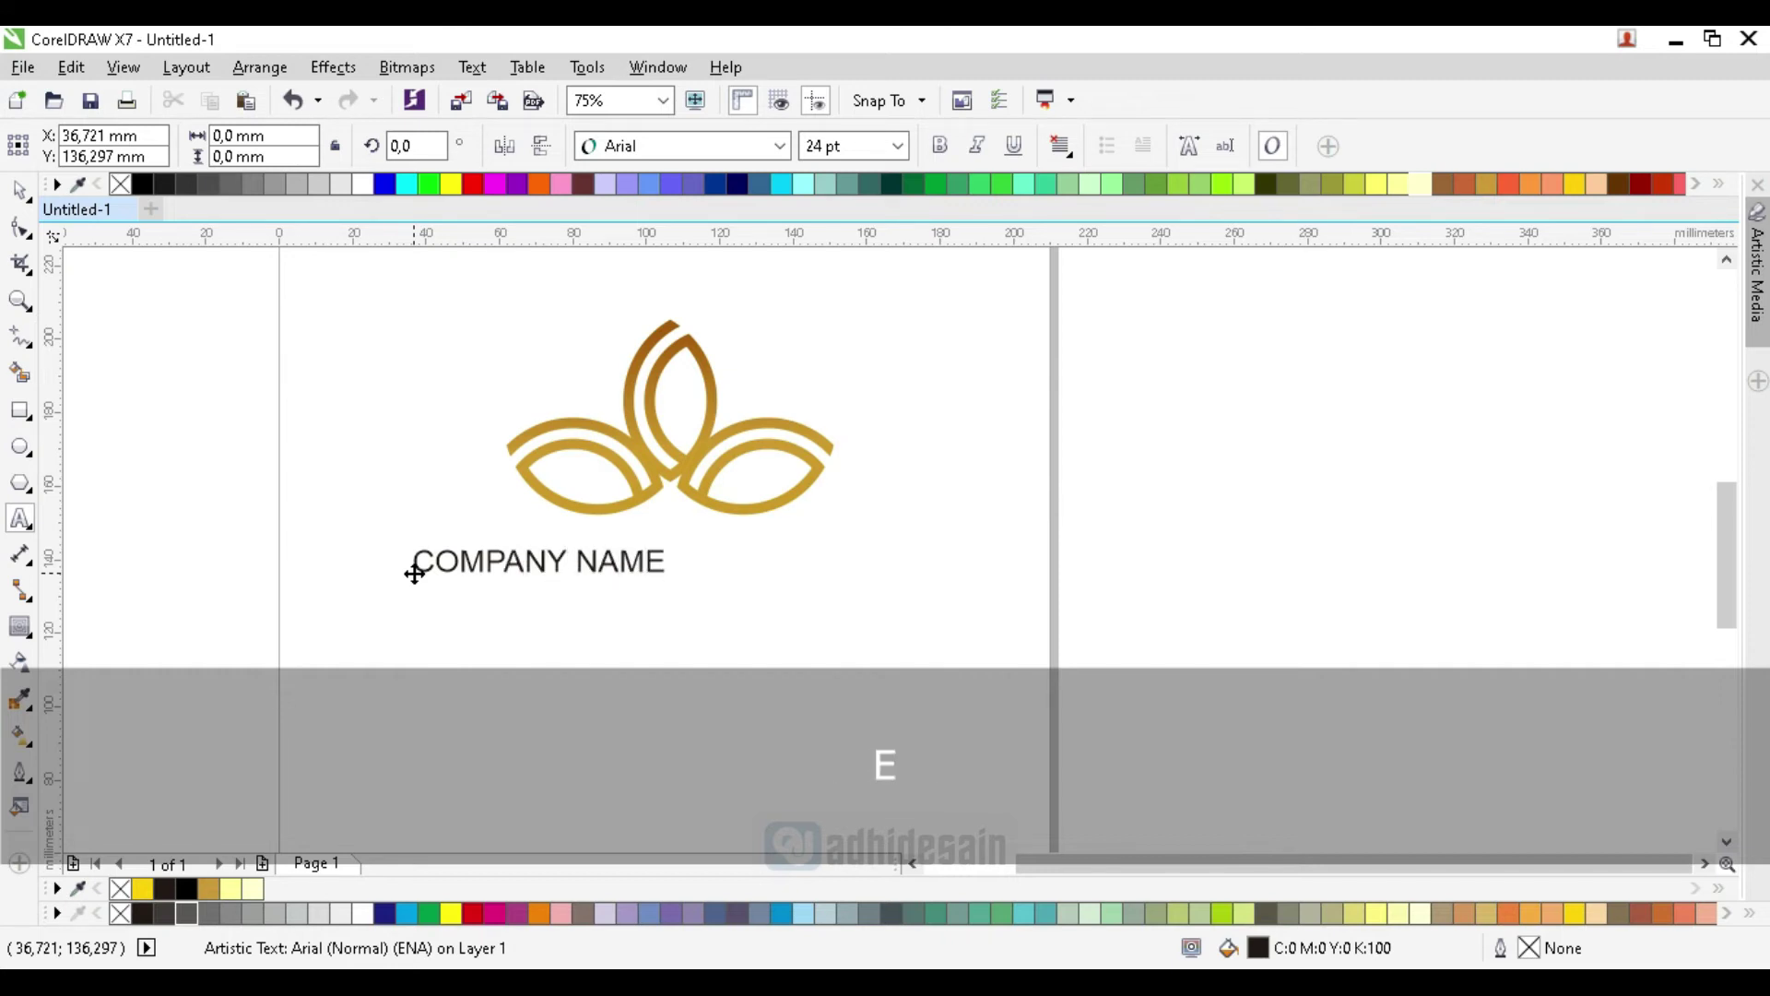
pyautogui.click(19, 191)
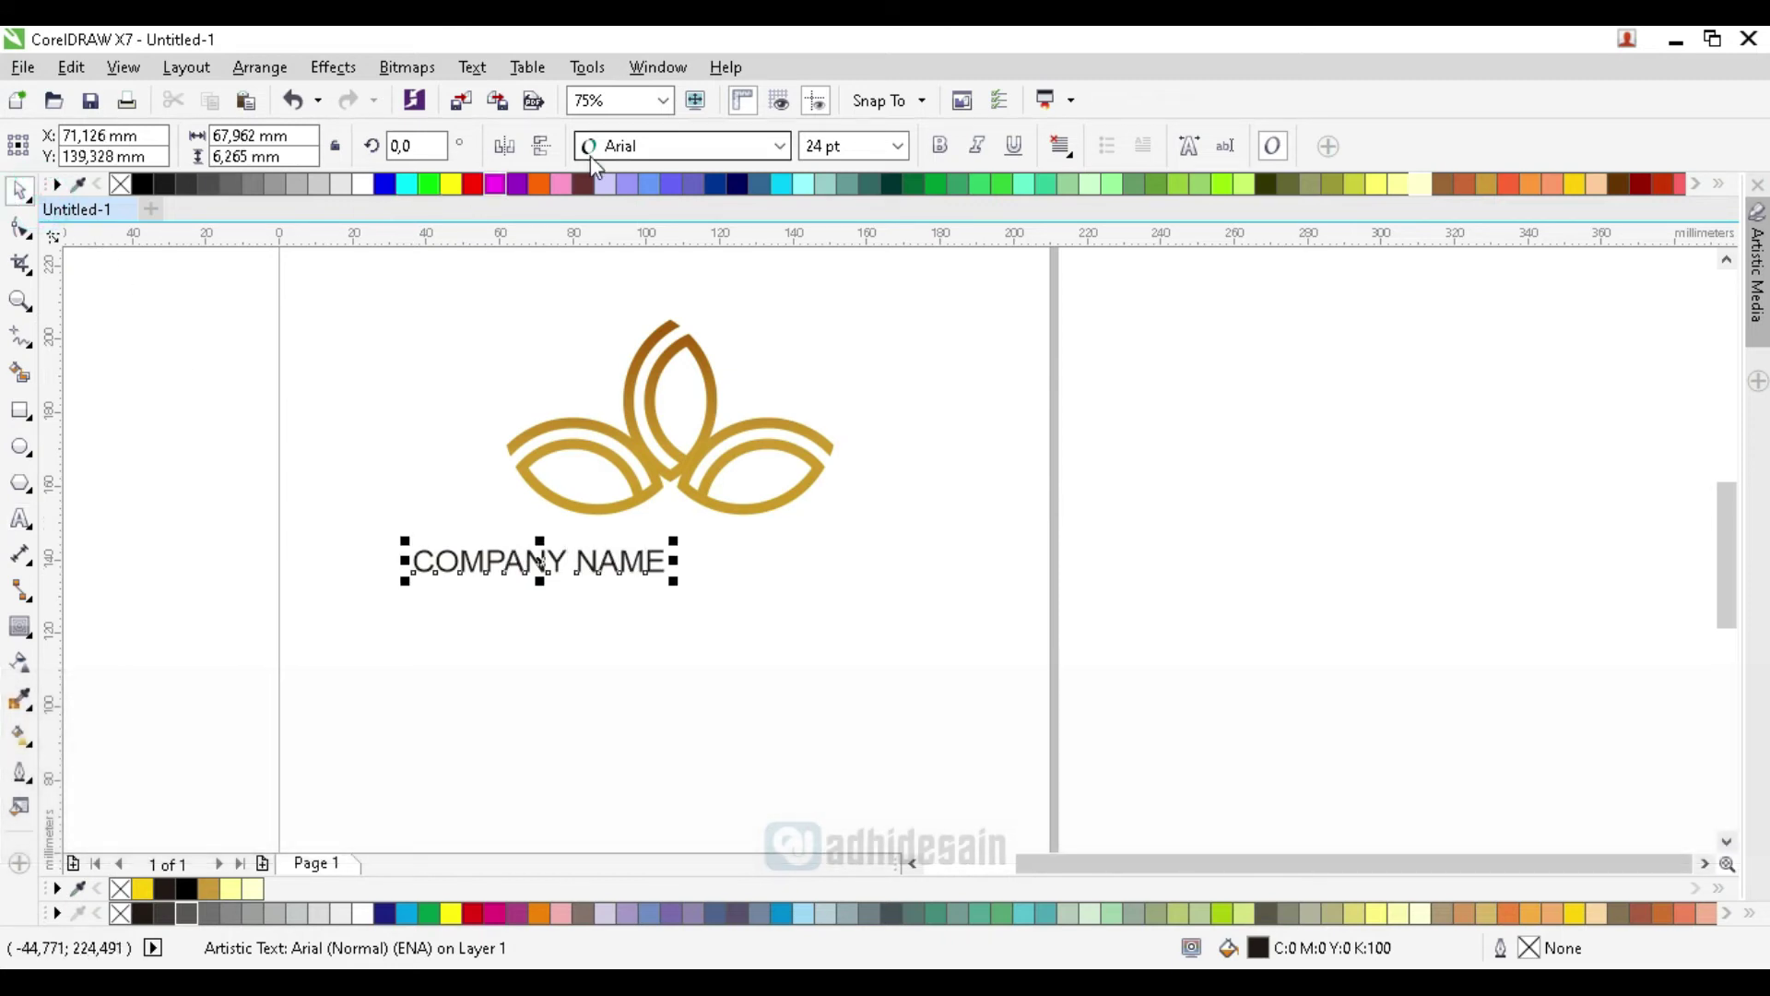
# Step: Set the font of the COMPANY NAME text to Code Bold
pyautogui.click(620, 148)
pyautogui.click(683, 205)
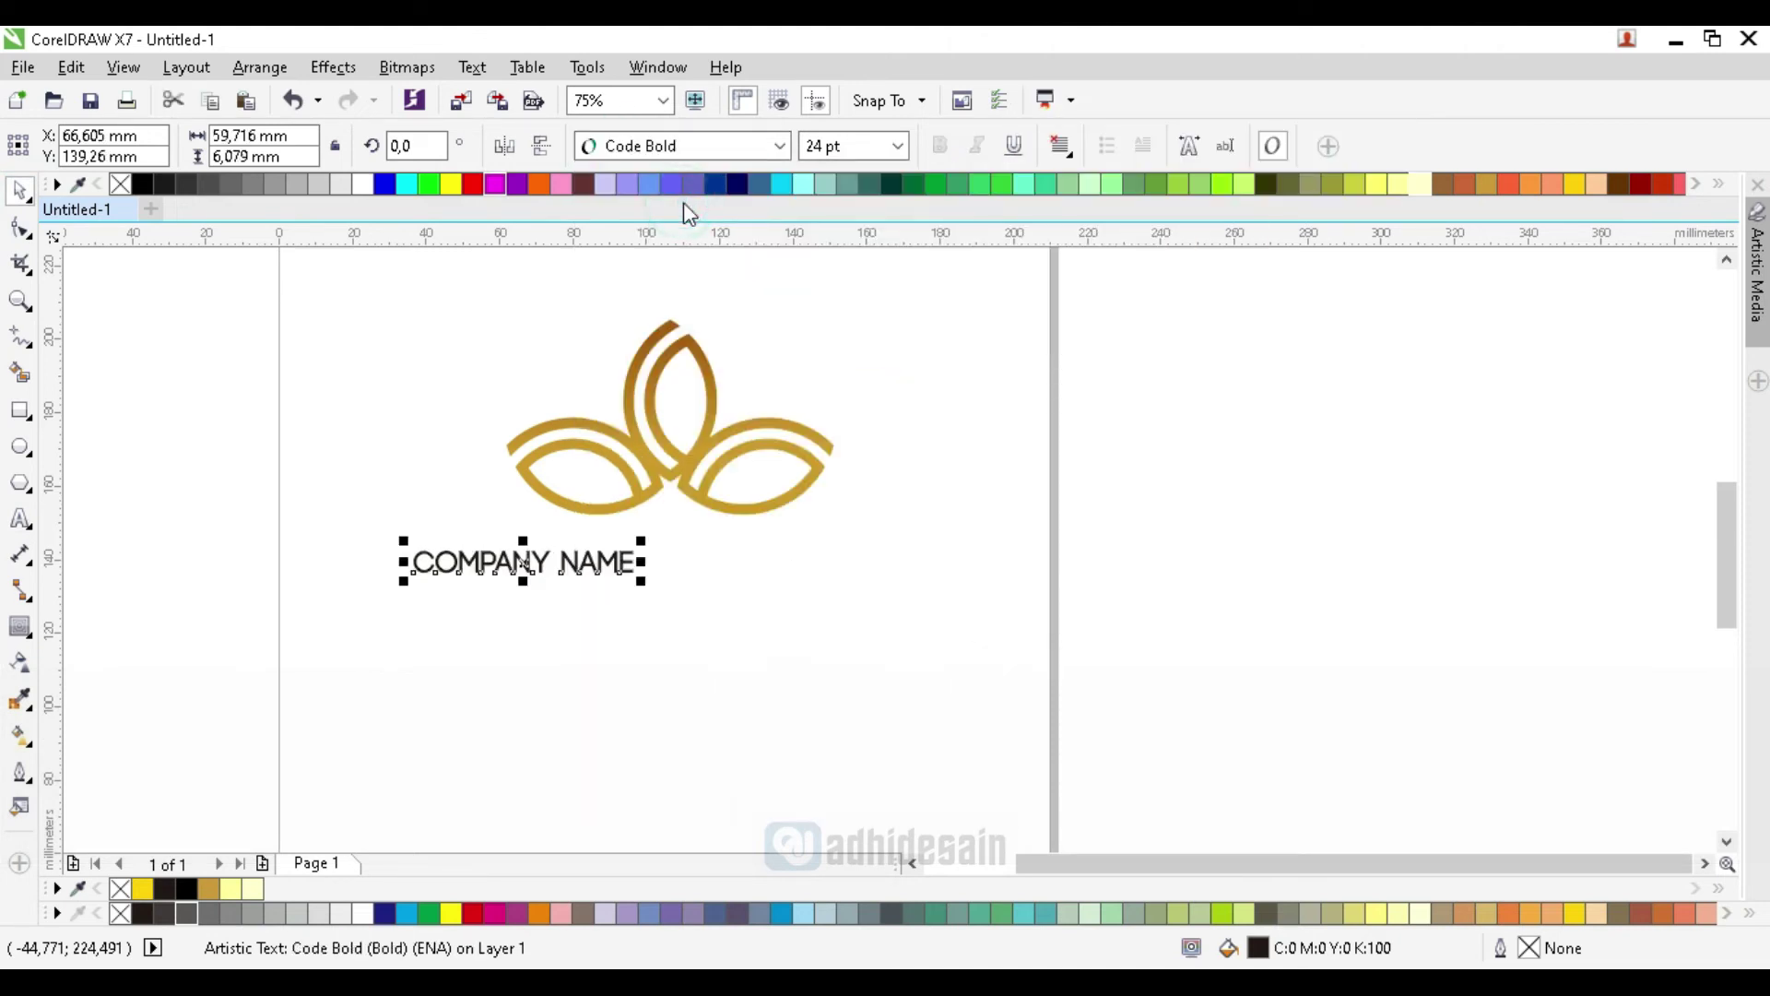
pyautogui.click(777, 145)
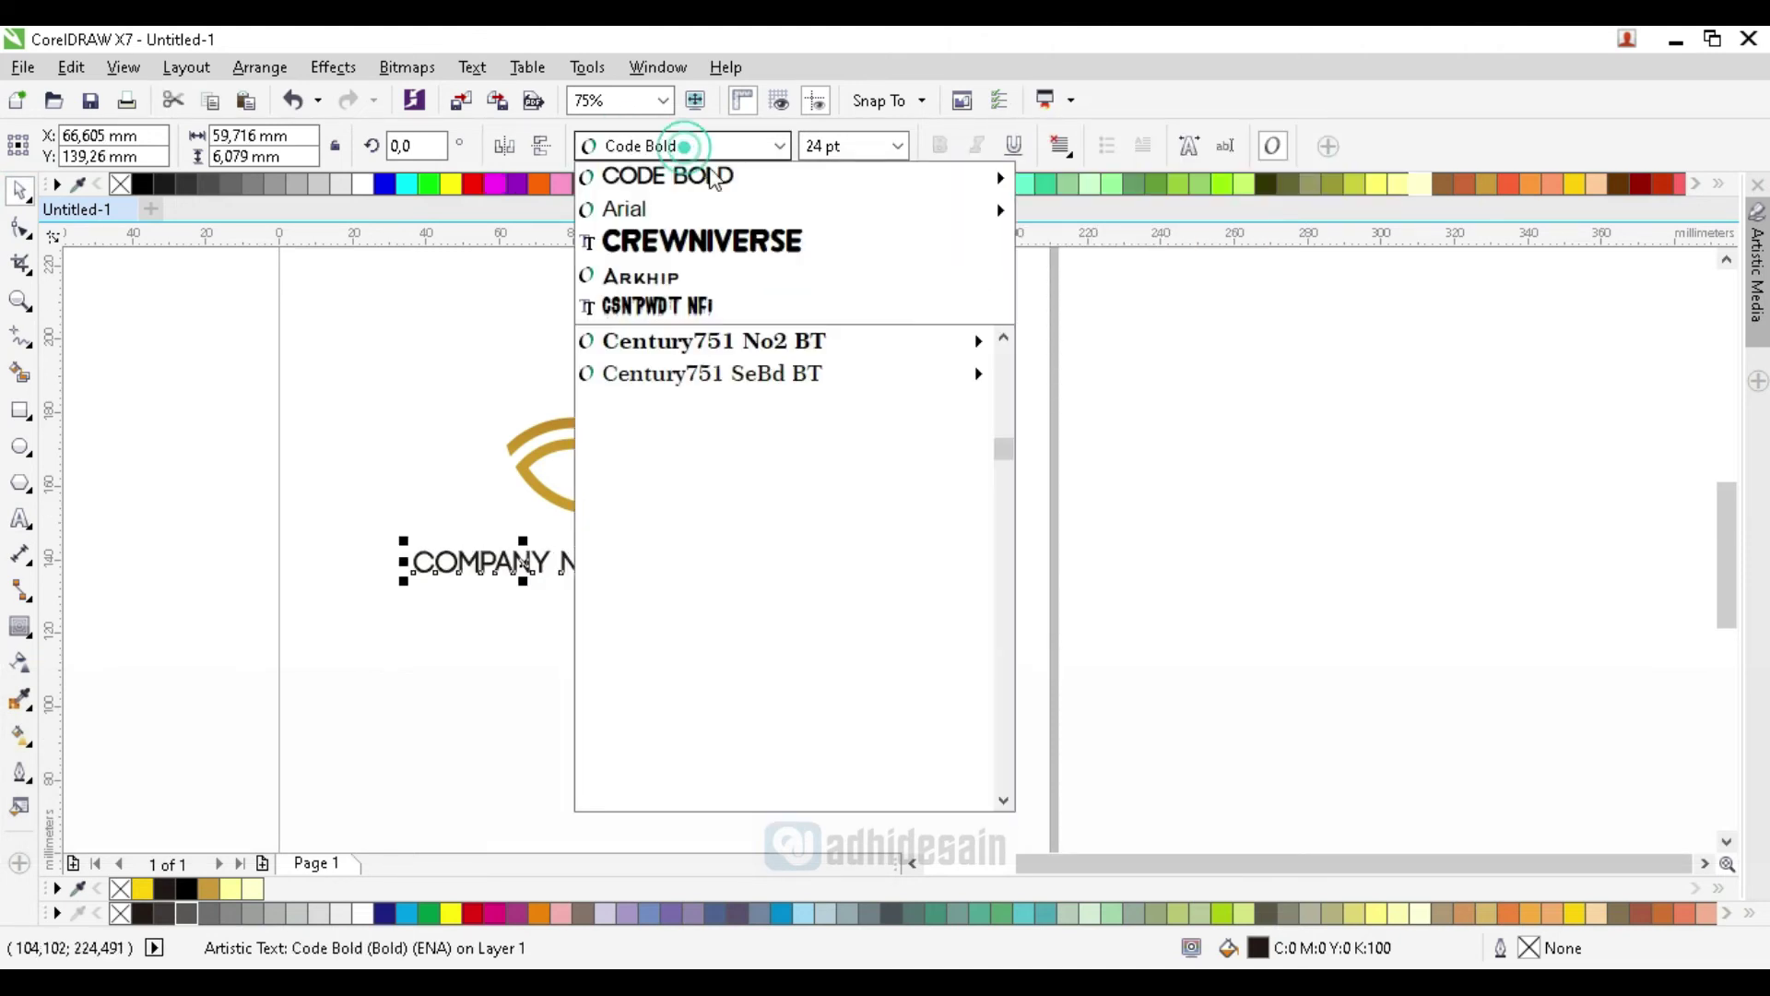
pyautogui.moveTo(978, 209)
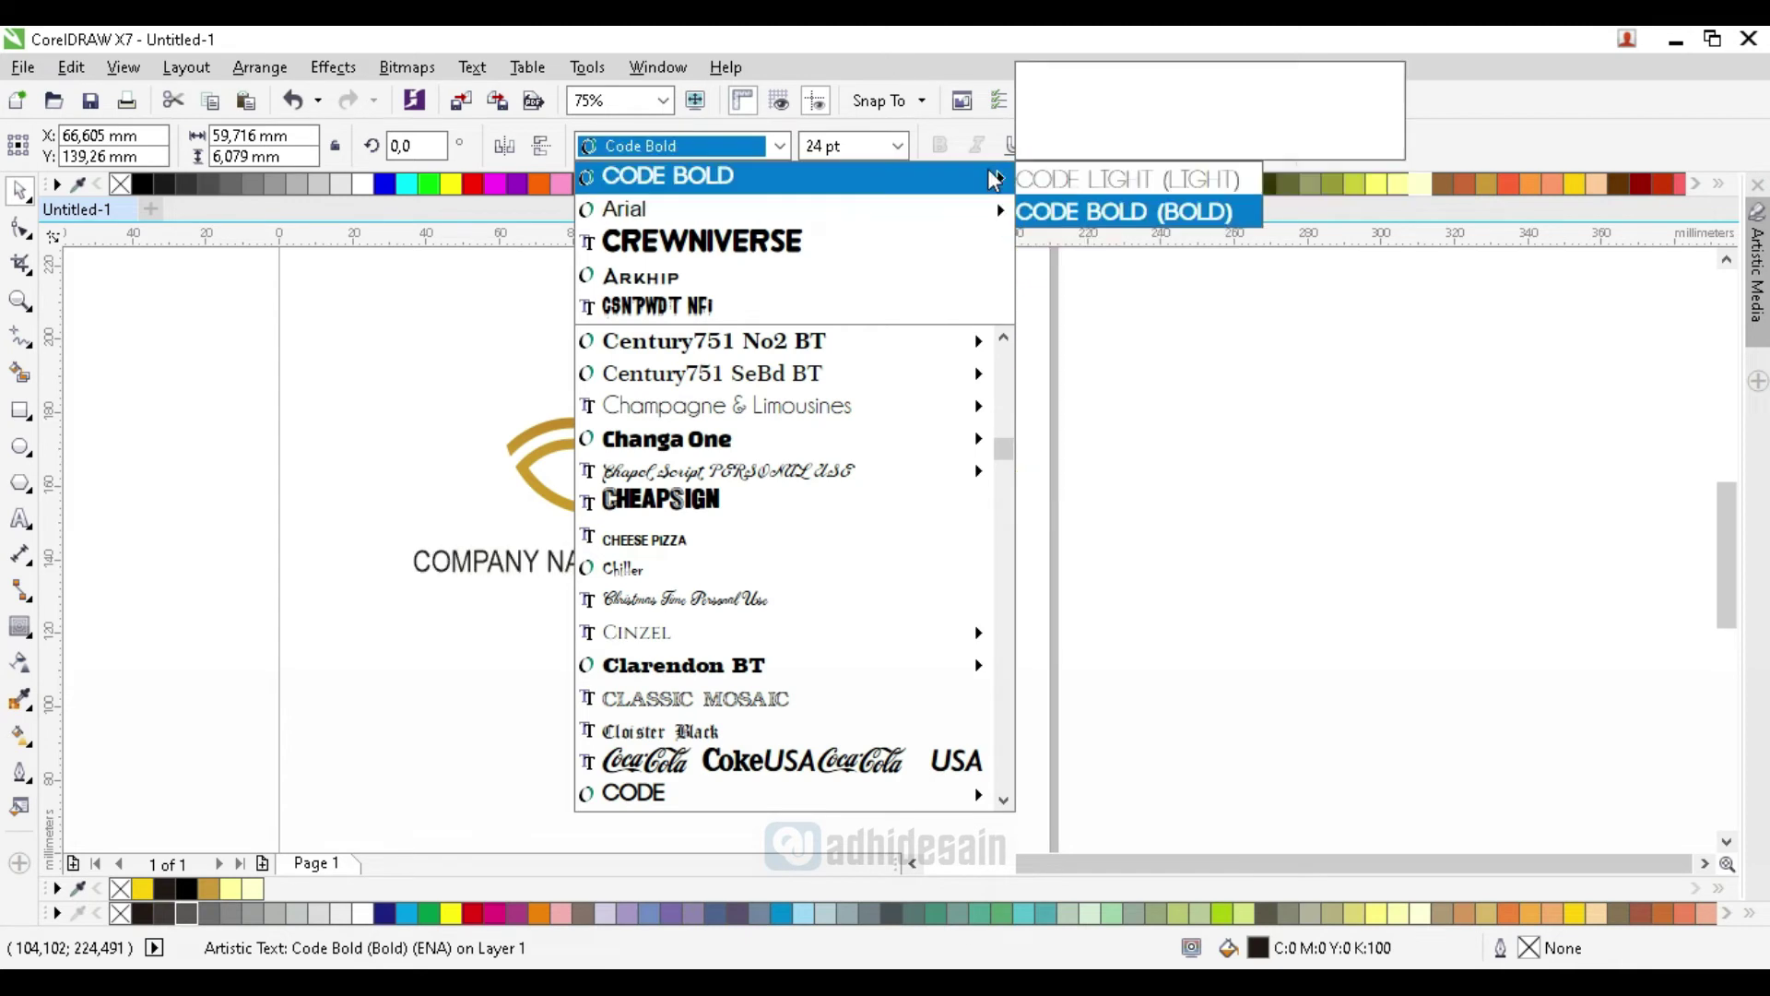
pyautogui.click(1089, 211)
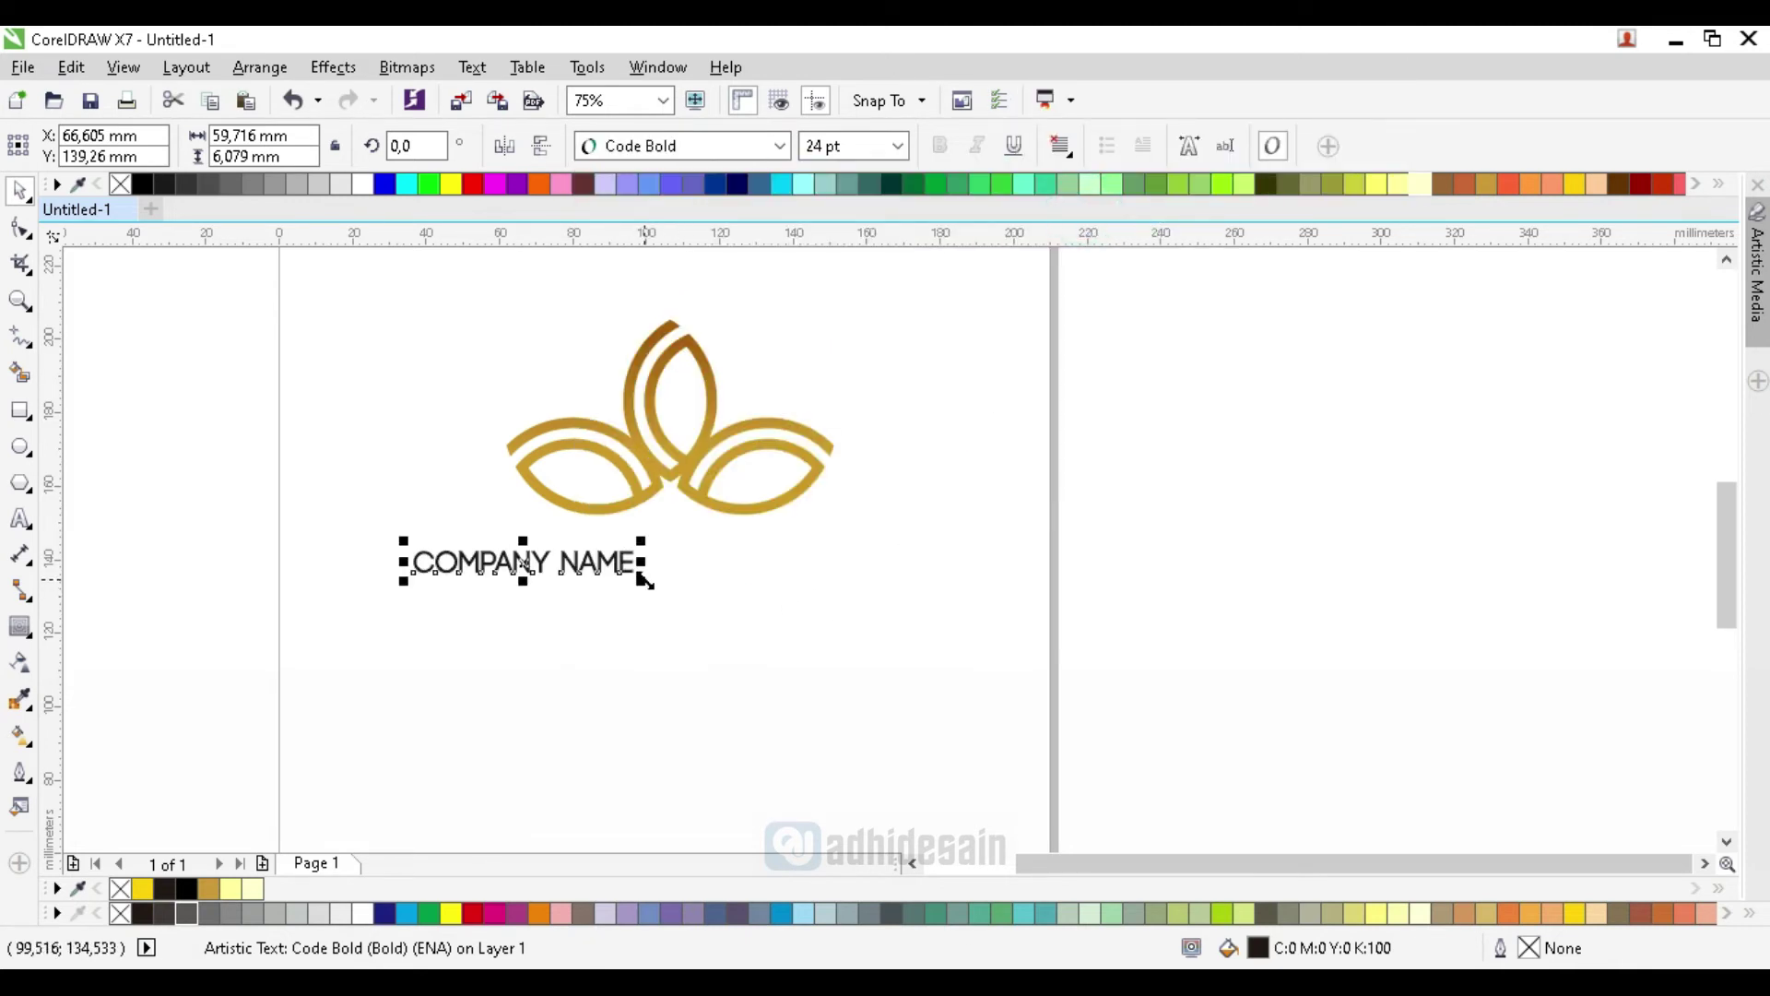
# Step: Enlarge the COMPANY NAME text to about 90 mm wide and centre it horizontally under the leaf emblem
pyautogui.moveTo(646, 581); pyautogui.dragTo(751, 621)
pyautogui.keyDown('shift'); pyautogui.click(660, 480); pyautogui.keyUp('shift')
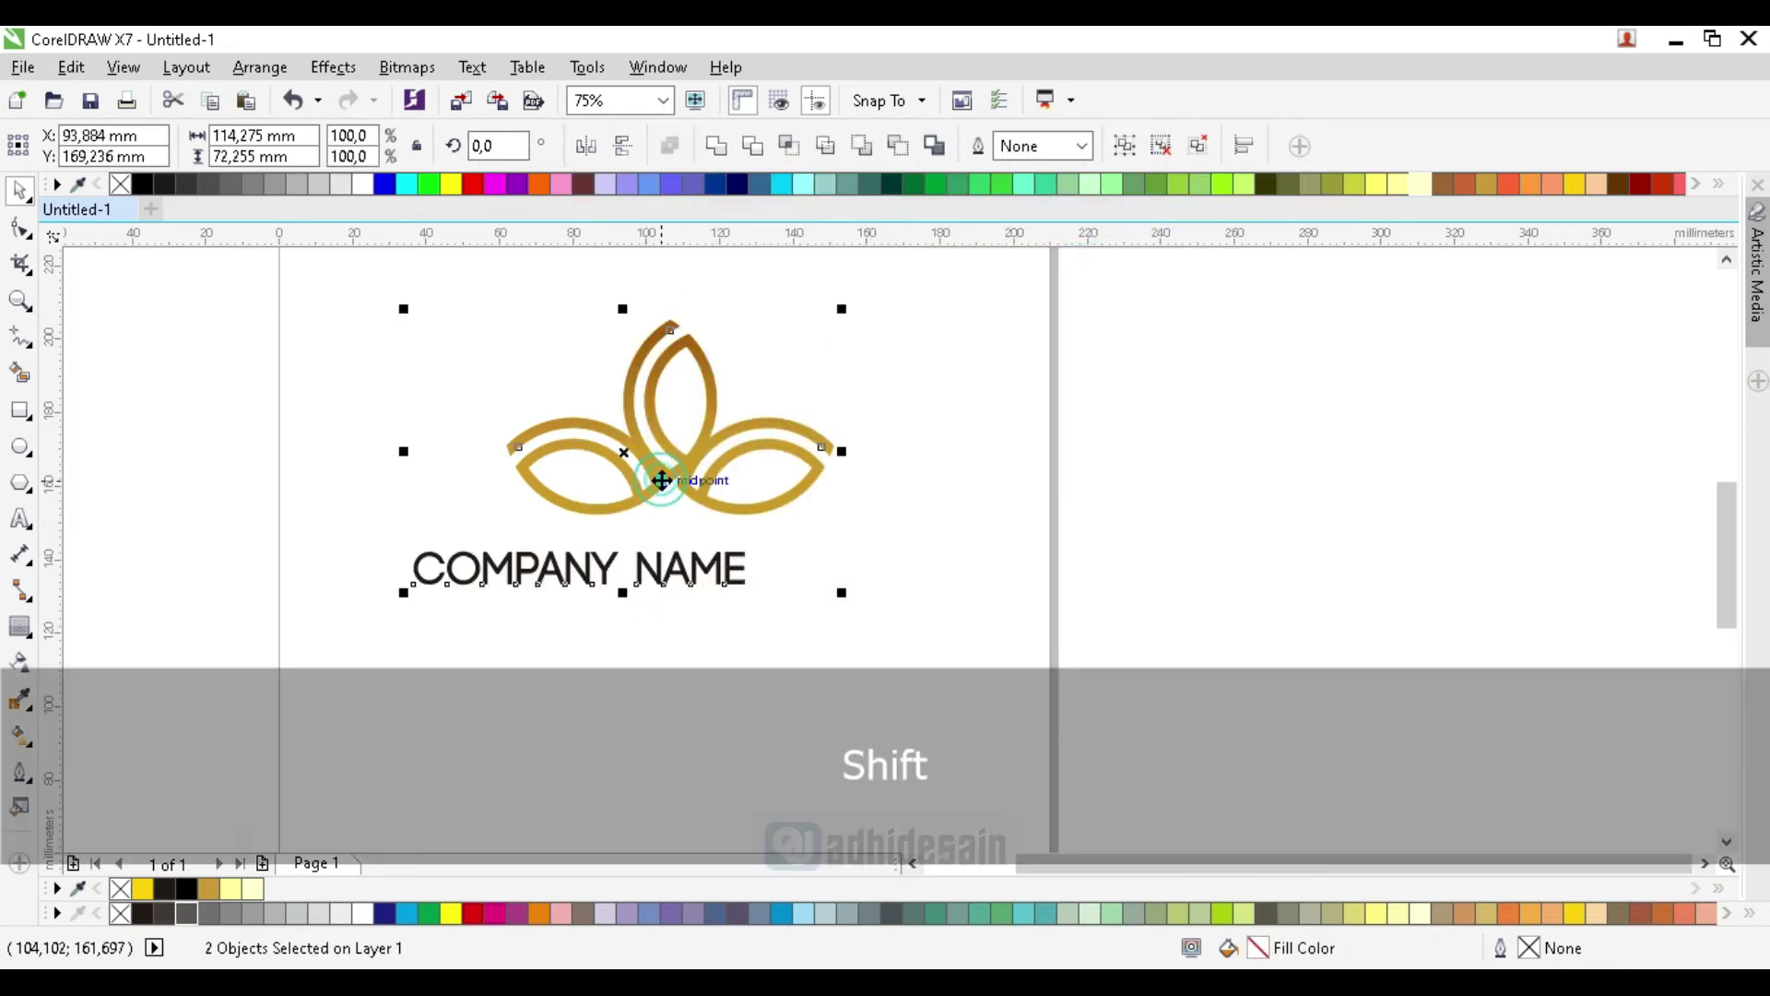
pyautogui.press('c')
pyautogui.click(976, 581)
# Step: Move the company name text slightly up towards the emblem and fill it with pure black
pyautogui.scroll(2, 680, 567)
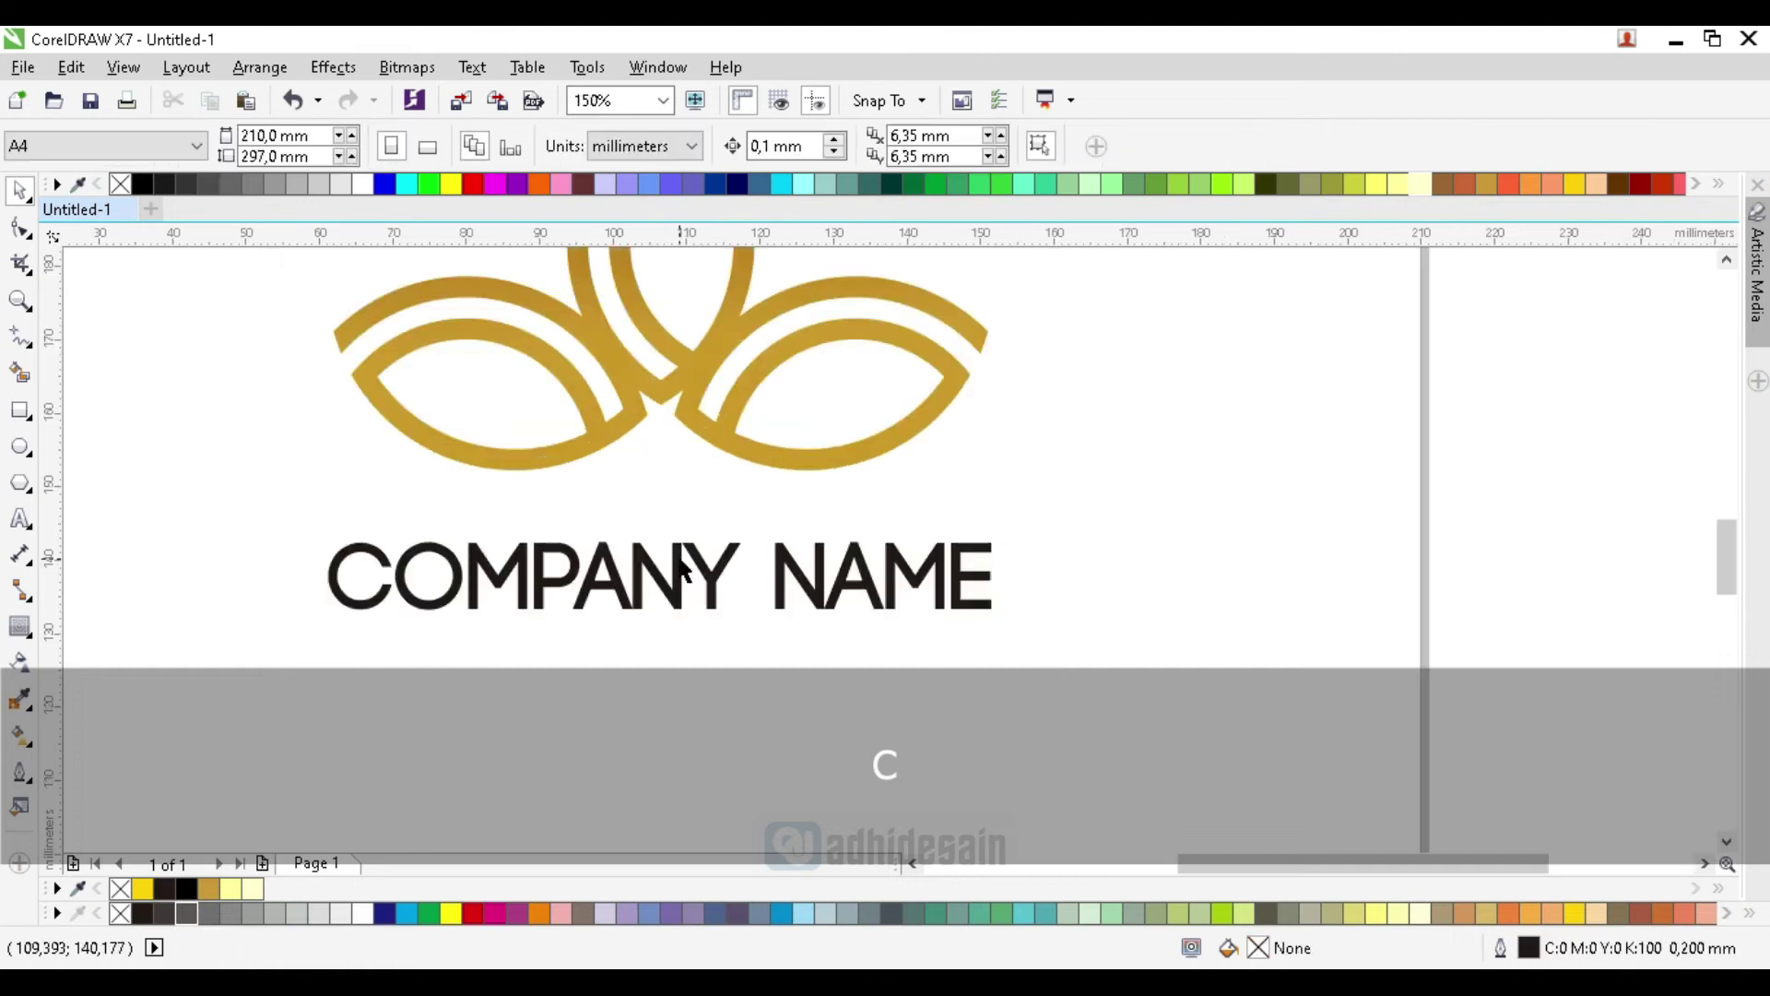
pyautogui.moveTo(324, 601); pyautogui.dragTo(326, 578)
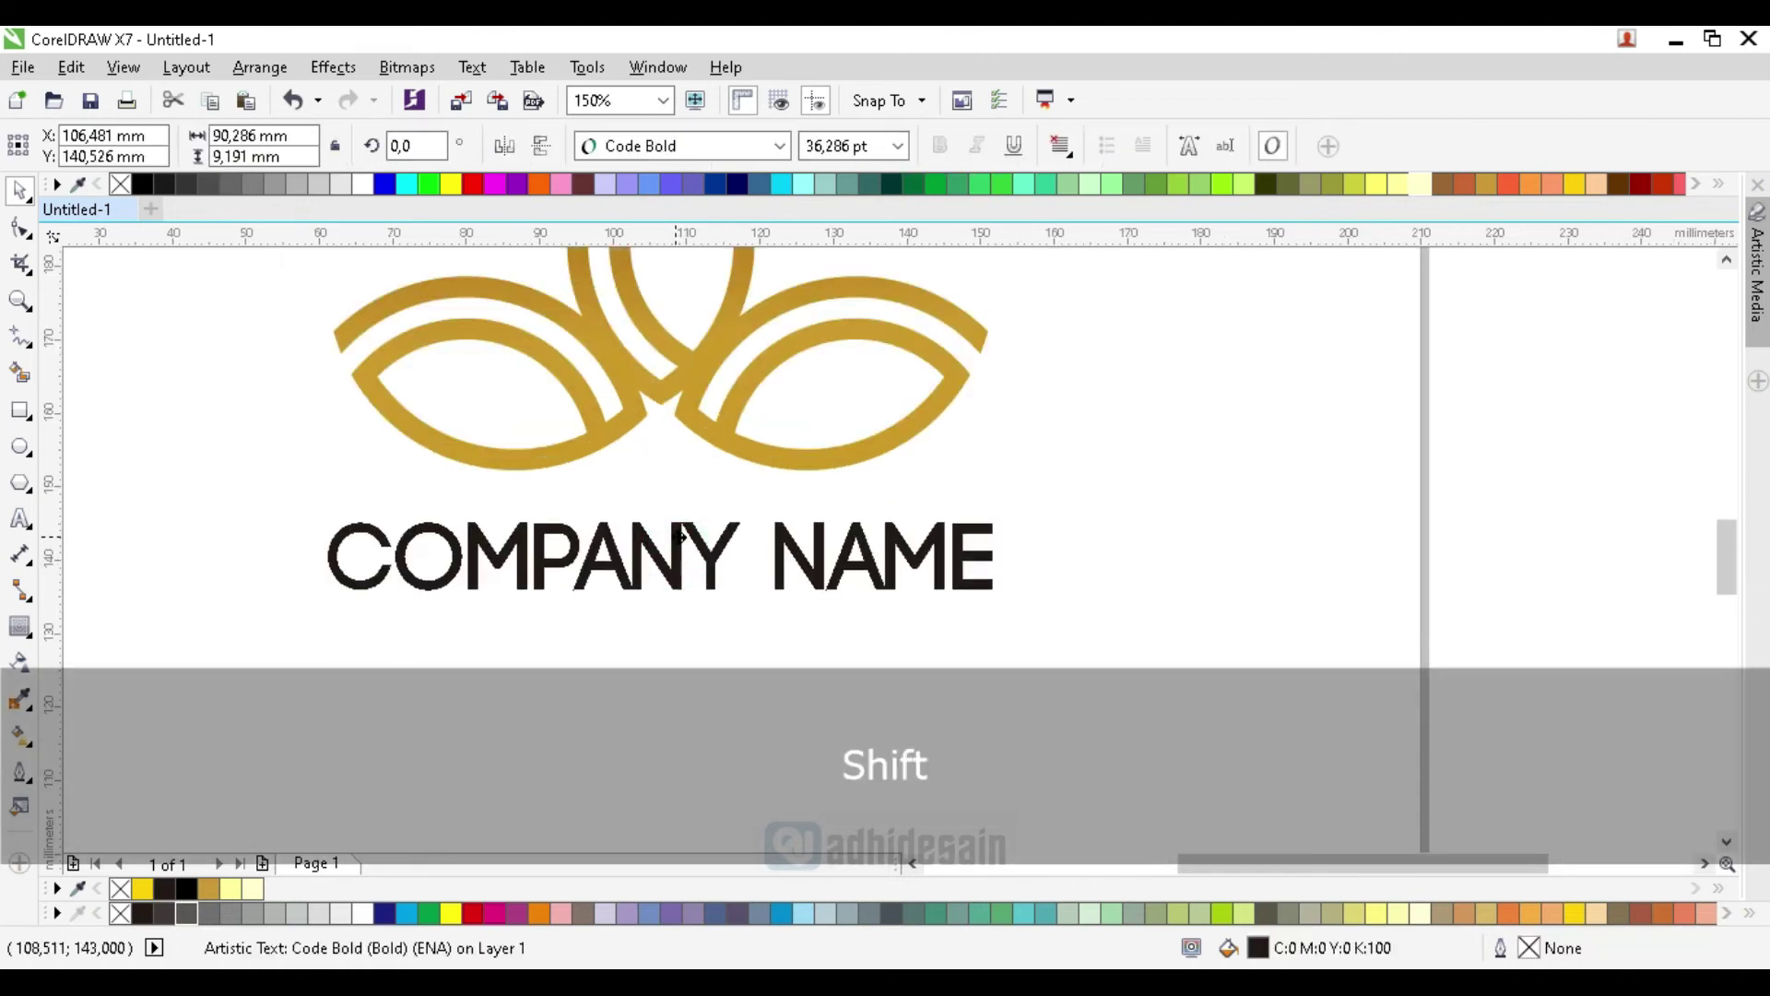
pyautogui.click(142, 184)
pyautogui.scroll(-2, 612, 516)
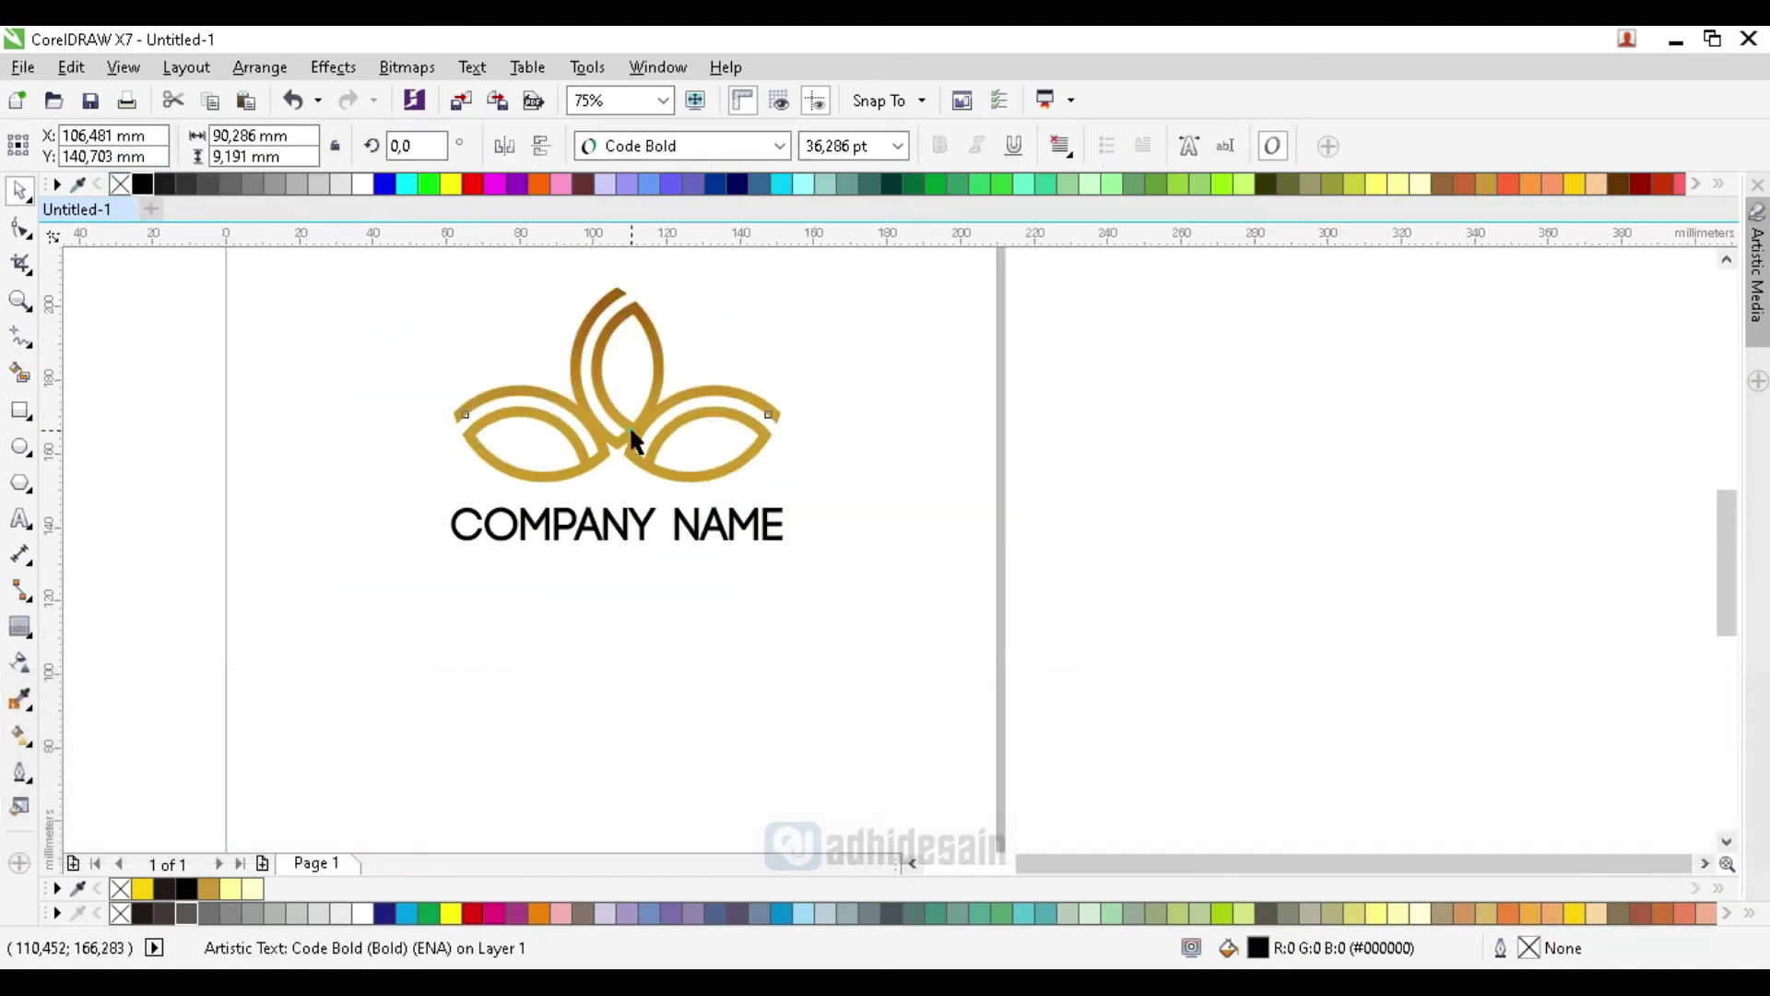
# Step: Group the overlapping leaf objects of the emblem into a single group
pyautogui.keyDown('shift'); pyautogui.click(629, 424); pyautogui.keyUp('shift')
pyautogui.hotkey('ctrl', 'g')
pyautogui.scroll(-2, 629, 425)
pyautogui.moveTo(456, 273); pyautogui.dragTo(789, 482)
pyautogui.hotkey('ctrl', 'g')
pyautogui.scroll(2, 623, 418)
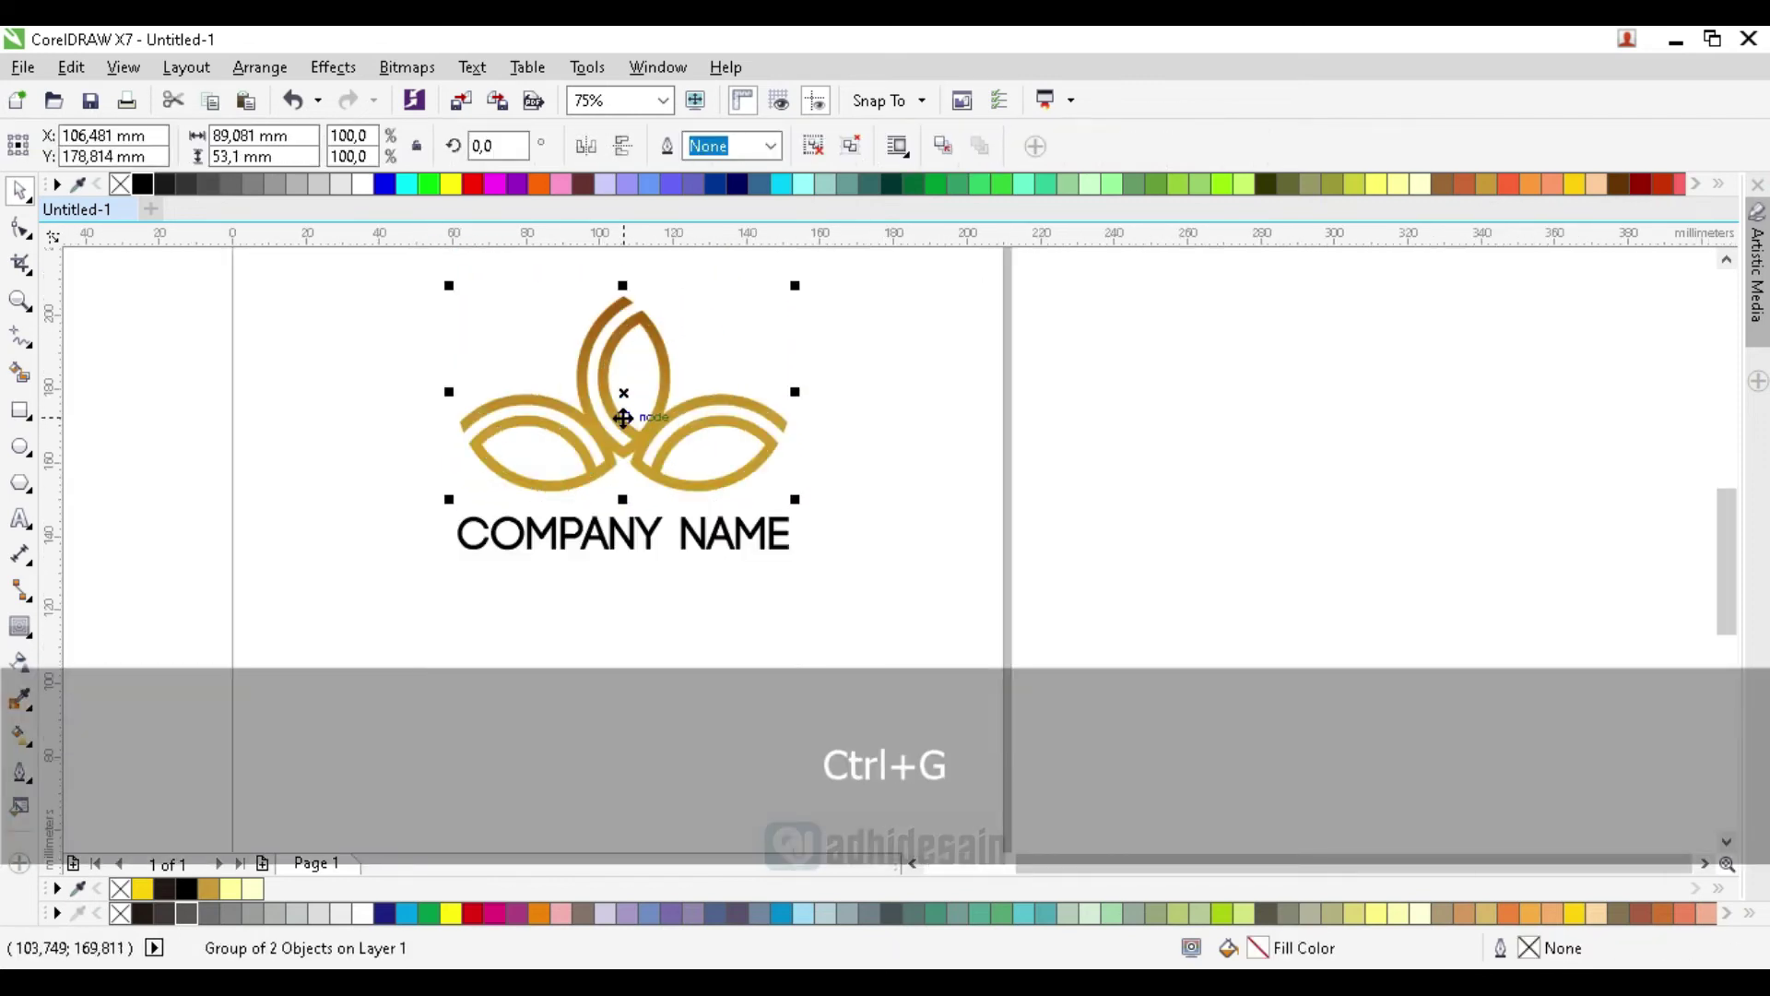
# Step: Scale the leaf emblem down proportionally so it is narrower than the company name, and centre it horizontally over the text
pyautogui.scroll(2, 623, 418)
pyautogui.moveTo(922, 591); pyautogui.dragTo(861, 566)
pyautogui.keyDown('shift'); pyautogui.click(710, 642); pyautogui.keyUp('shift')
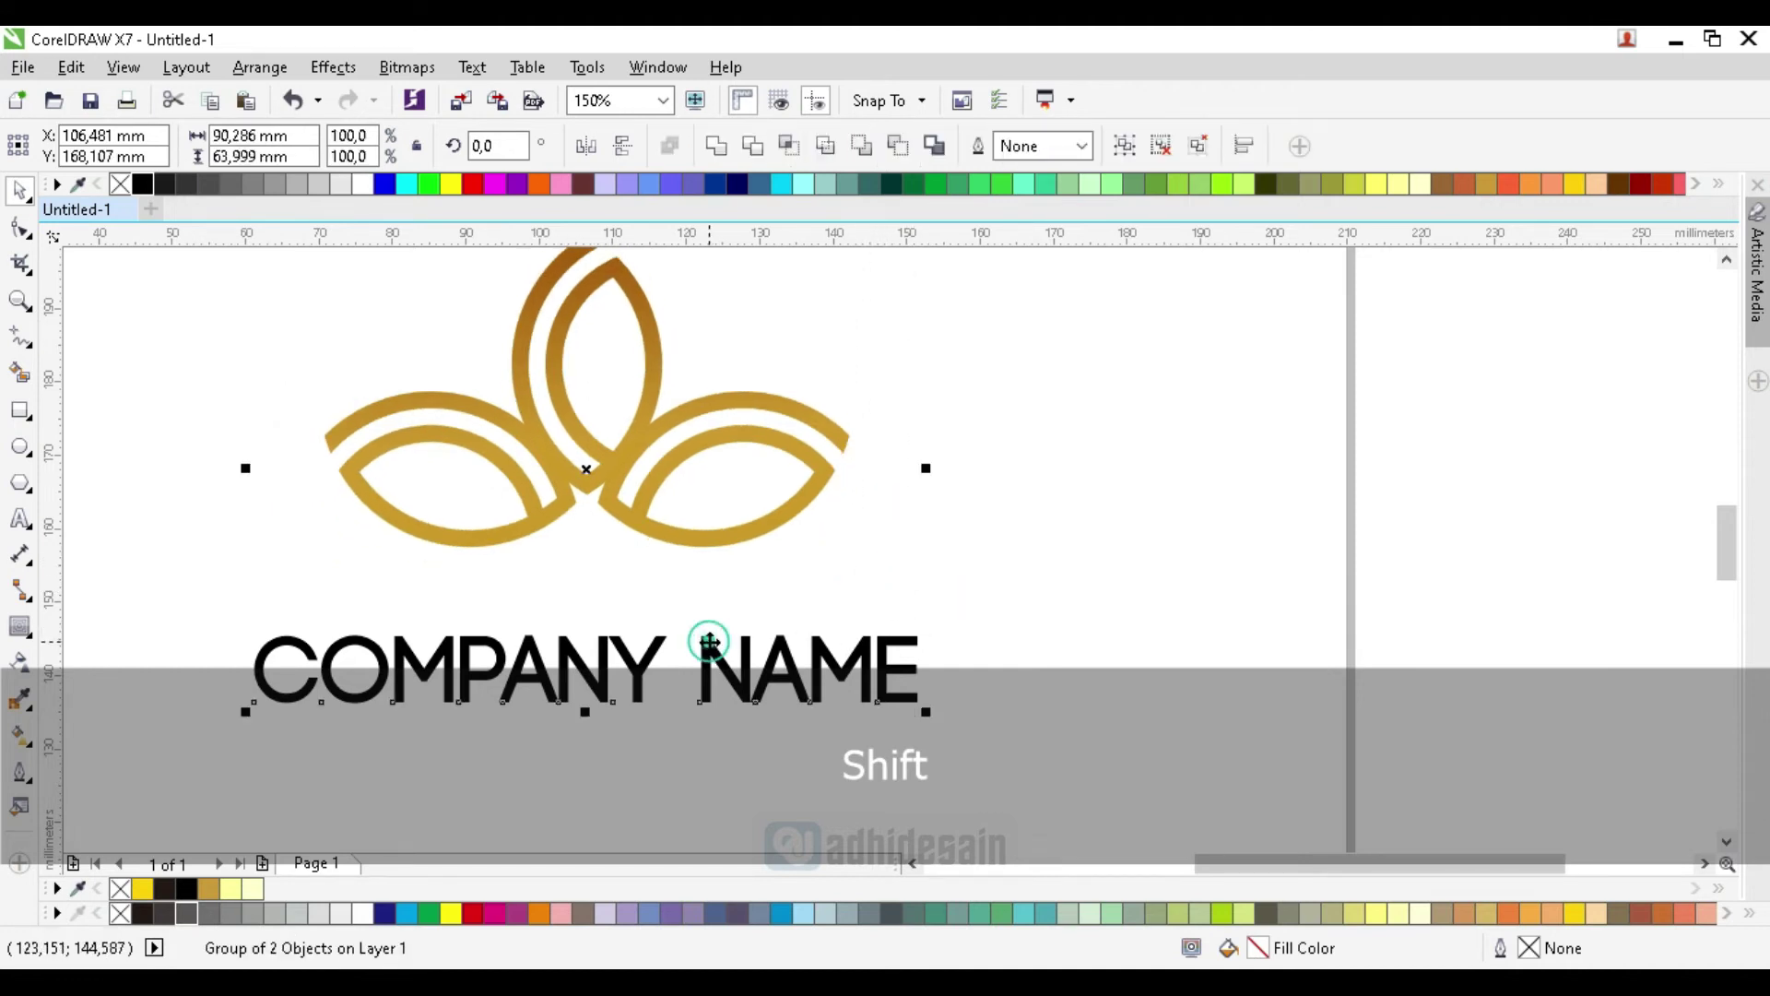
pyautogui.click(1145, 542)
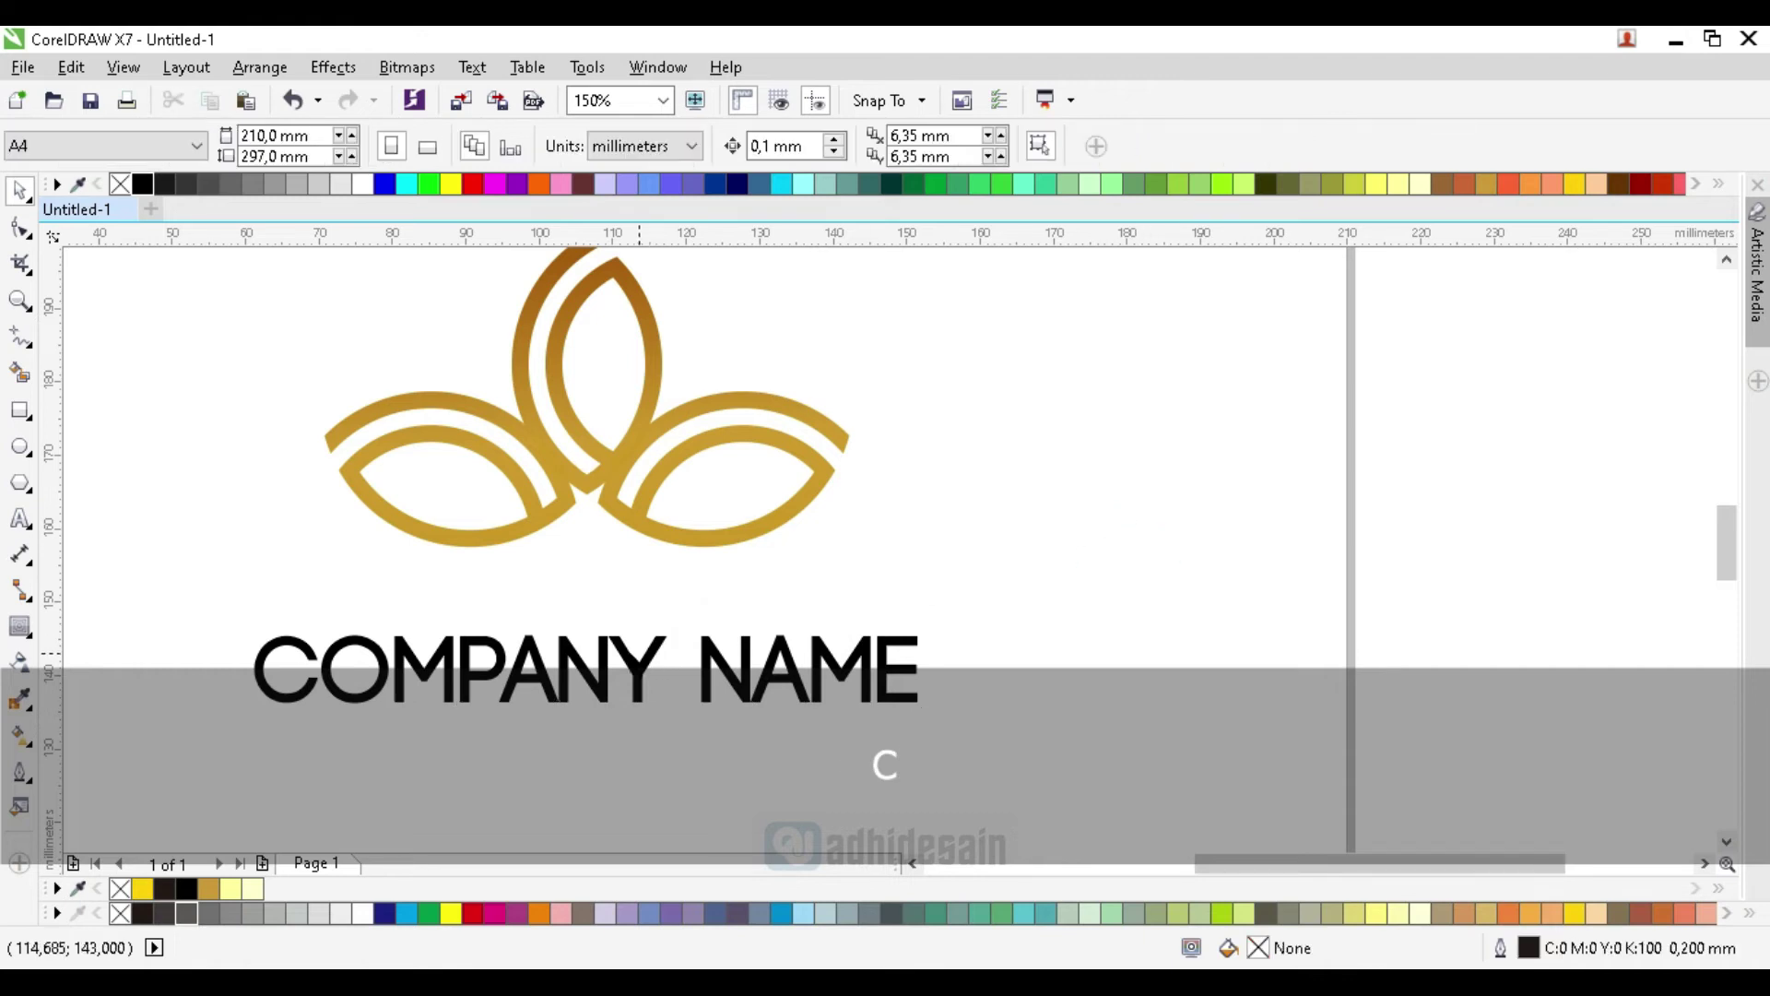
# Step: Move the company name text up close beneath the leaves and place a copy of it directly below
pyautogui.moveTo(610, 663); pyautogui.dragTo(606, 592)
pyautogui.moveTo(608, 590); pyautogui.dragTo(608, 592)
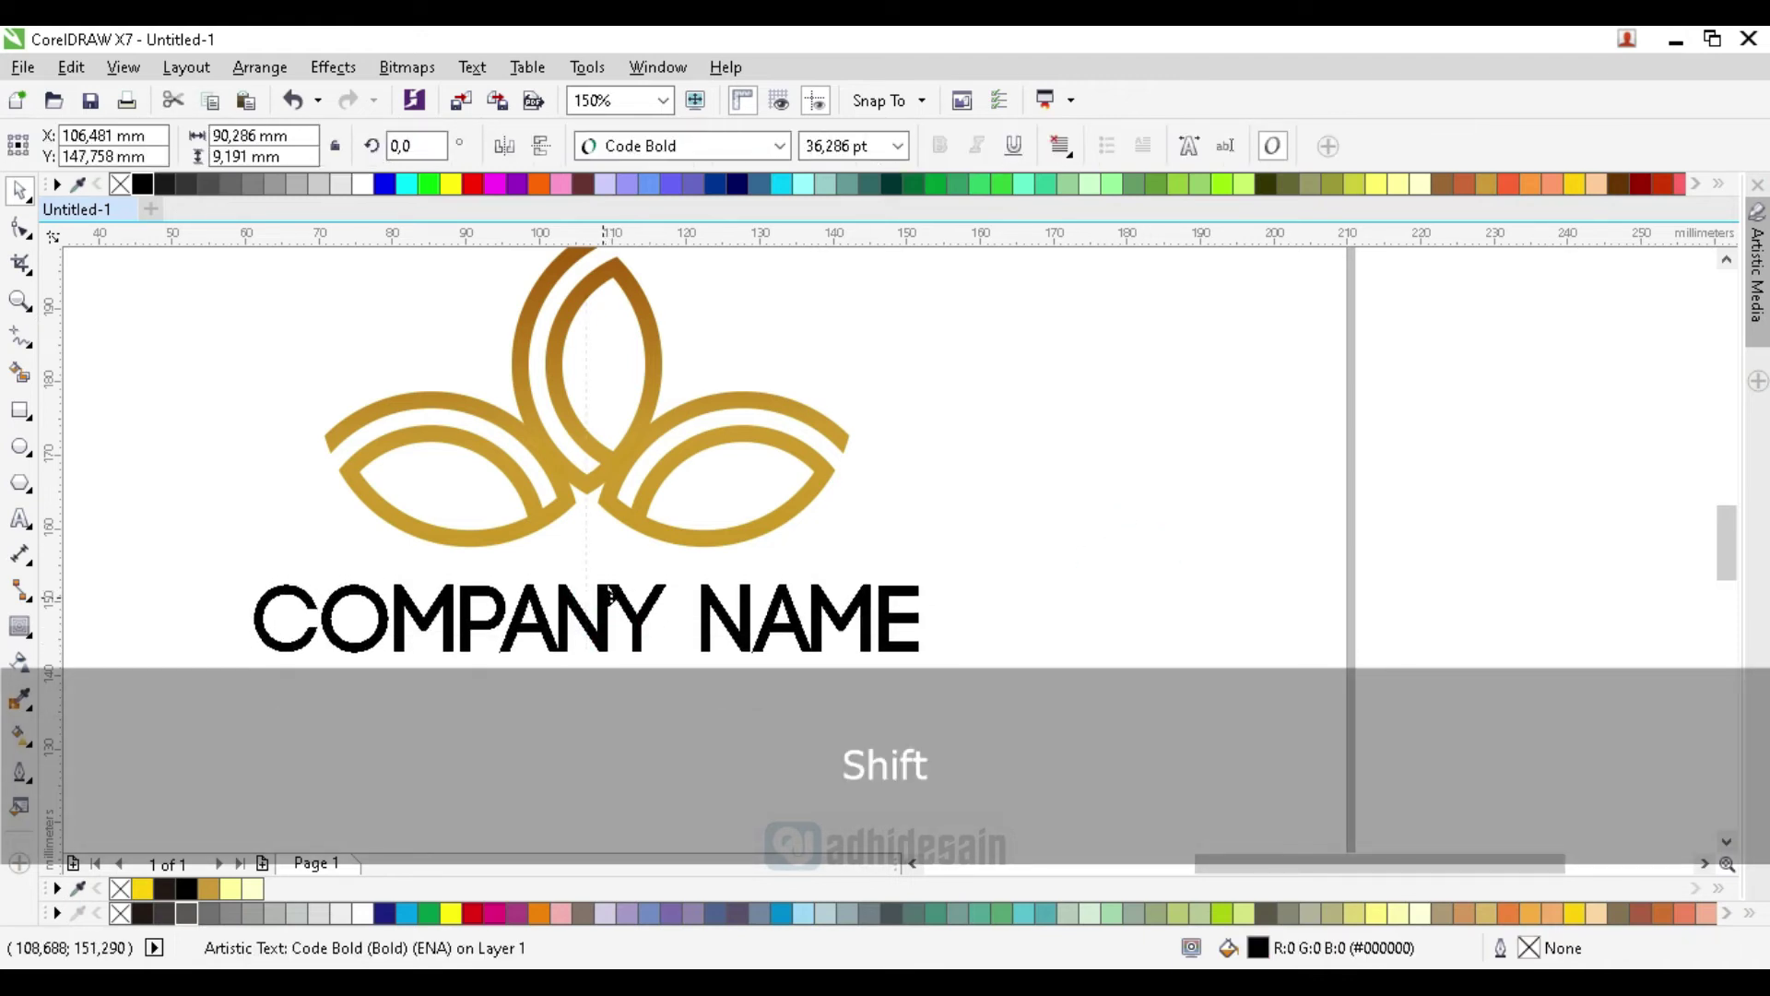
pyautogui.scroll(-4, 608, 592)
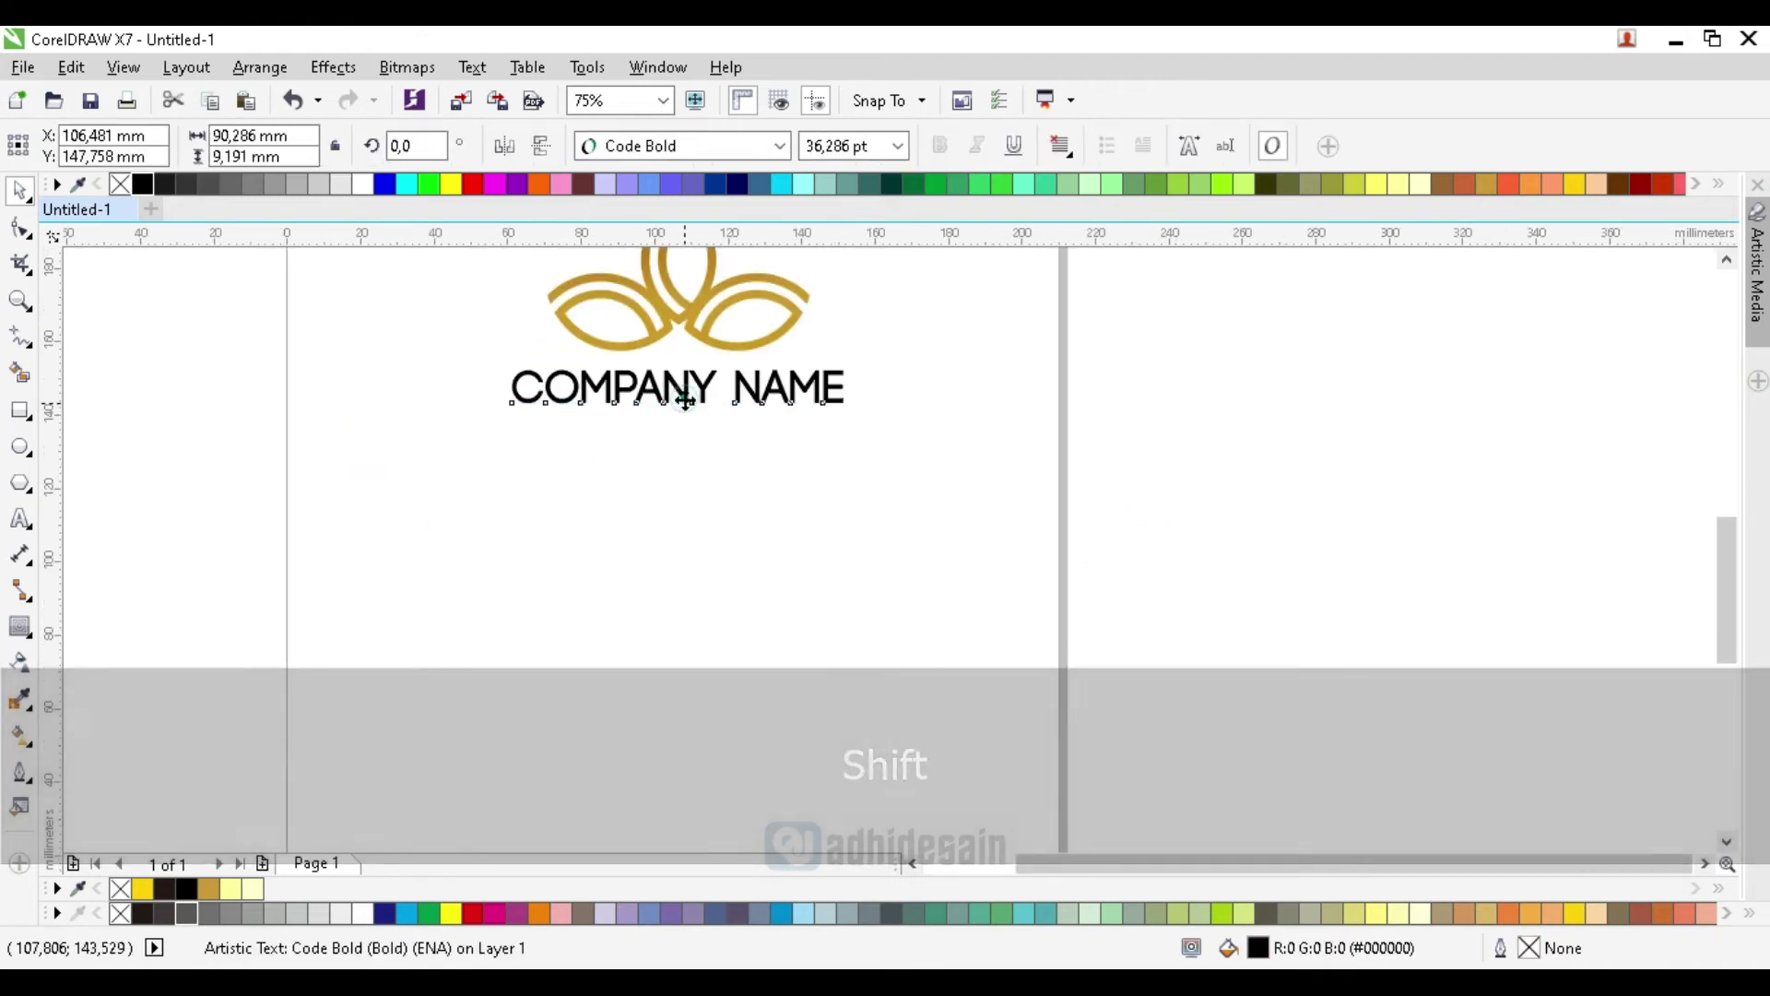
pyautogui.moveTo(687, 392); pyautogui.dragTo(684, 431)
pyautogui.scroll(2, 684, 432)
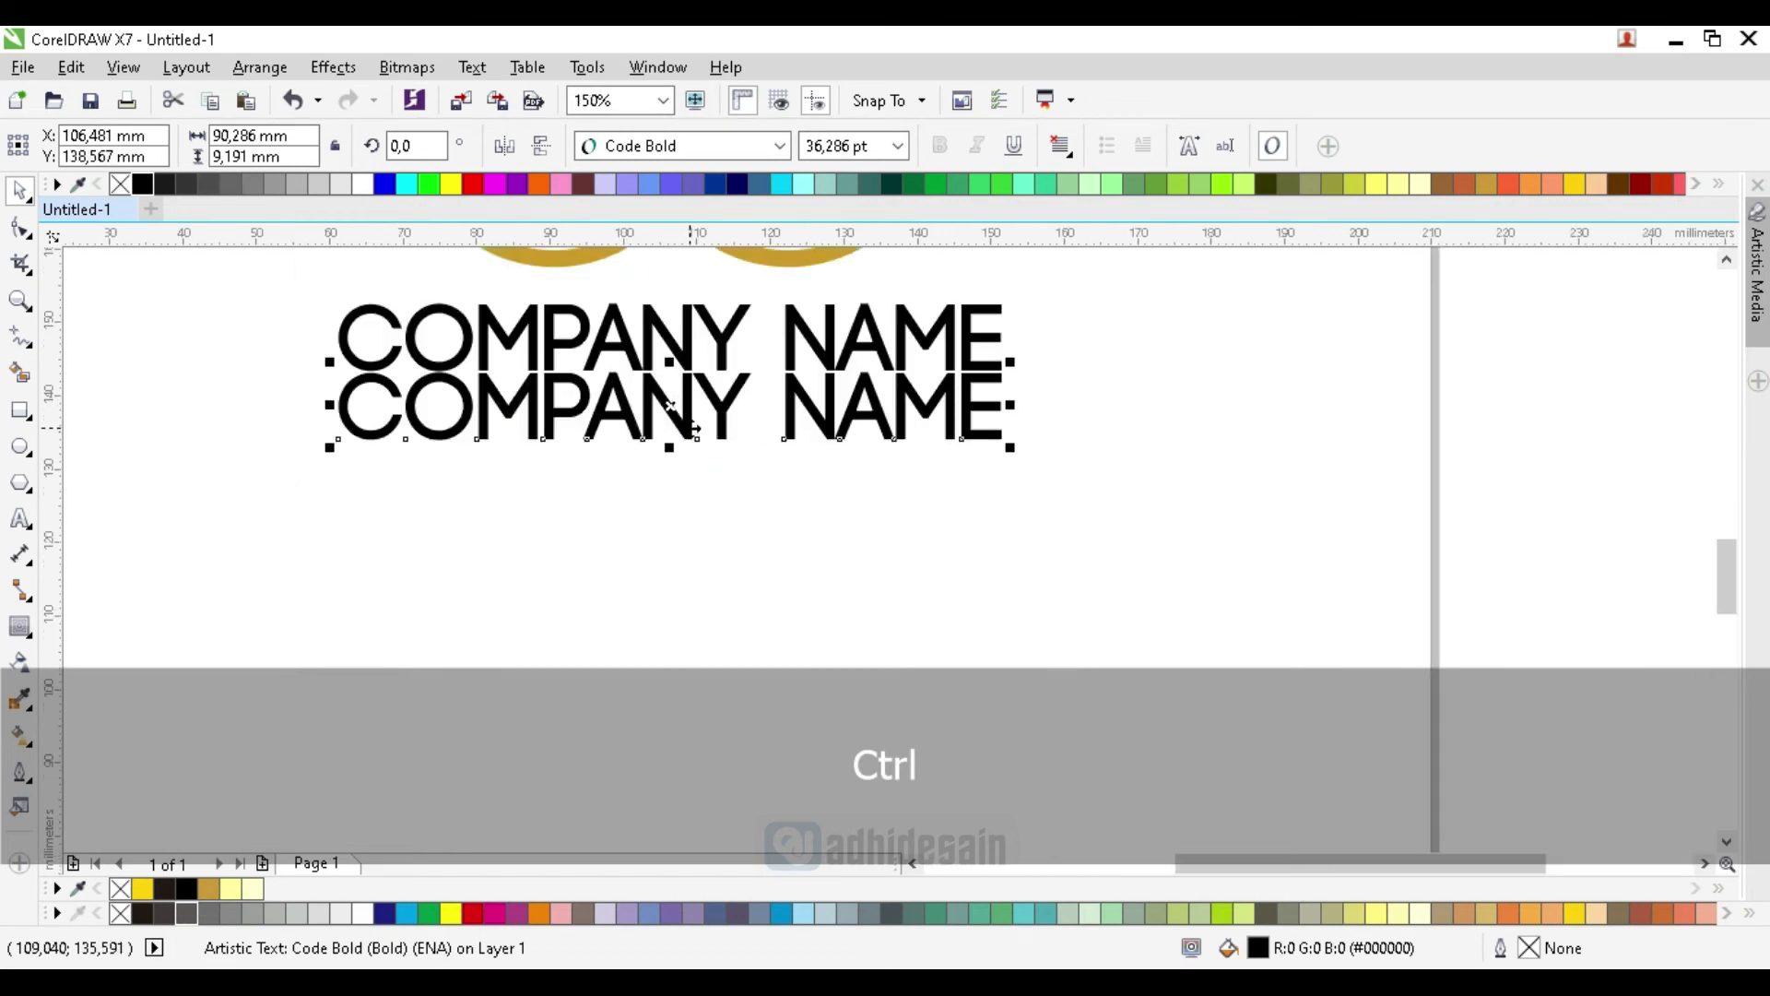
# Step: Replace the wording of the lower text copy with "TAGLINE HERE"
pyautogui.doubleClick(687, 436)
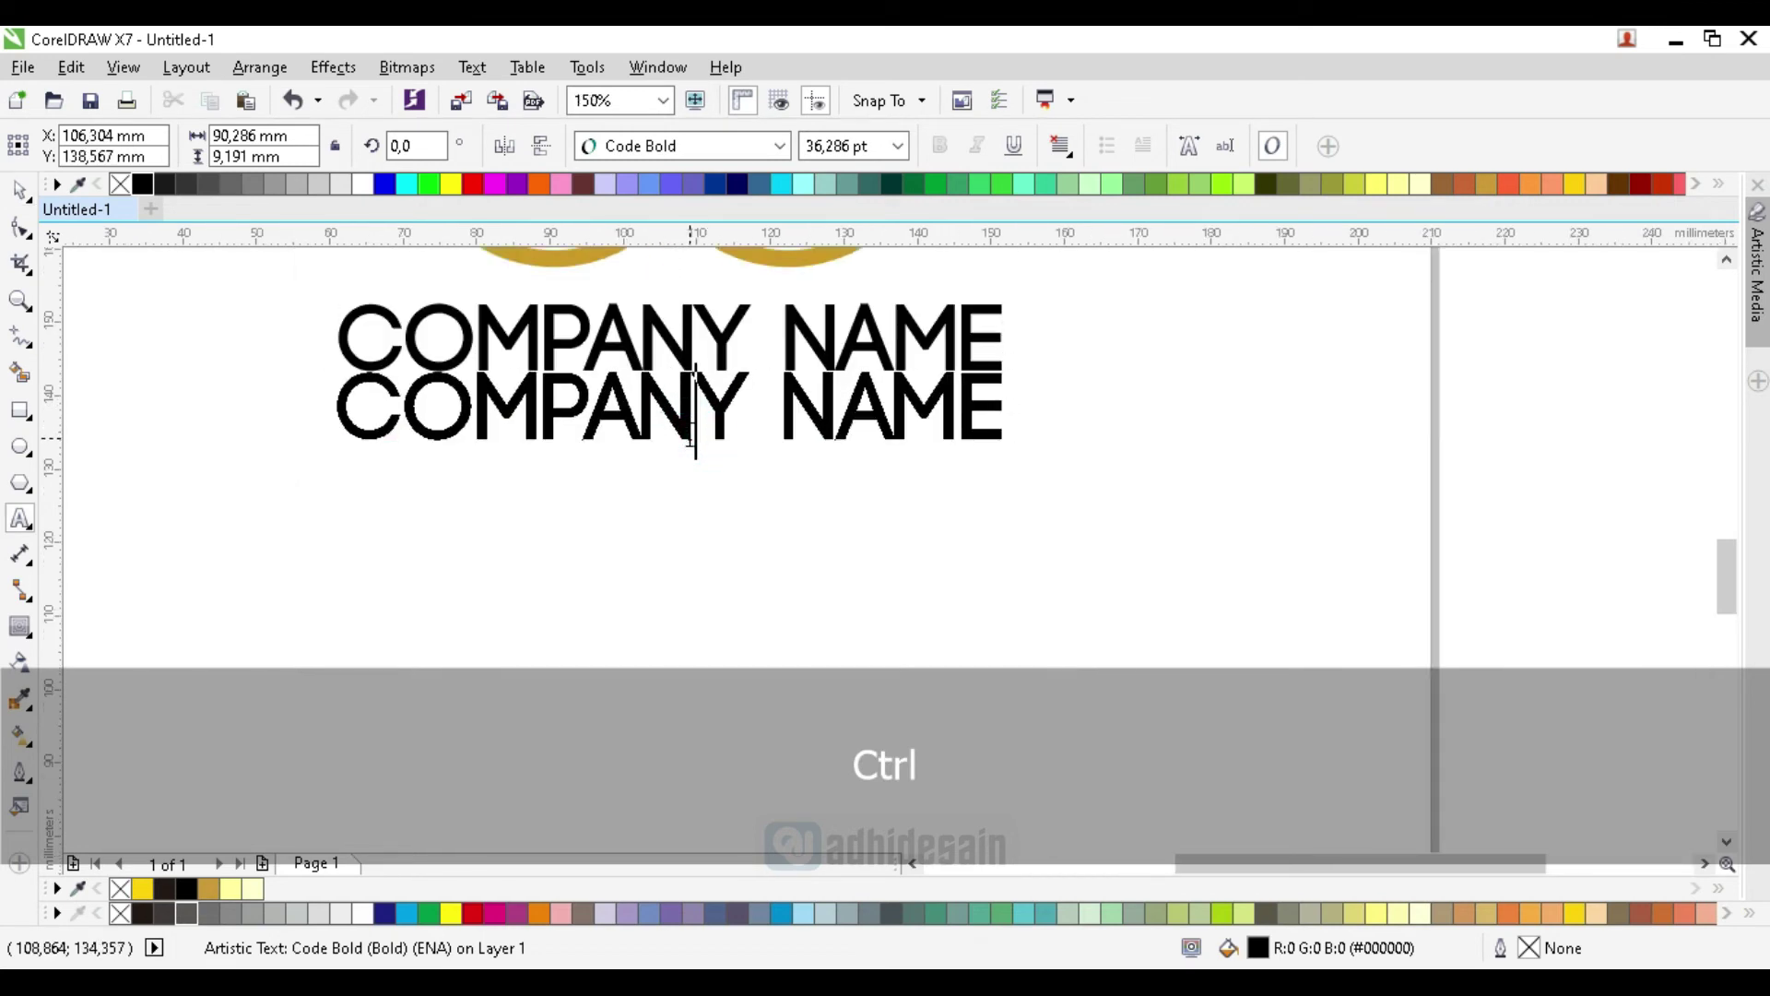
pyautogui.hotkey('ctrl', 'a')
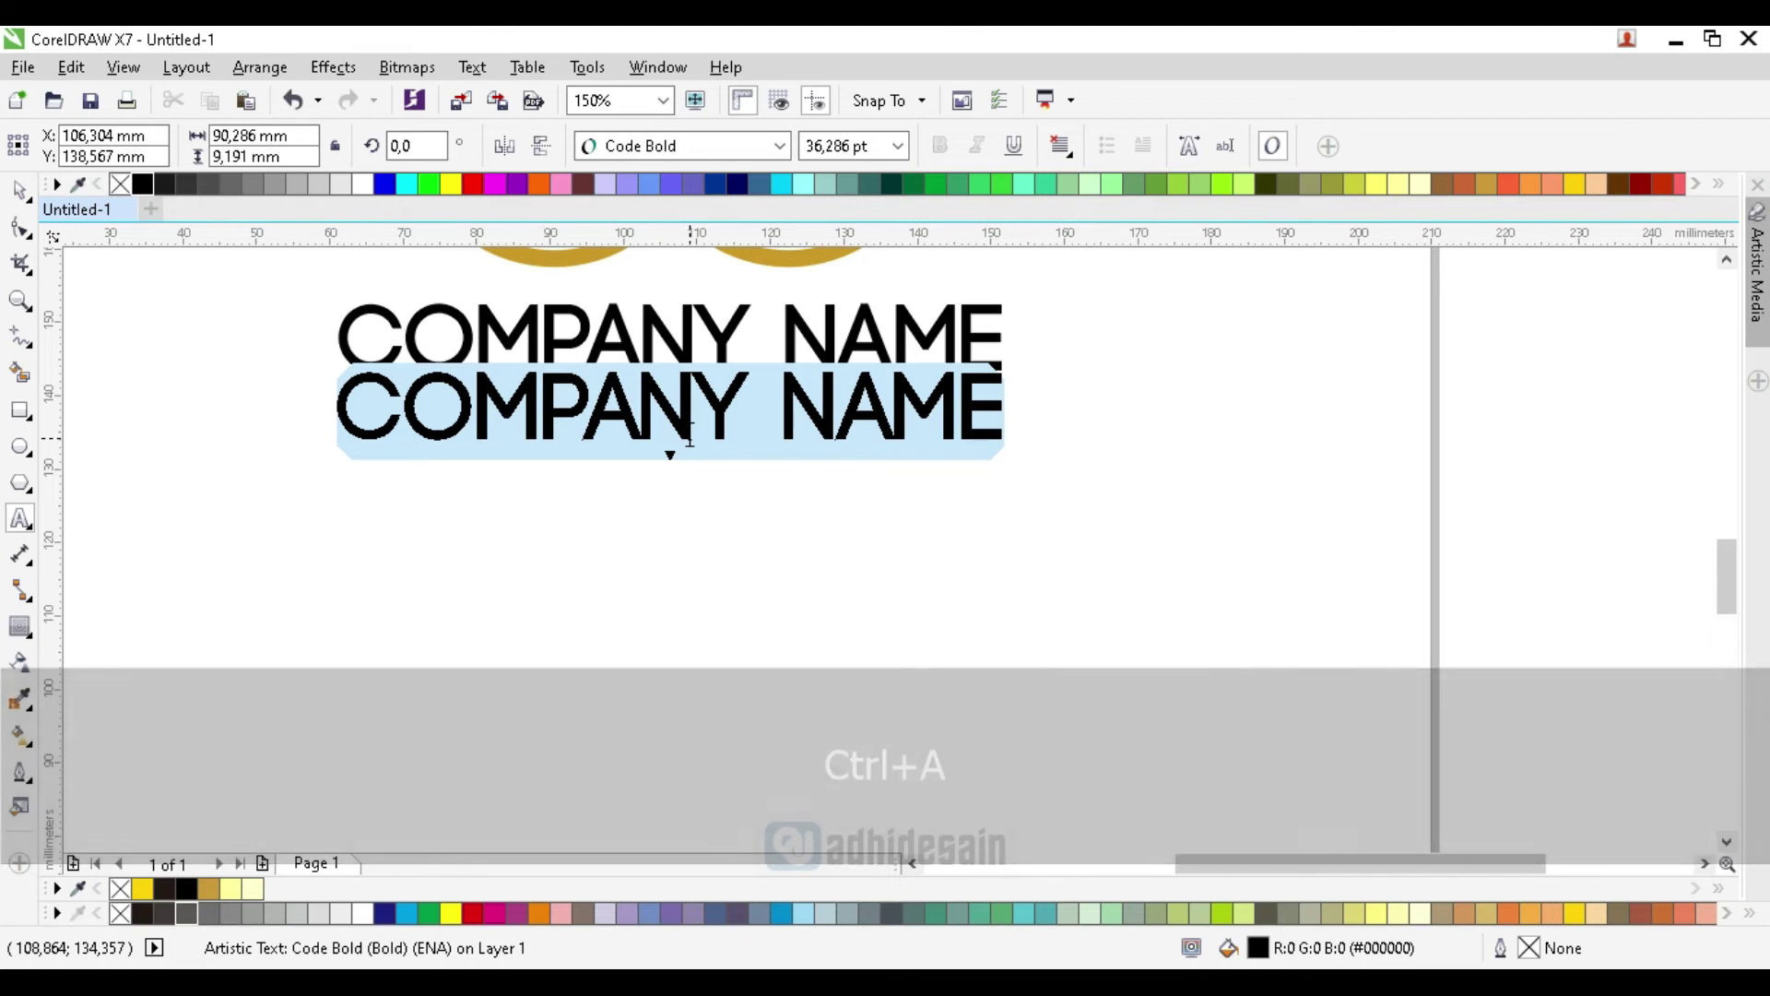
pyautogui.write('YOUR')
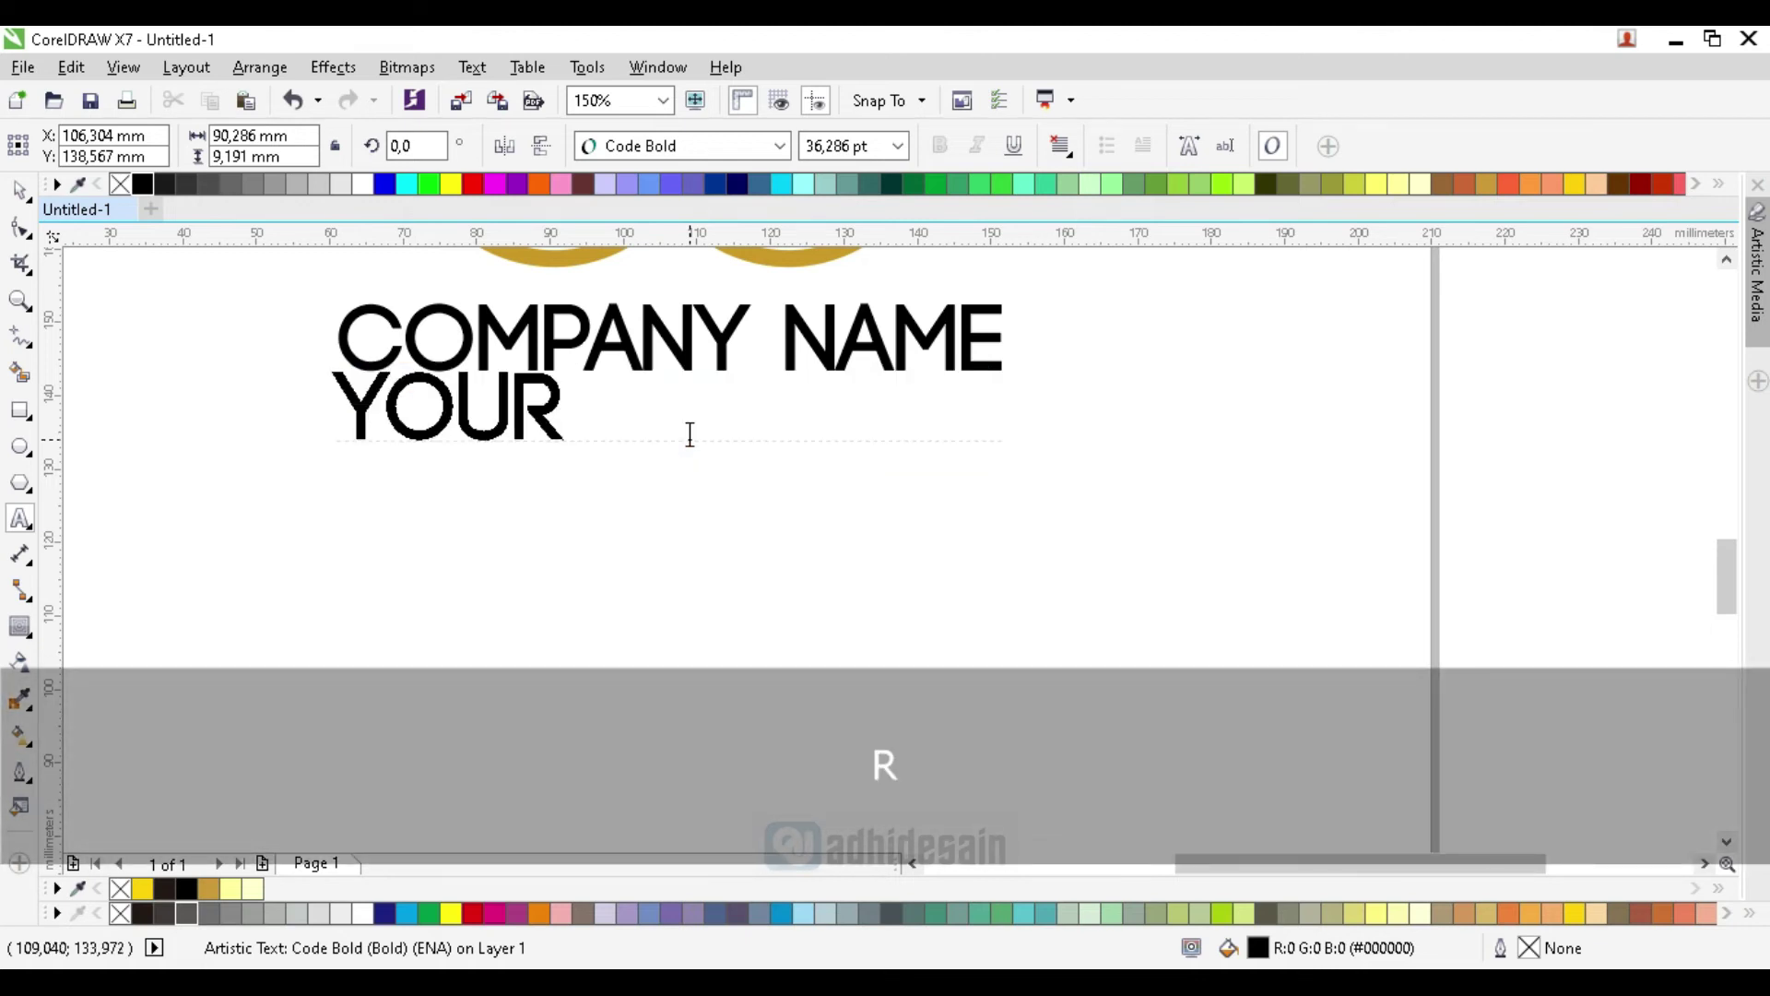
pyautogui.press('BackSpace')
pyautogui.press('BackSpace')
pyautogui.press('BackSpace')
pyautogui.press('BackSpace')
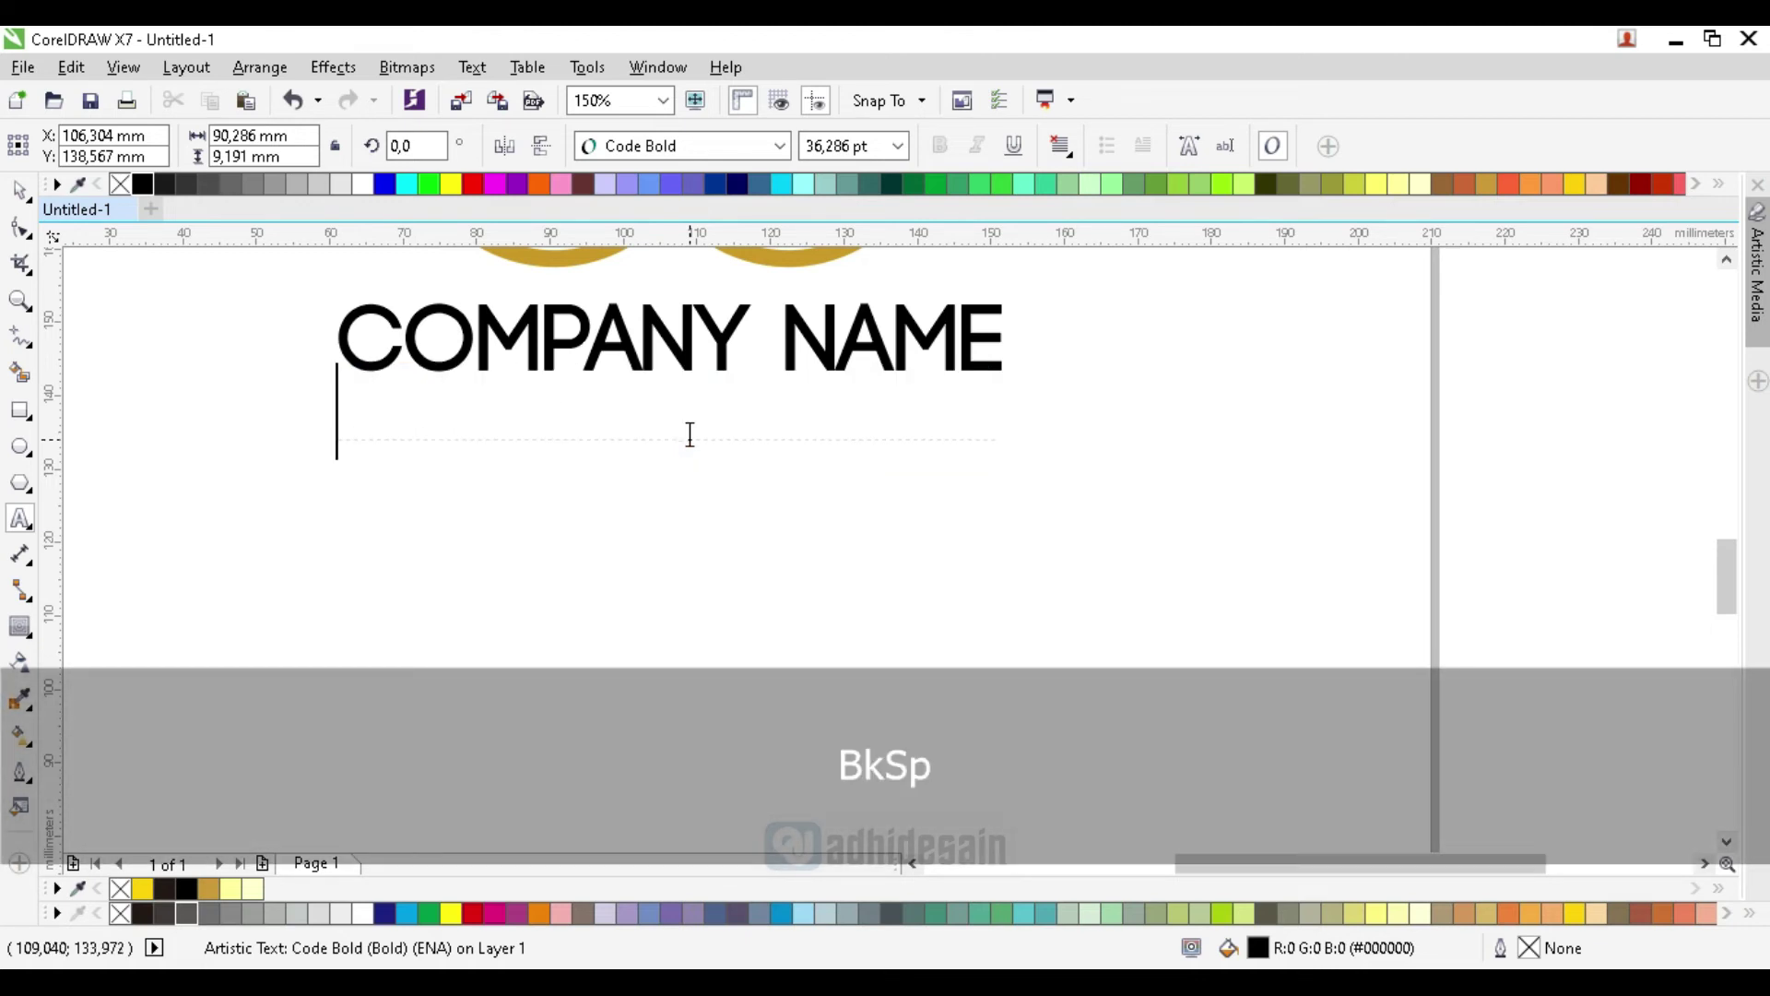
pyautogui.write('TAGL')
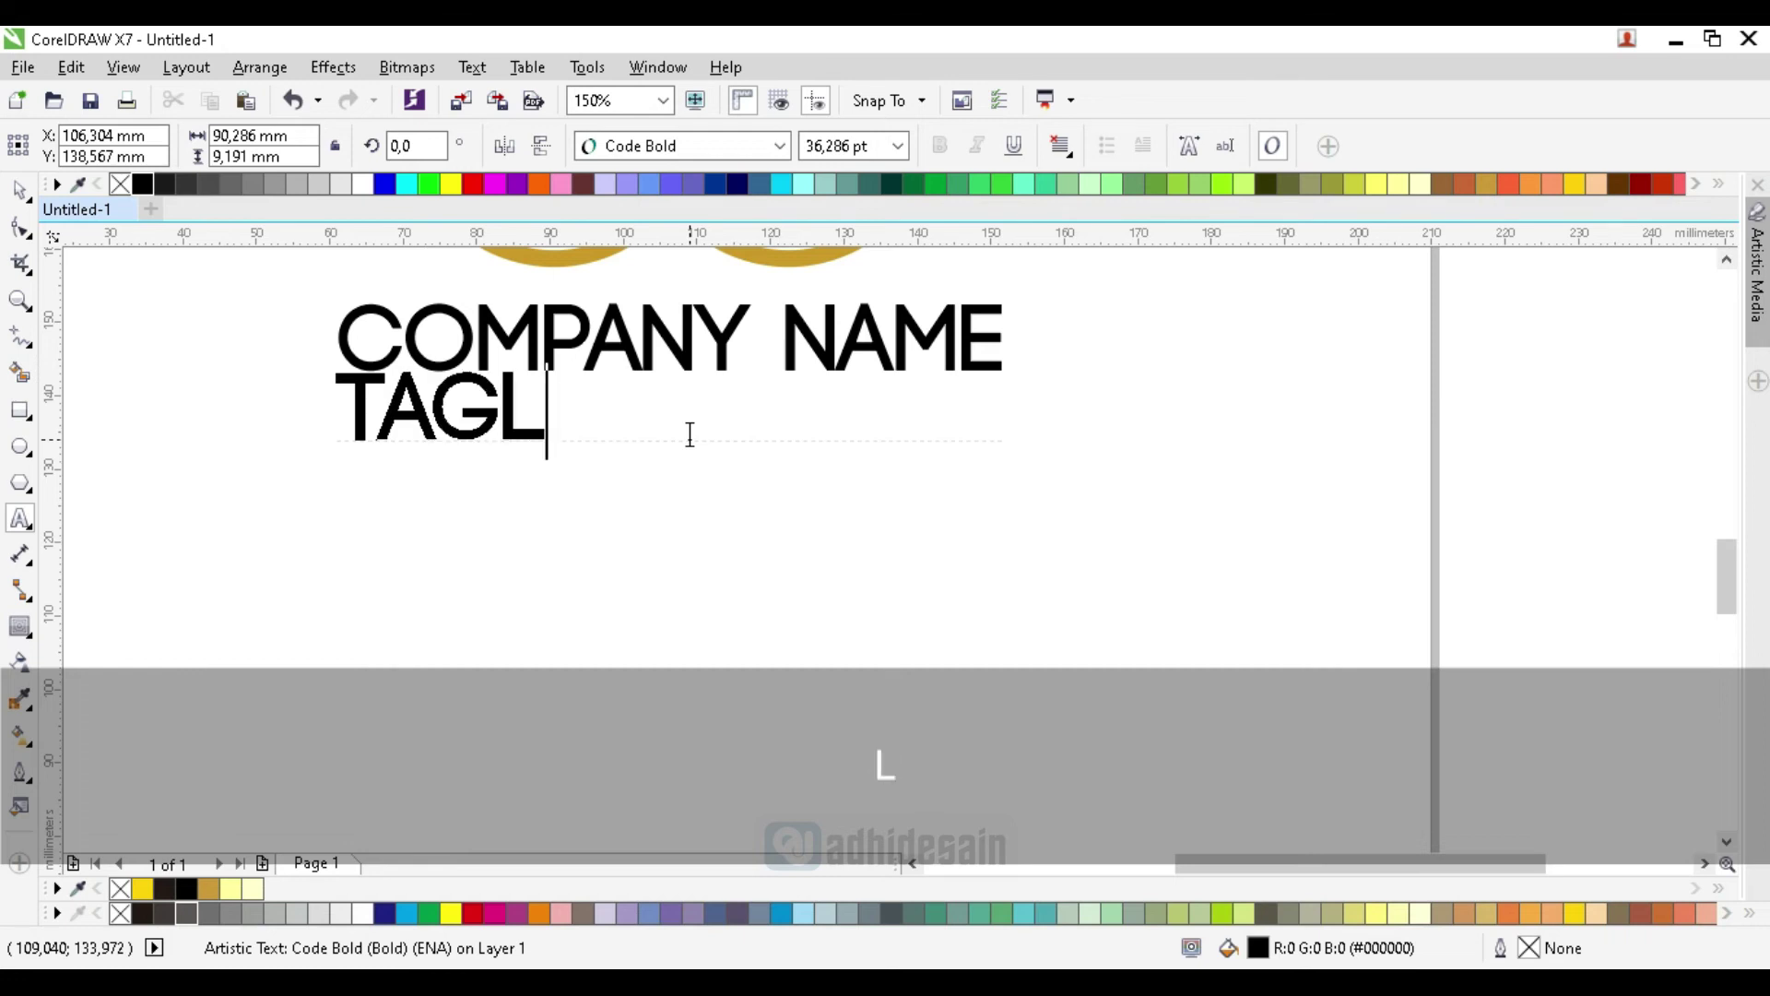
pyautogui.write('INE HERE')
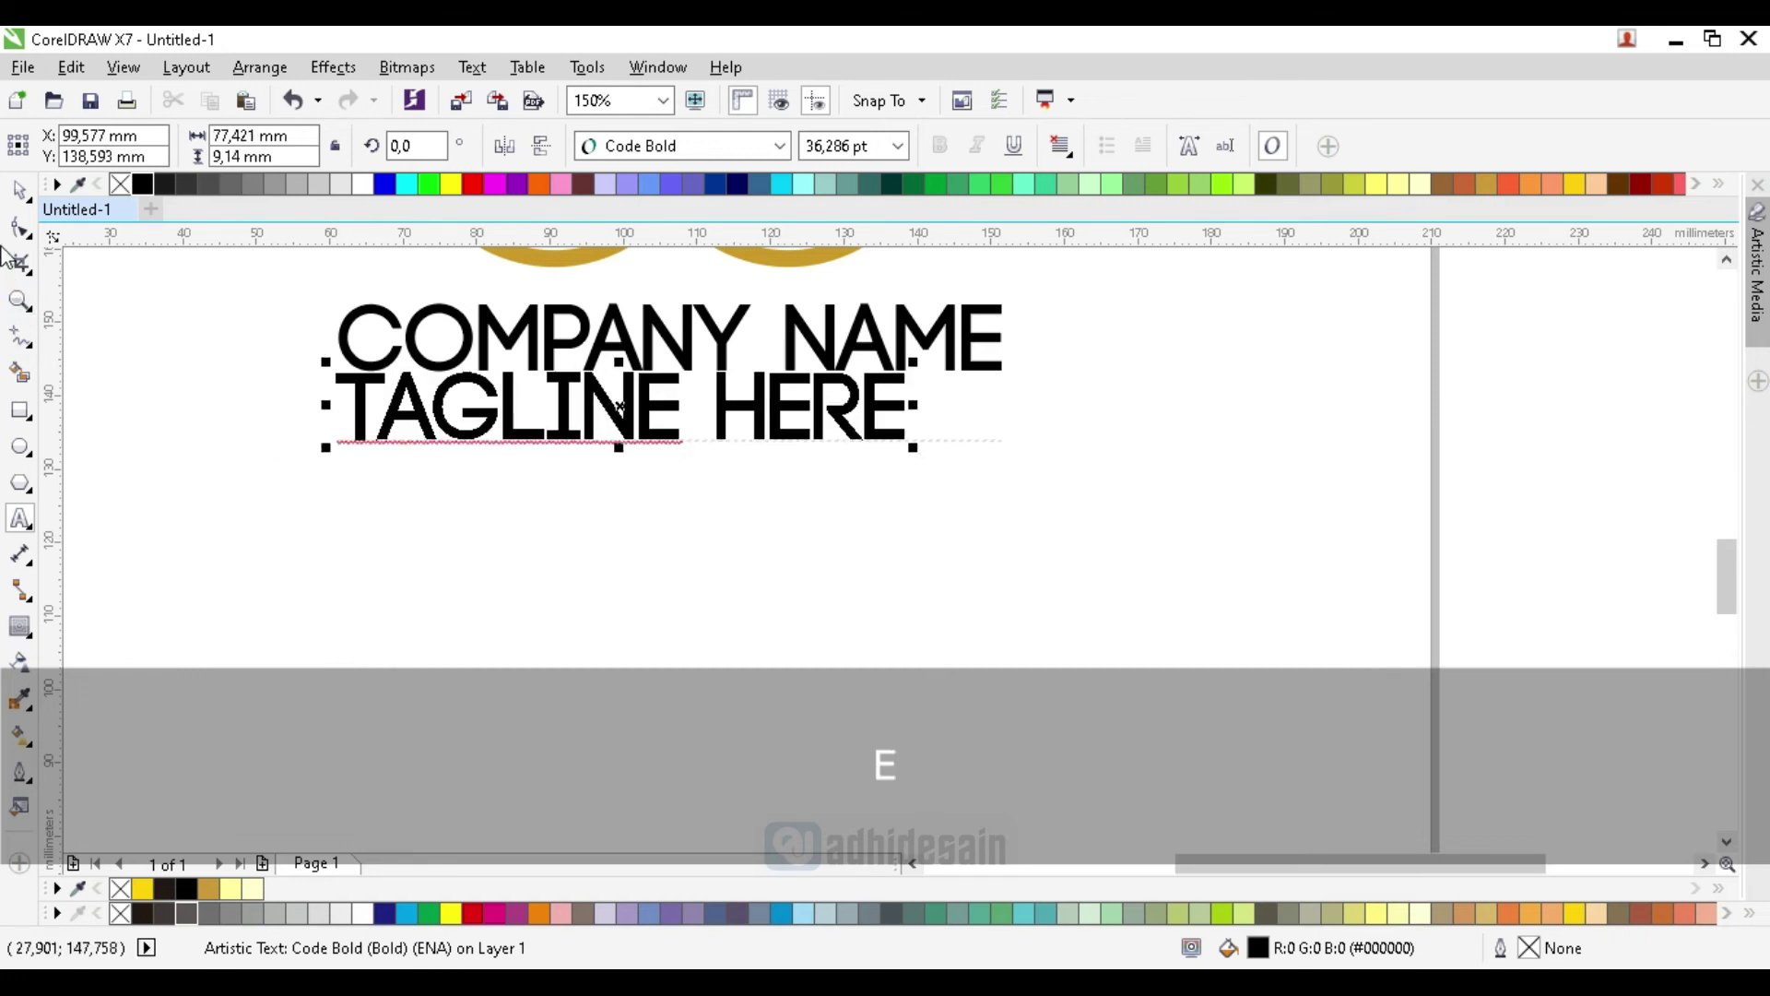
# Step: Set the tagline text to the Code Light font at 16 pt
pyautogui.click(18, 190)
pyautogui.click(779, 146)
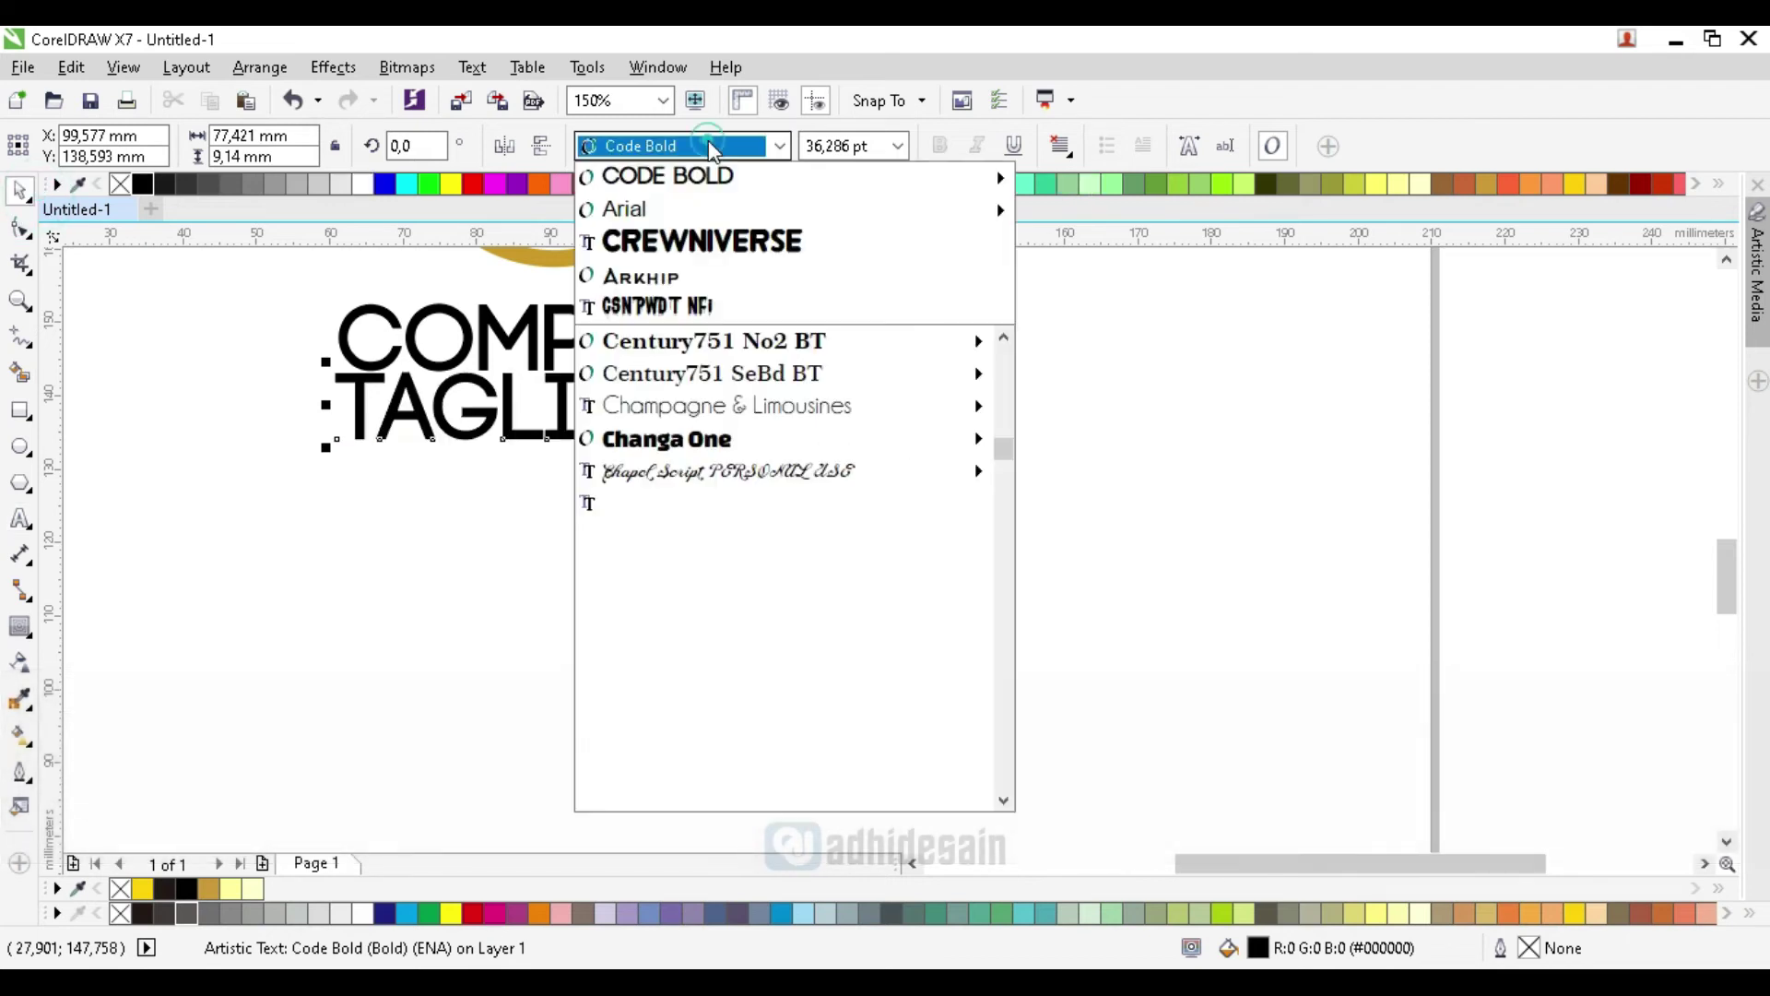
pyautogui.moveTo(875, 175)
pyautogui.click(1048, 177)
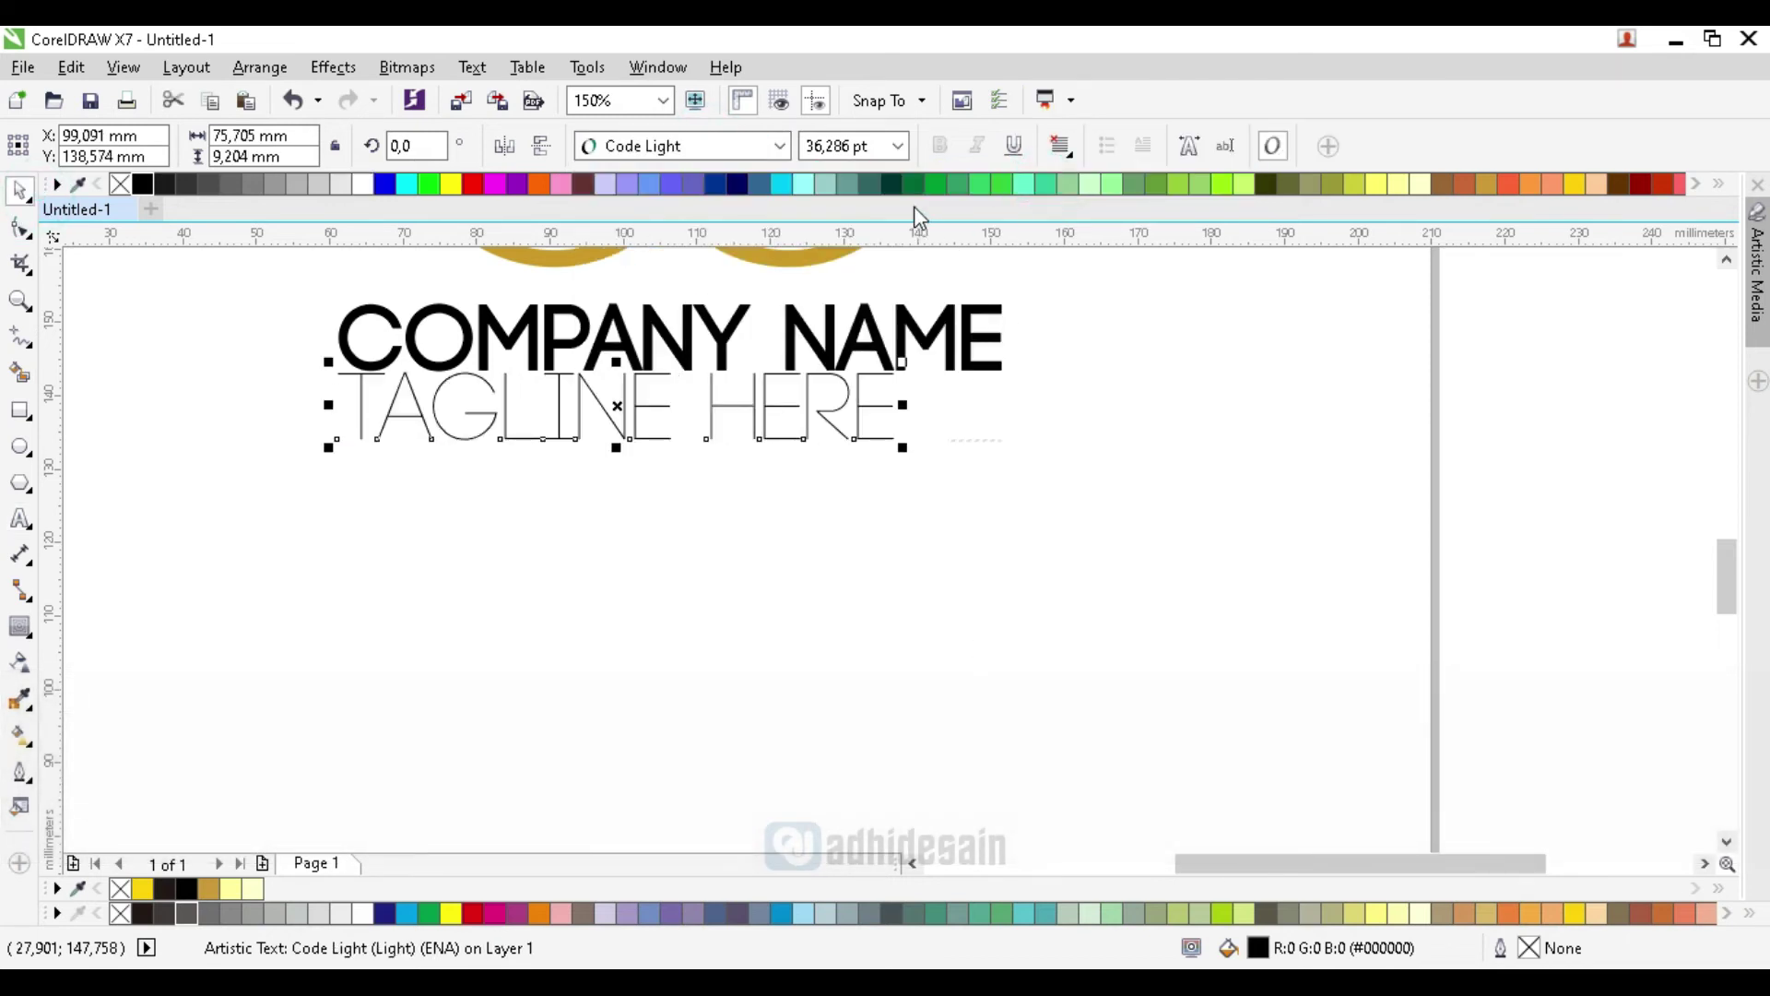
pyautogui.click(898, 146)
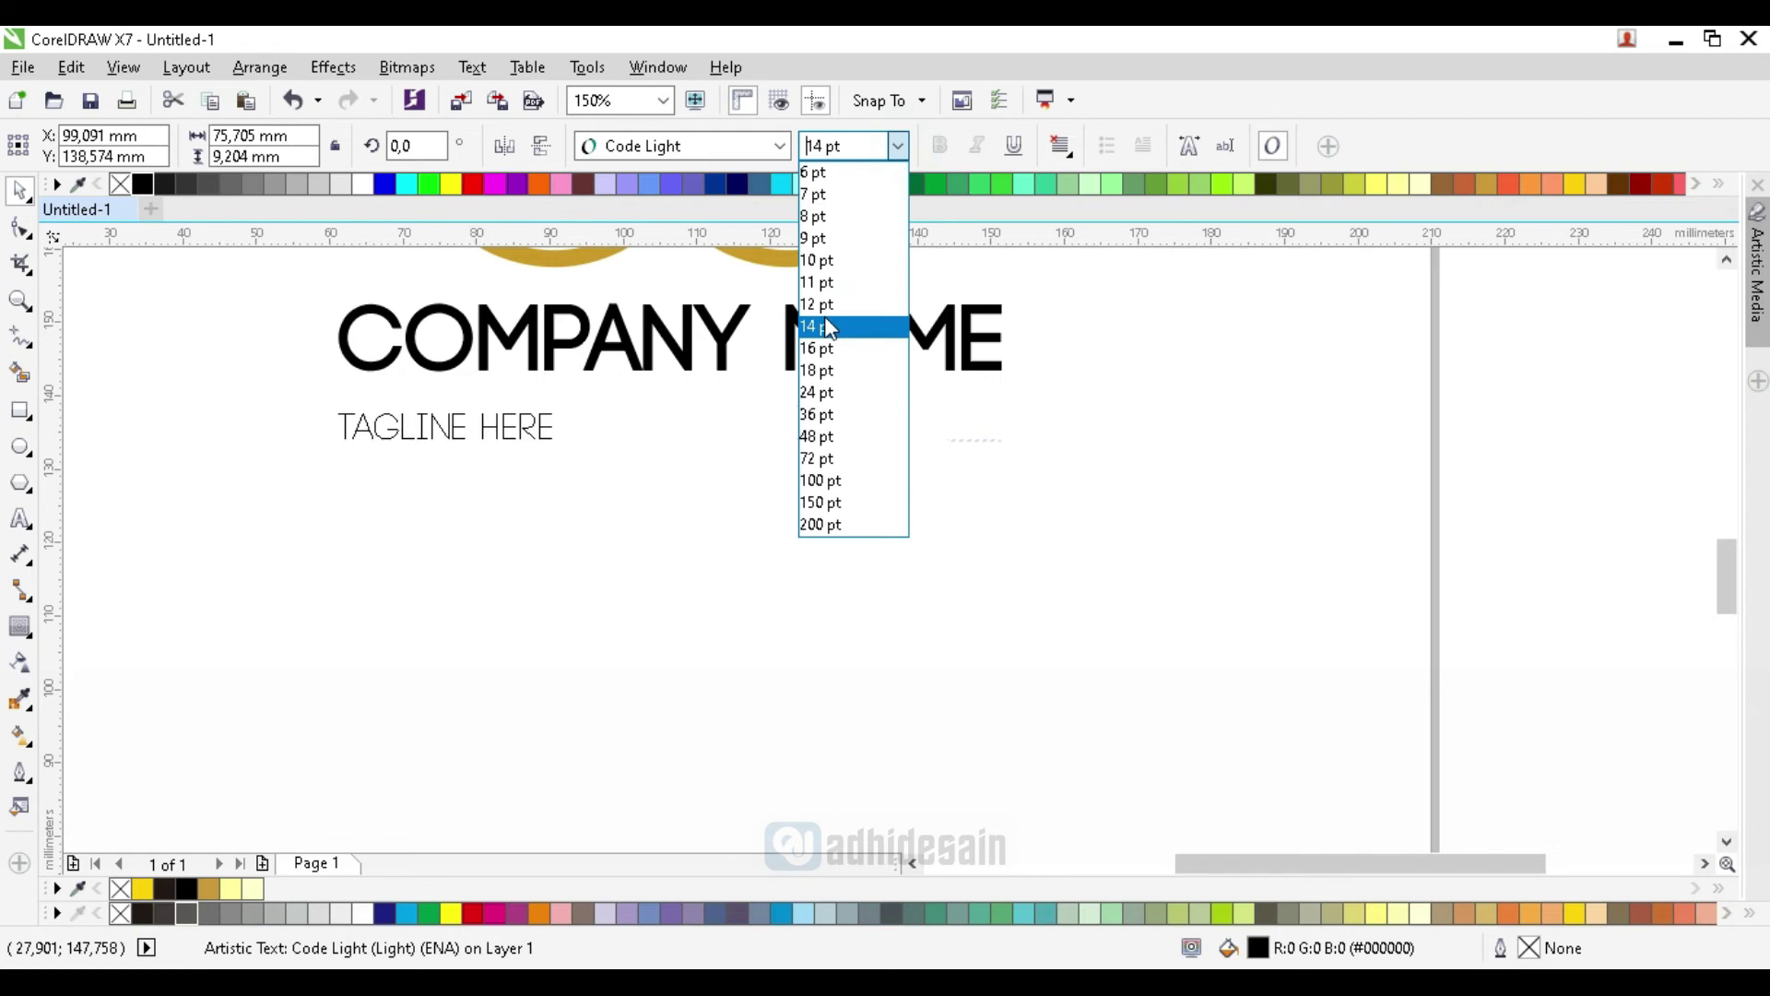
pyautogui.click(811, 349)
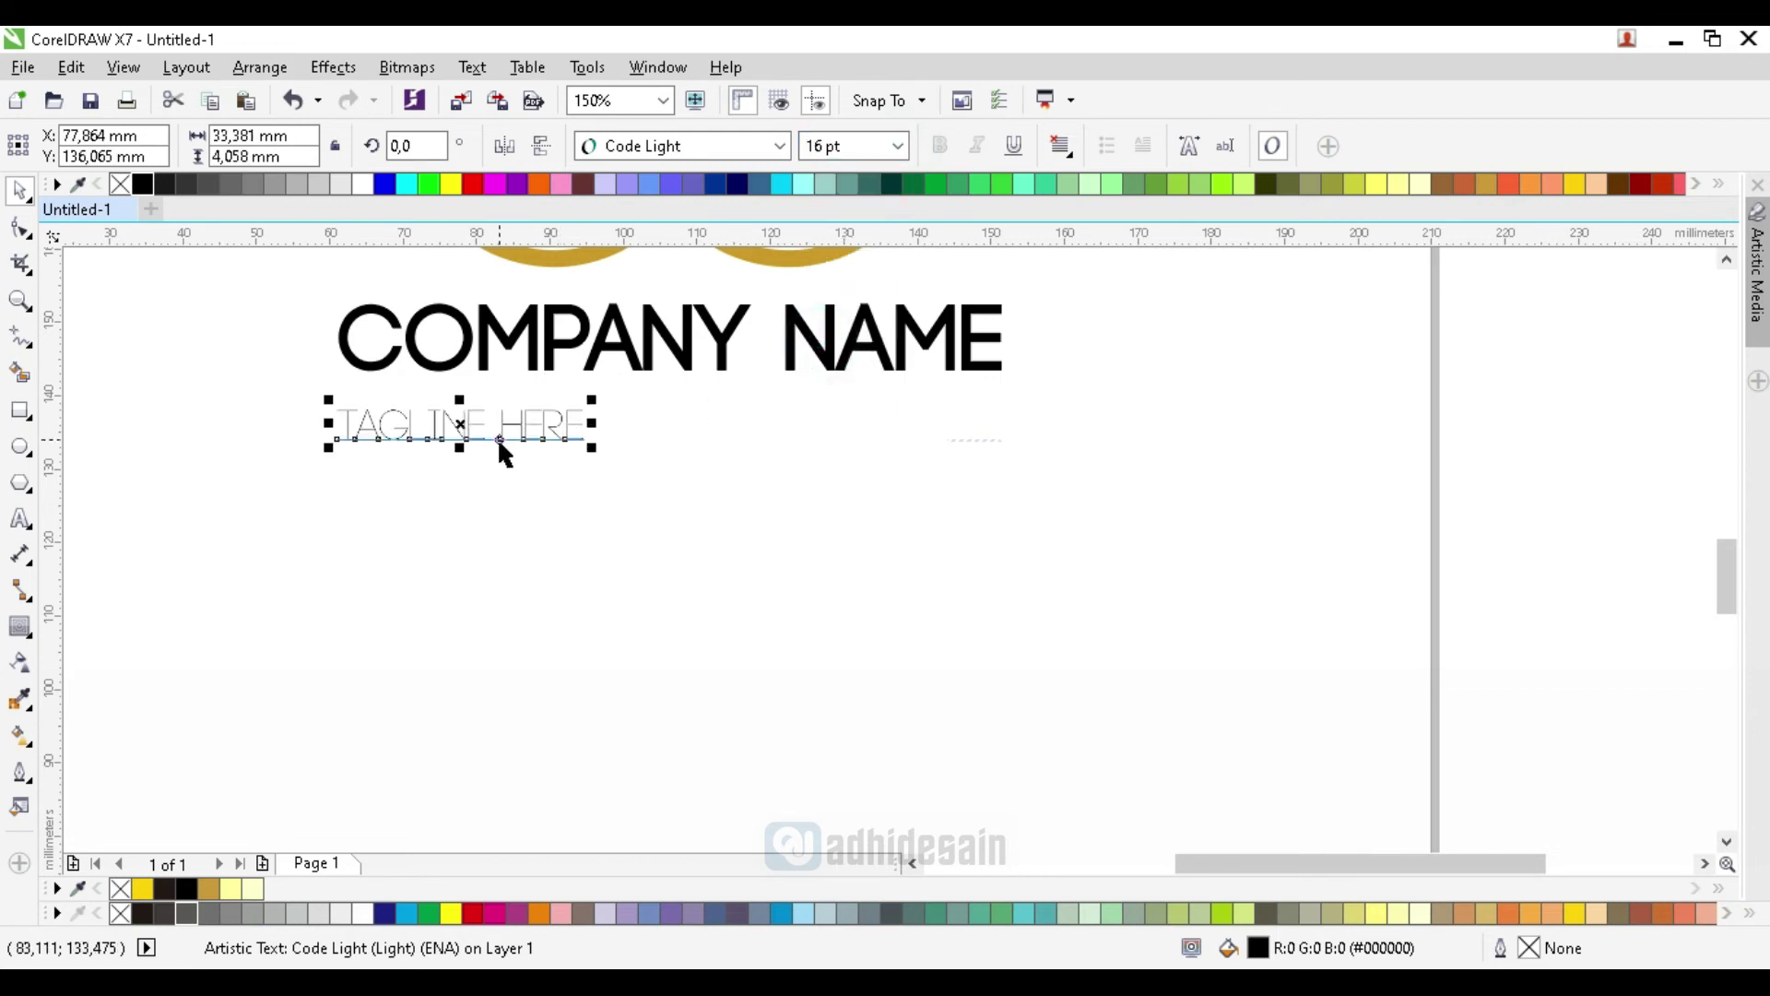
# Step: Move the tagline to the middle beneath the company name and align both texts on their horizontal centres
pyautogui.moveTo(502, 438); pyautogui.dragTo(716, 378)
pyautogui.press('shift')
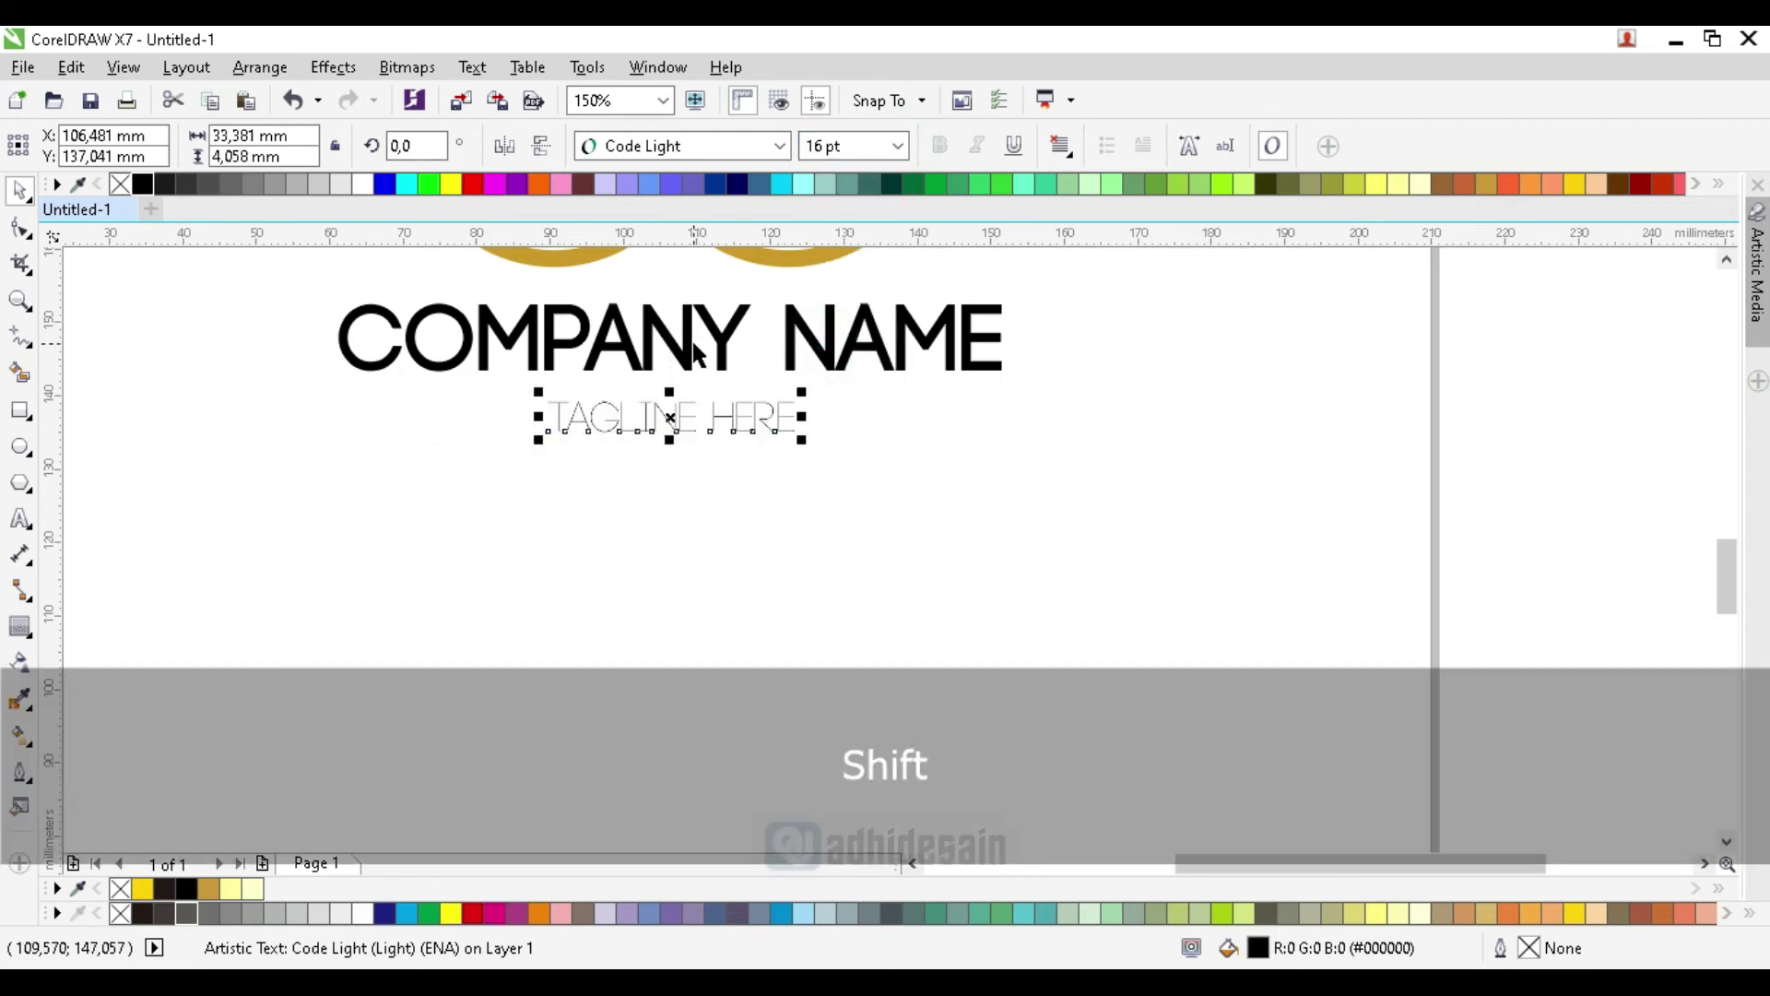
pyautogui.keyDown('shift'); pyautogui.click(694, 346); pyautogui.keyUp('shift')
pyautogui.press('c')
pyautogui.click(925, 545)
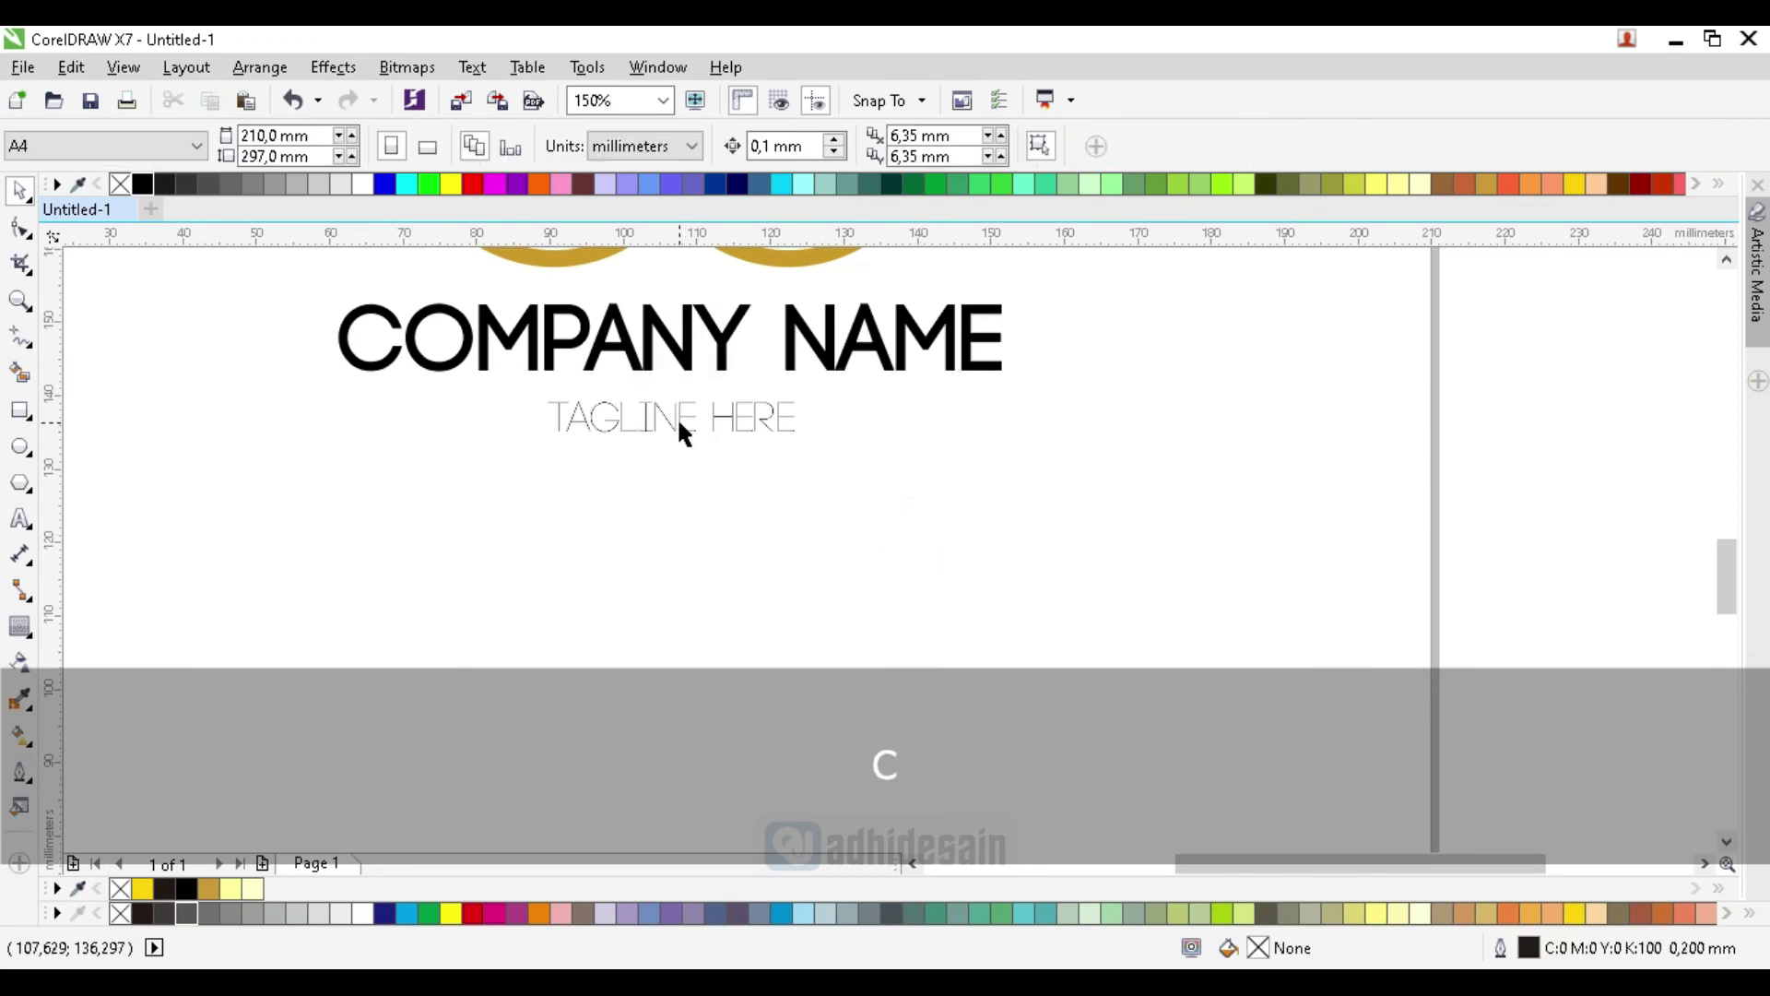
# Step: Shrink the tagline to about 11.6 pt and widen its letter spacing until it is about 45 mm wide
pyautogui.click(676, 417)
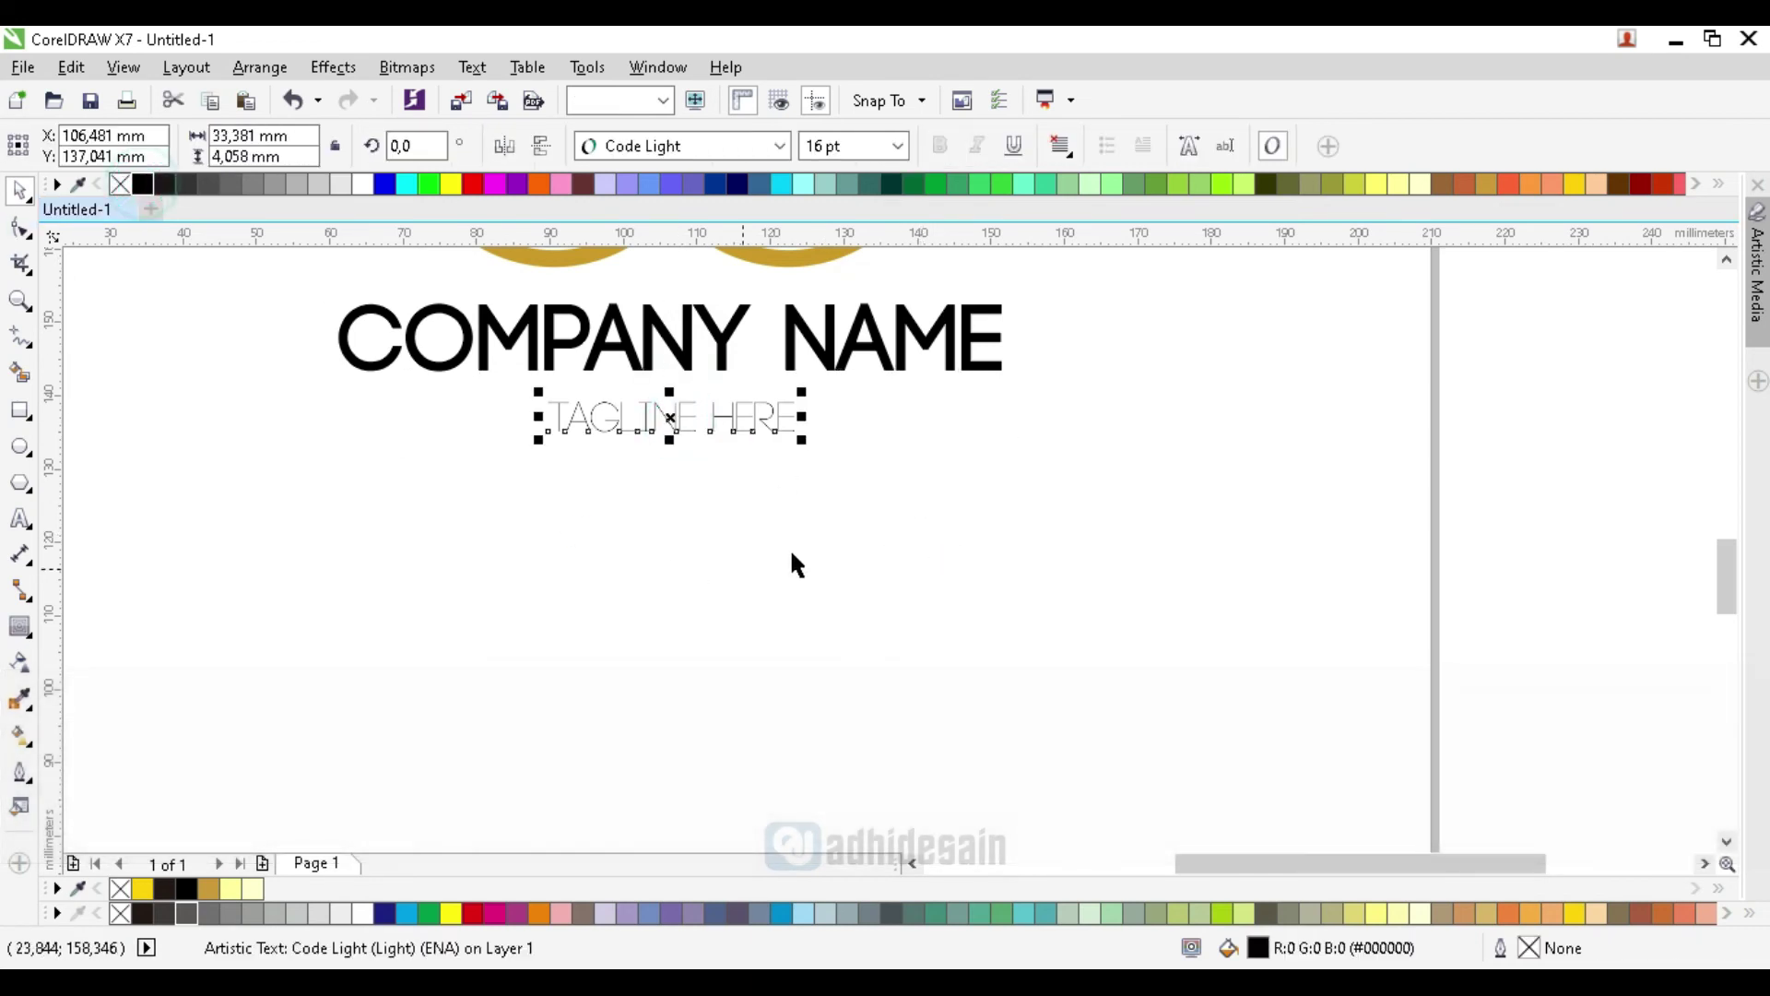
pyautogui.moveTo(803, 444); pyautogui.dragTo(735, 435)
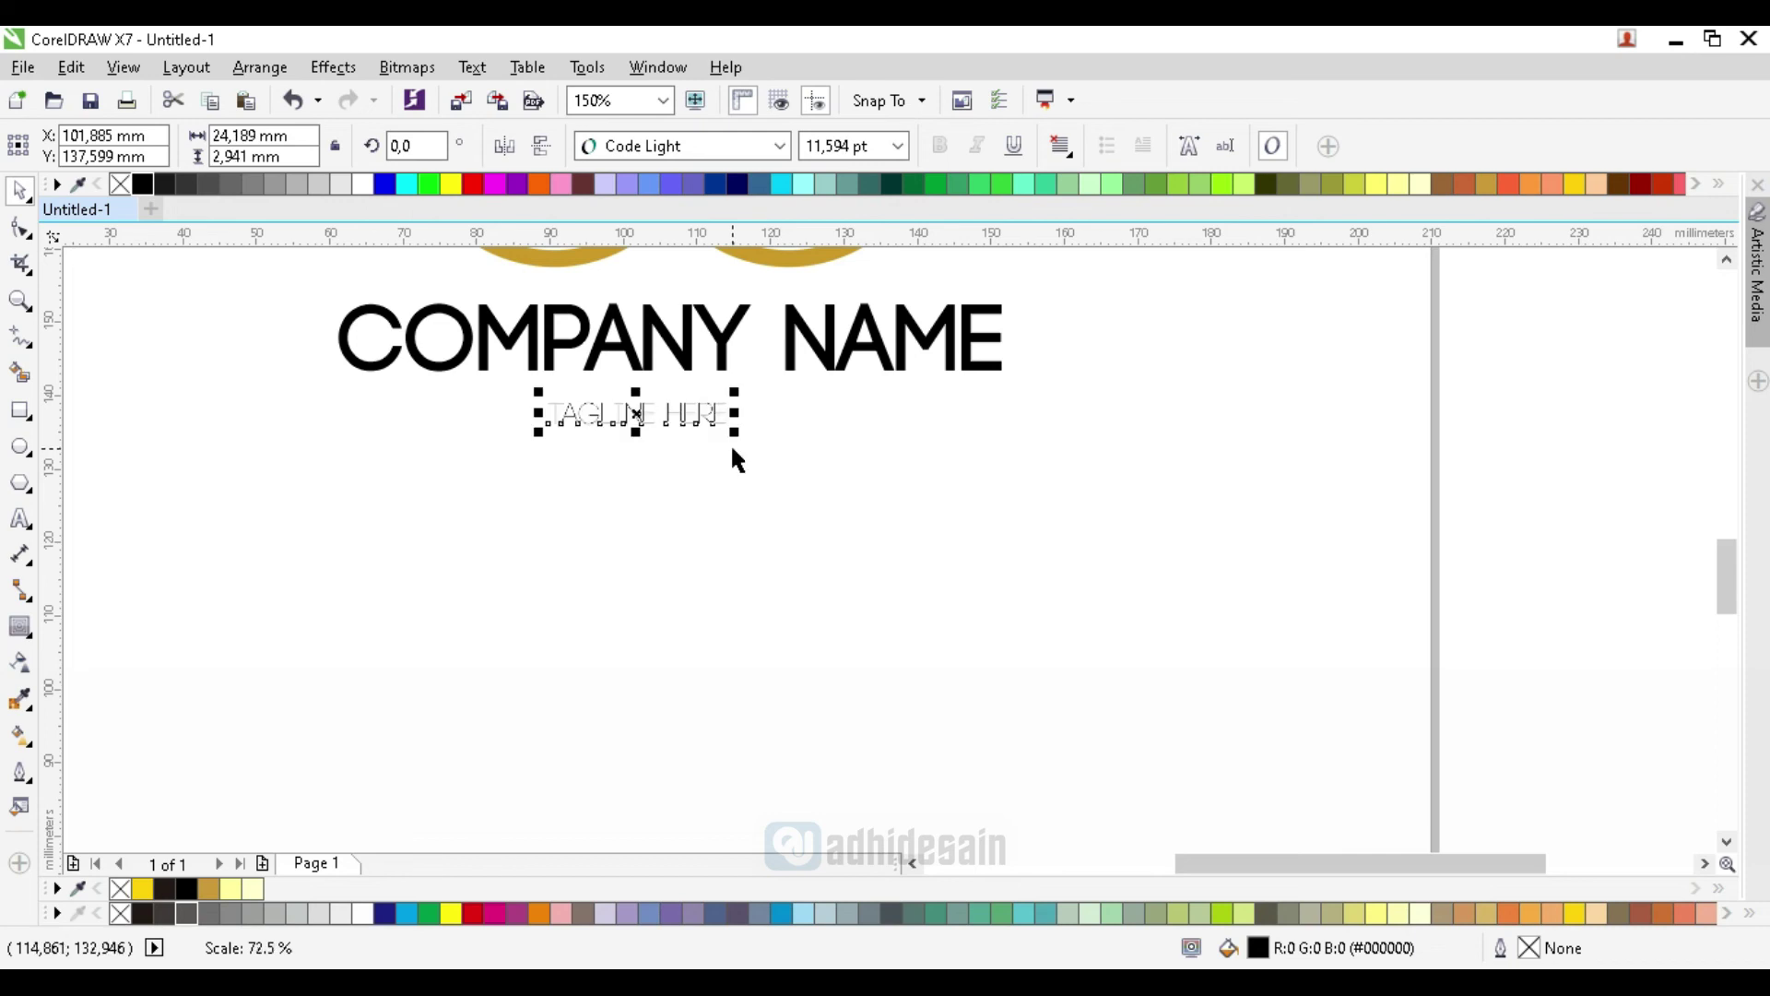
pyautogui.click(20, 227)
pyautogui.moveTo(735, 434); pyautogui.dragTo(861, 458)
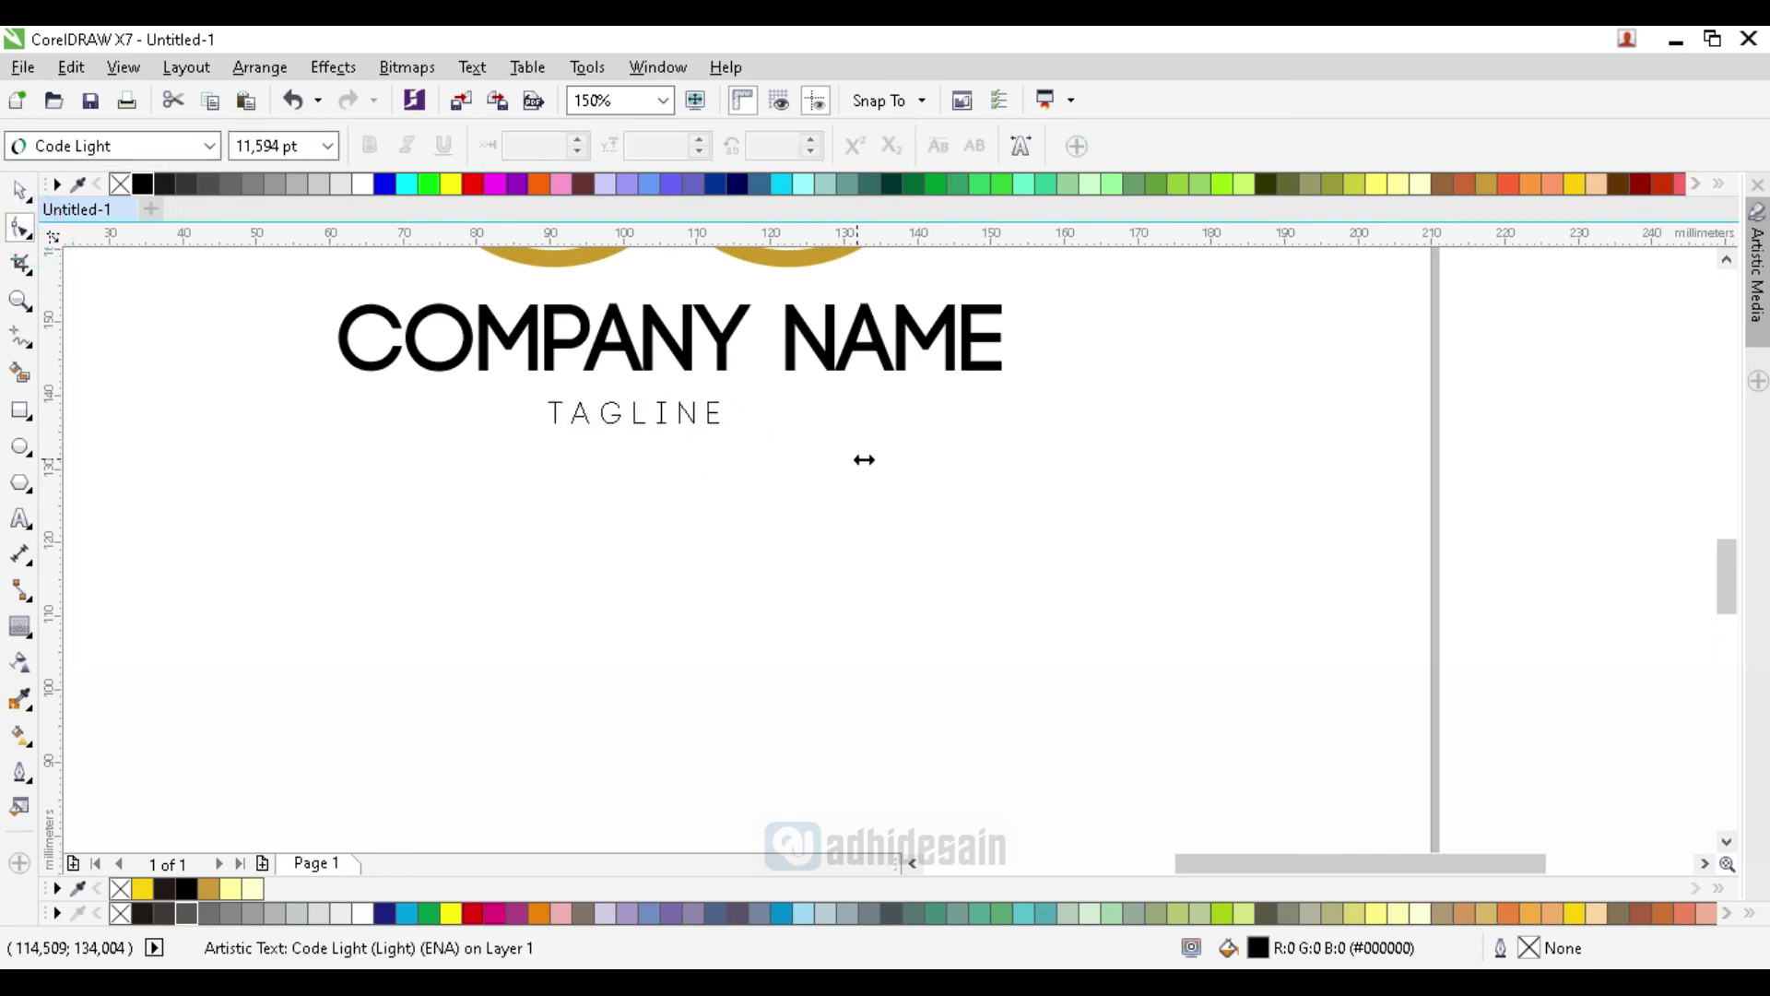
# Step: Centre the letter-spaced tagline horizontally beneath the company name
pyautogui.click(20, 190)
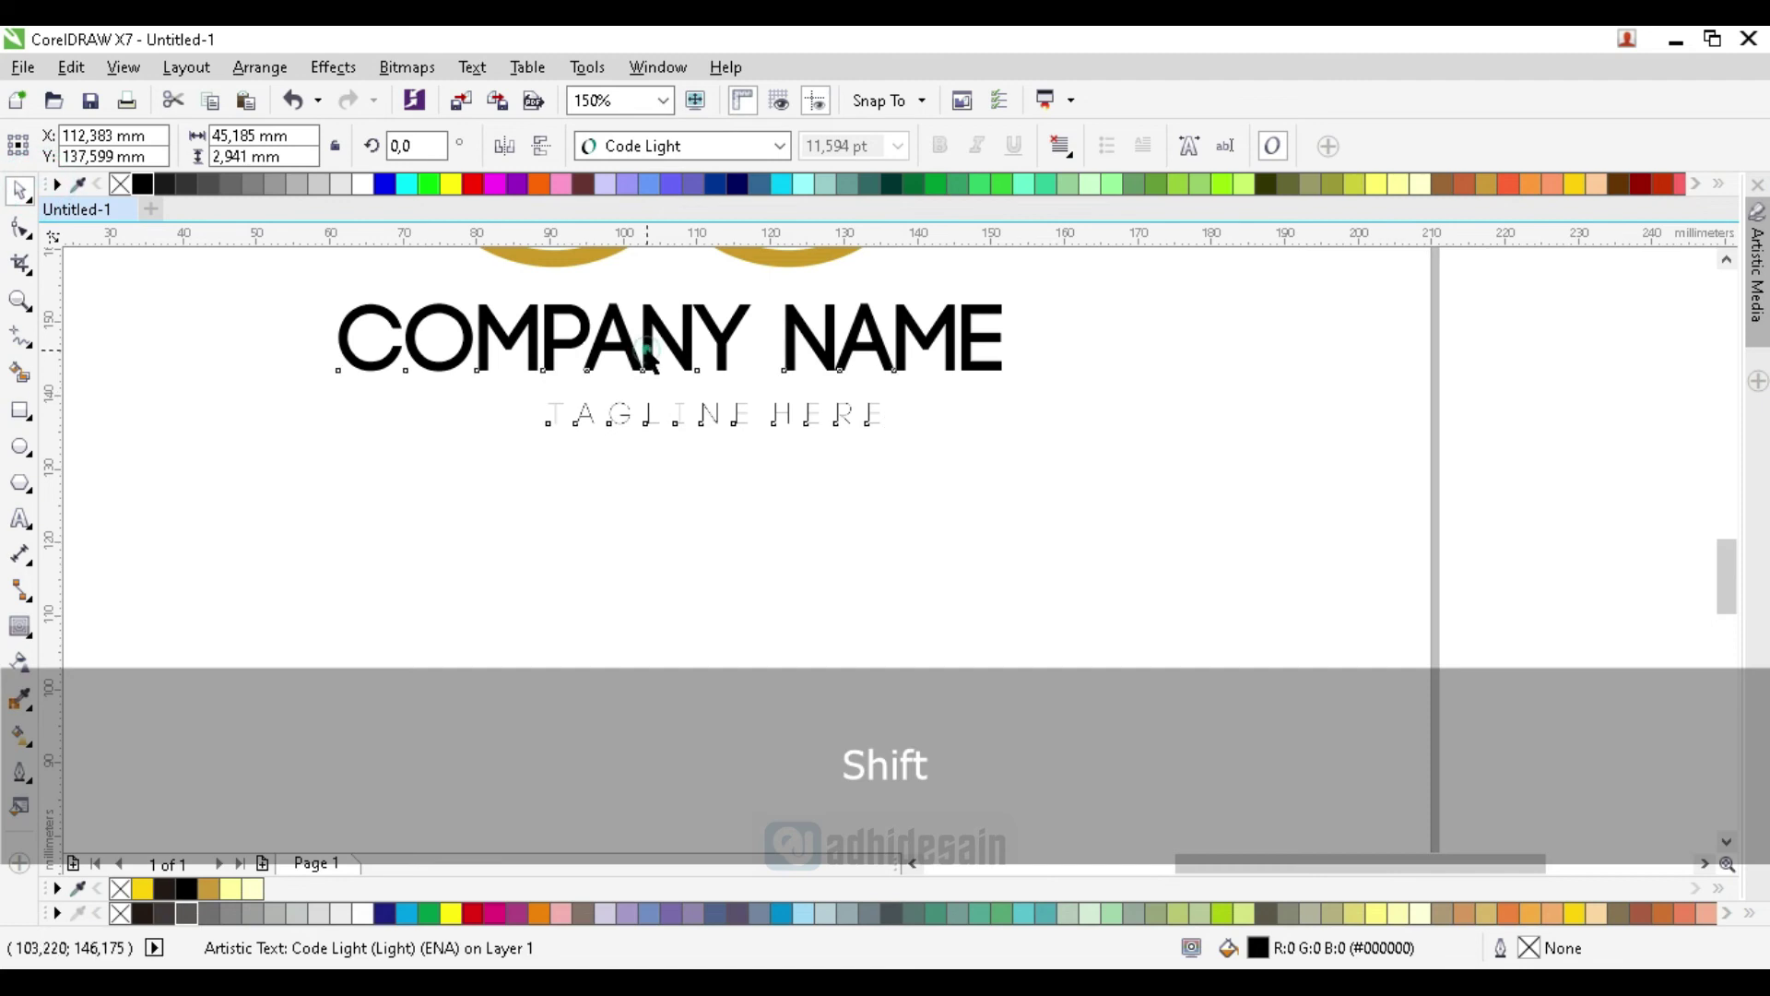
pyautogui.keyDown('shift'); pyautogui.click(650, 355); pyautogui.keyUp('shift')
pyautogui.click(782, 521)
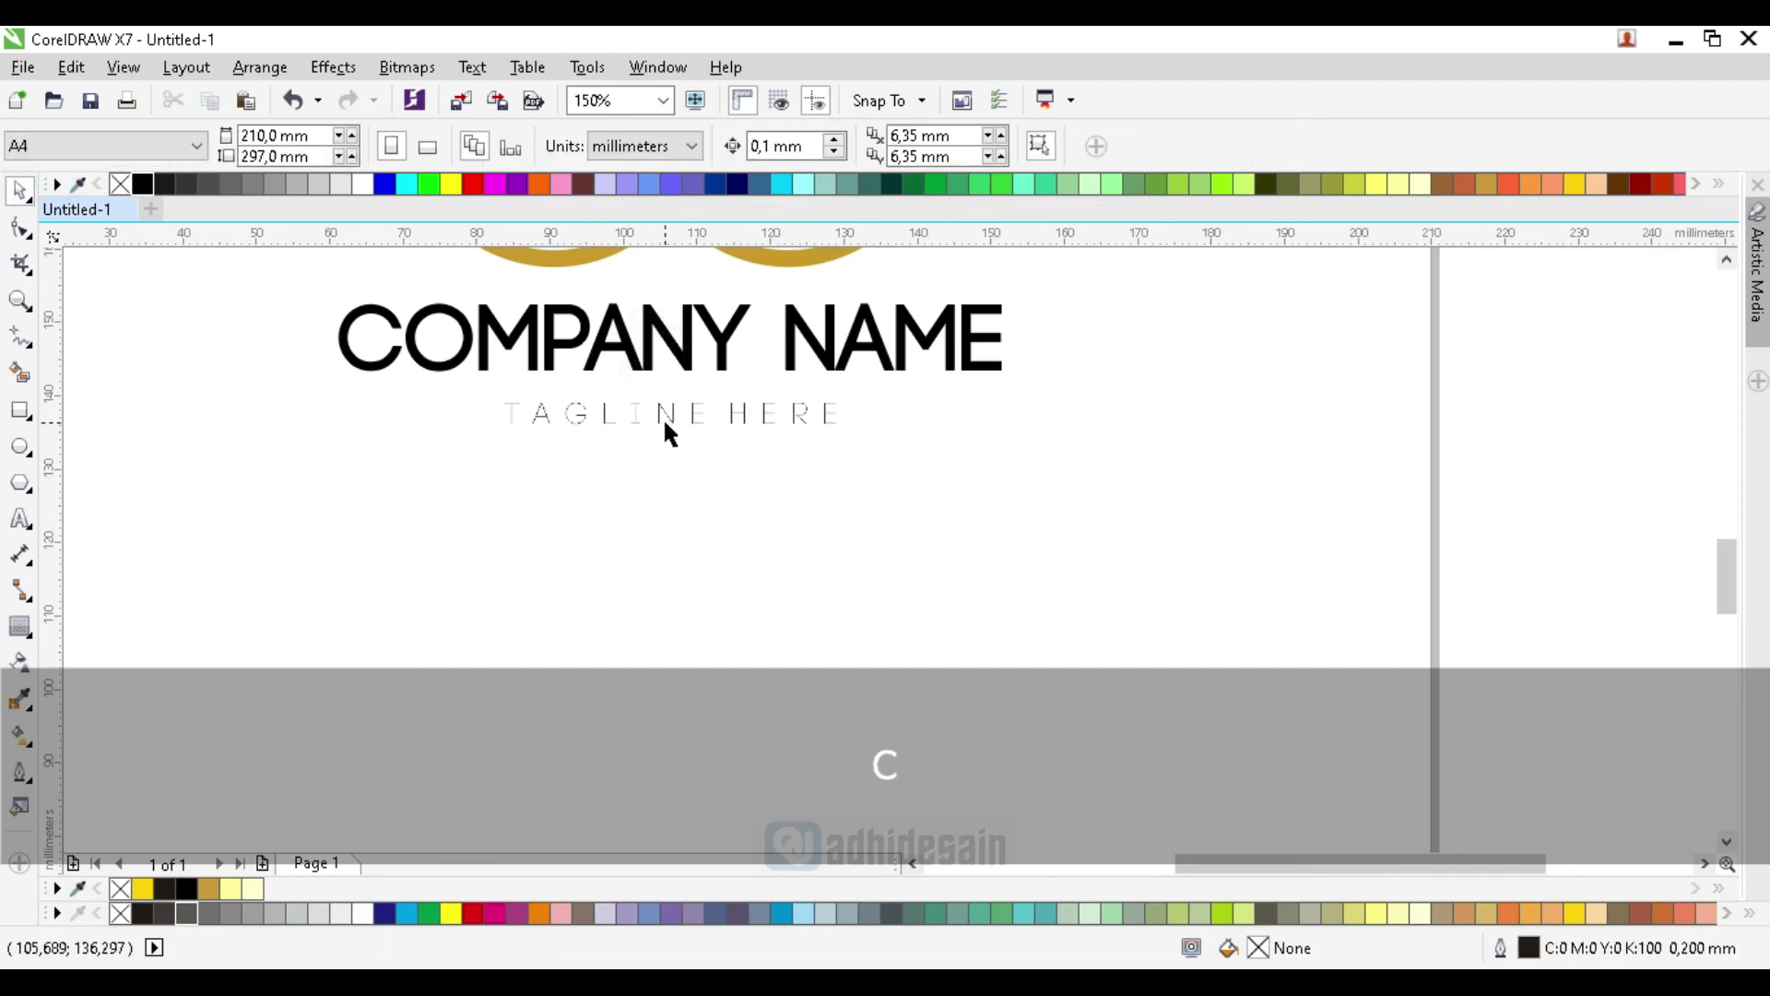
# Step: Change the tagline font to Code Bold
pyautogui.click(664, 430)
pyautogui.click(630, 148)
pyautogui.click(779, 146)
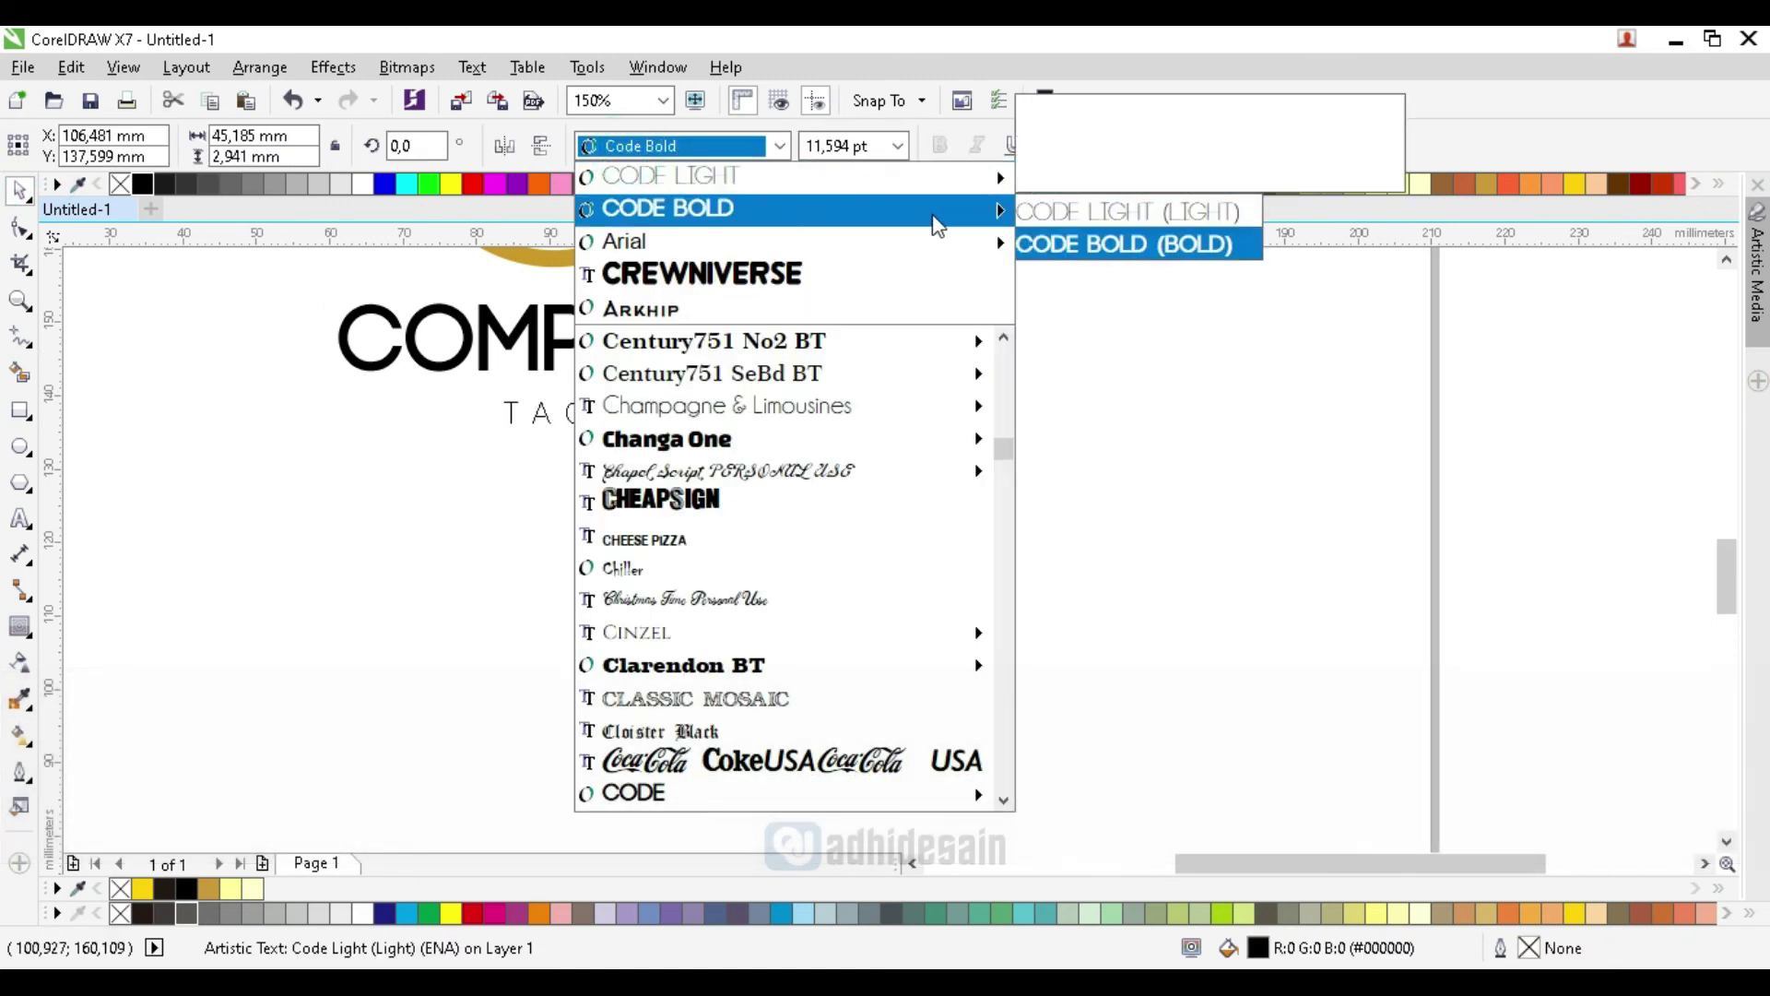
pyautogui.click(942, 208)
pyautogui.click(953, 439)
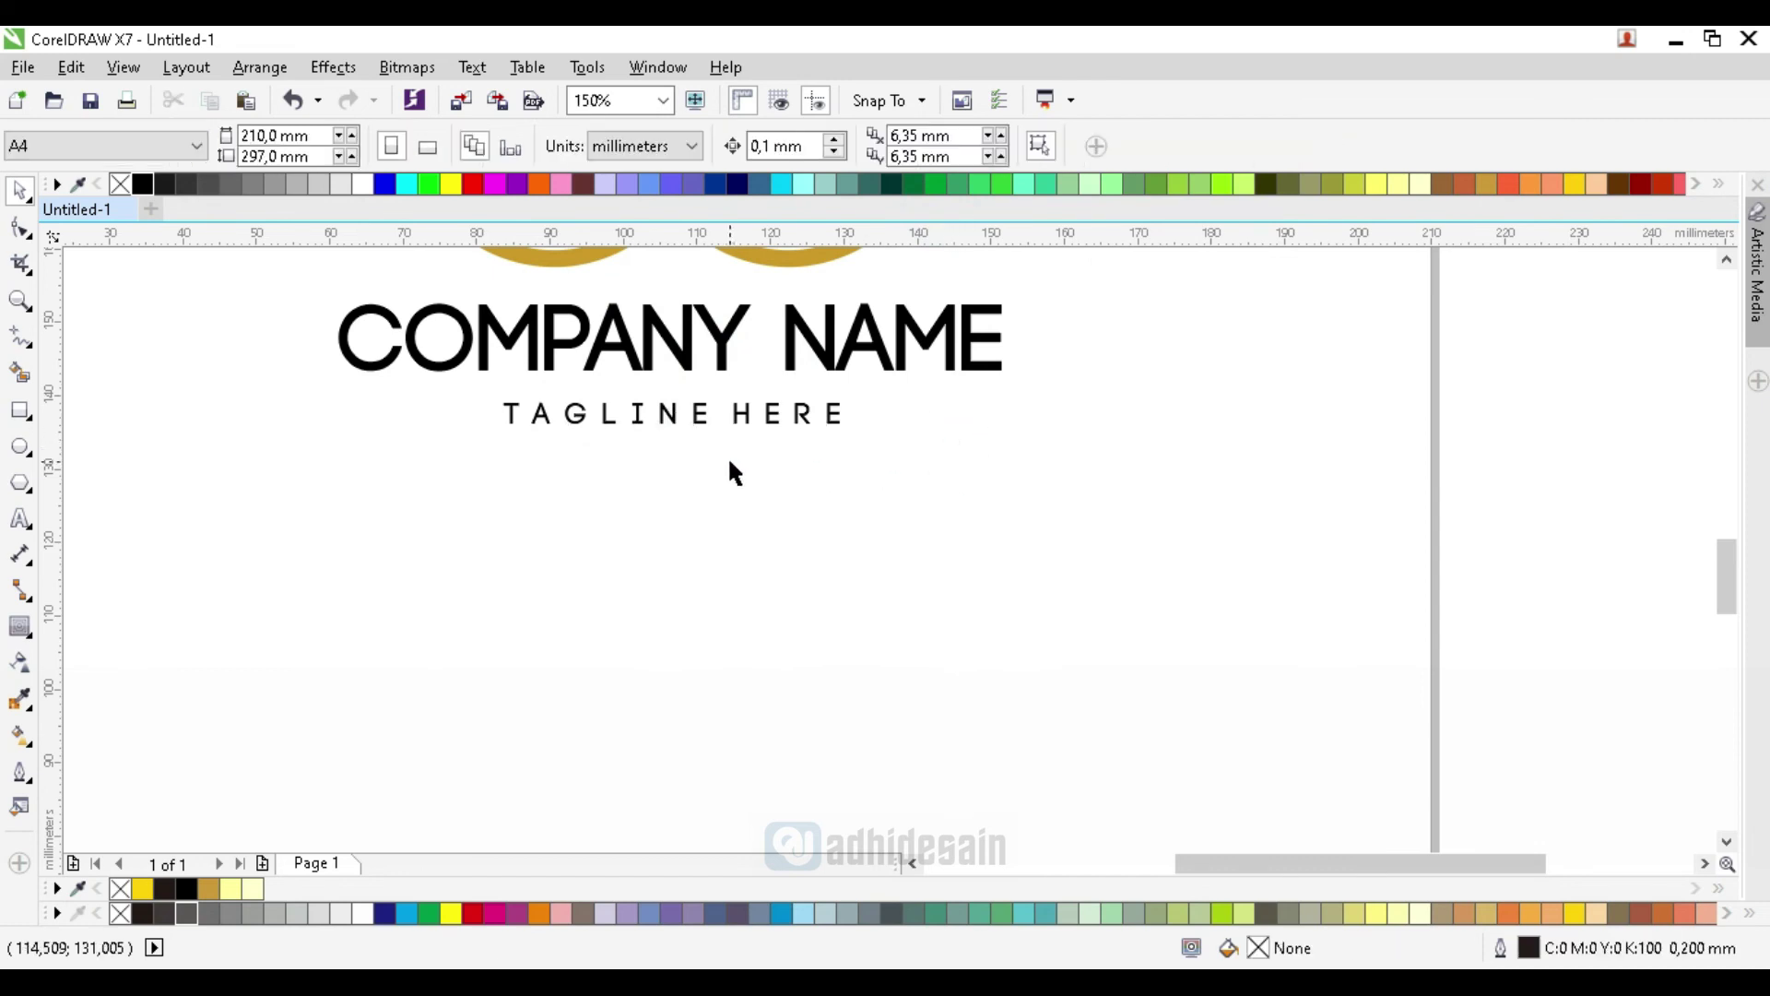
# Step: Distribute the leaf emblem, company name and tagline with equal vertical spacing between them
pyautogui.click(695, 420)
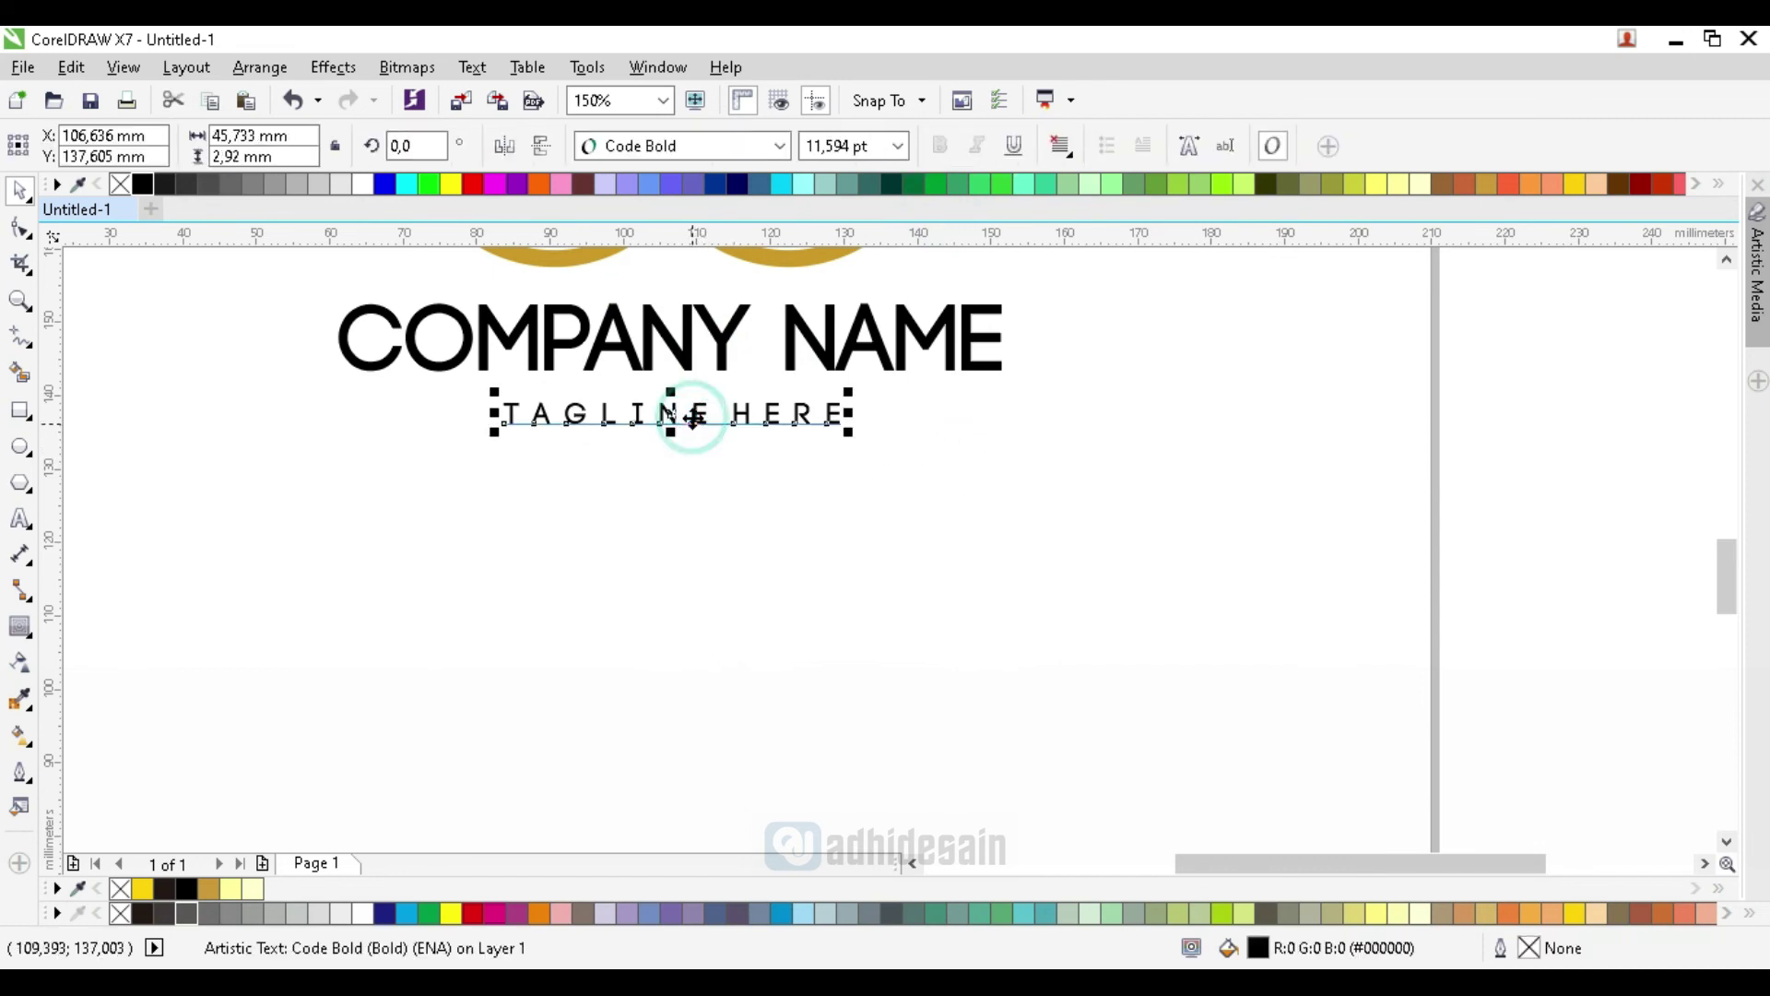
pyautogui.keyDown('shift'); pyautogui.click(687, 368); pyautogui.keyUp('shift')
pyautogui.keyDown('shift'); pyautogui.click(565, 258); pyautogui.keyUp('shift')
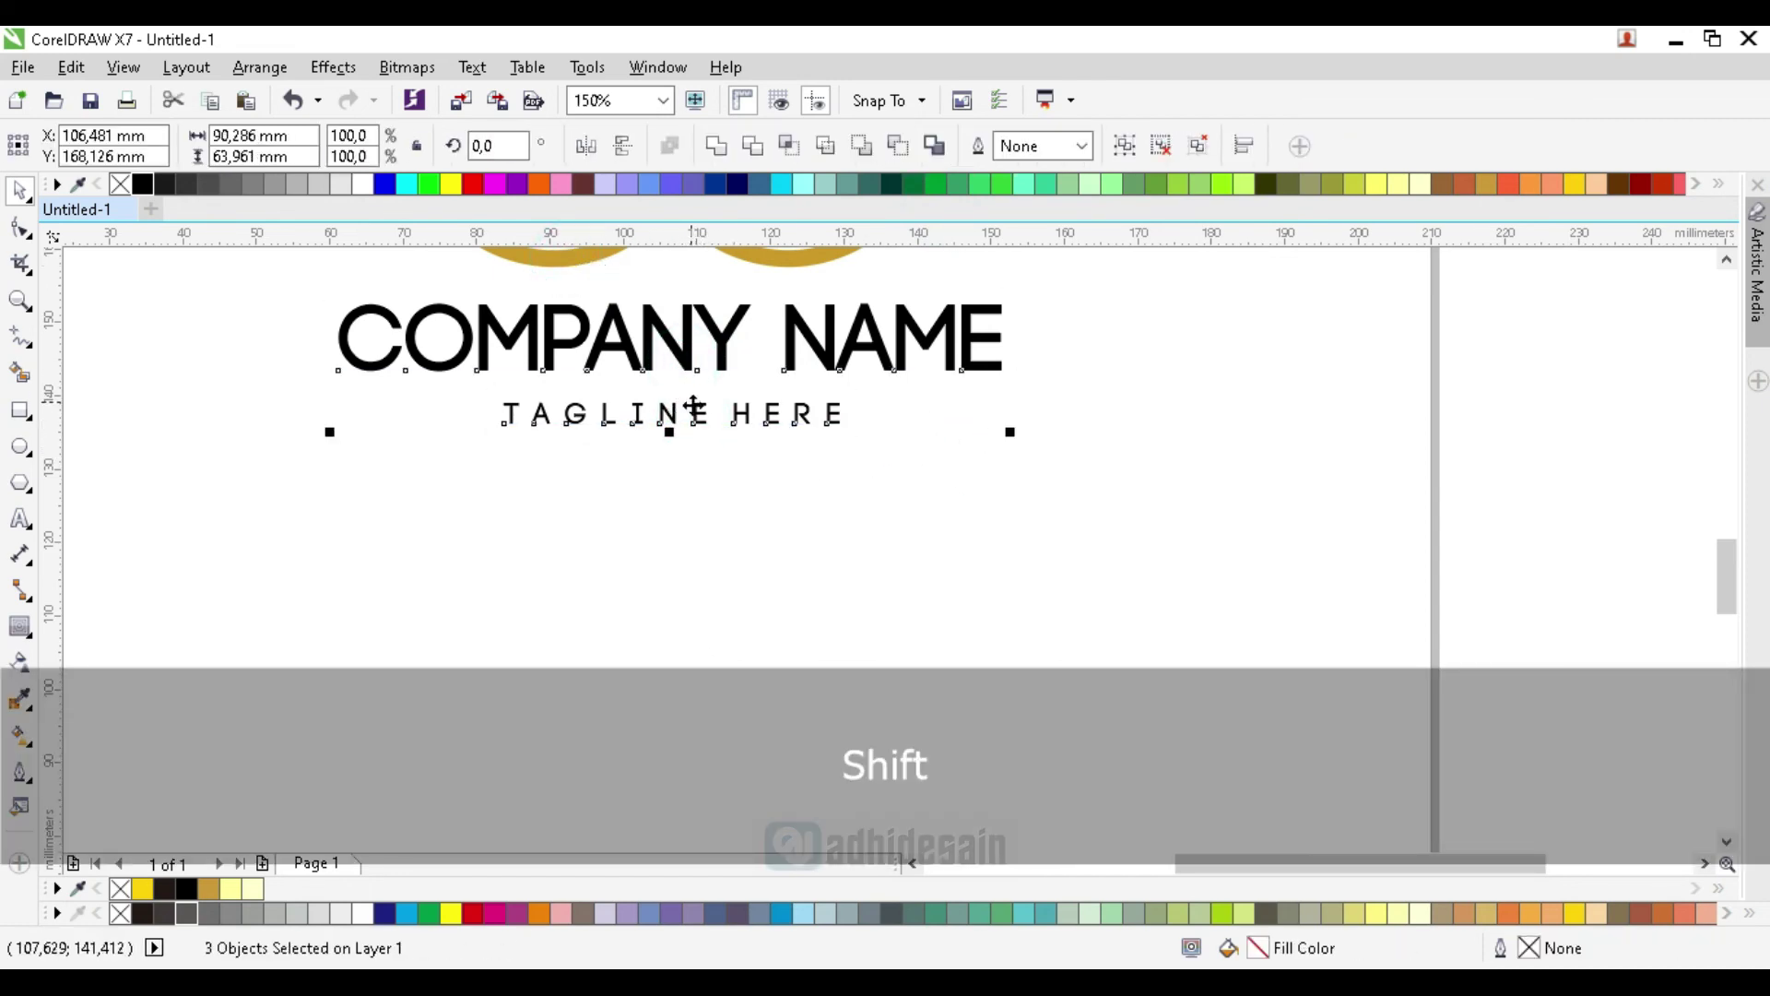
pyautogui.hotkey('shift', 'a')
pyautogui.click(738, 497)
# Step: Zoom in on the finished logo and inspect it in full-screen preview
pyautogui.scroll(-4, 734, 498)
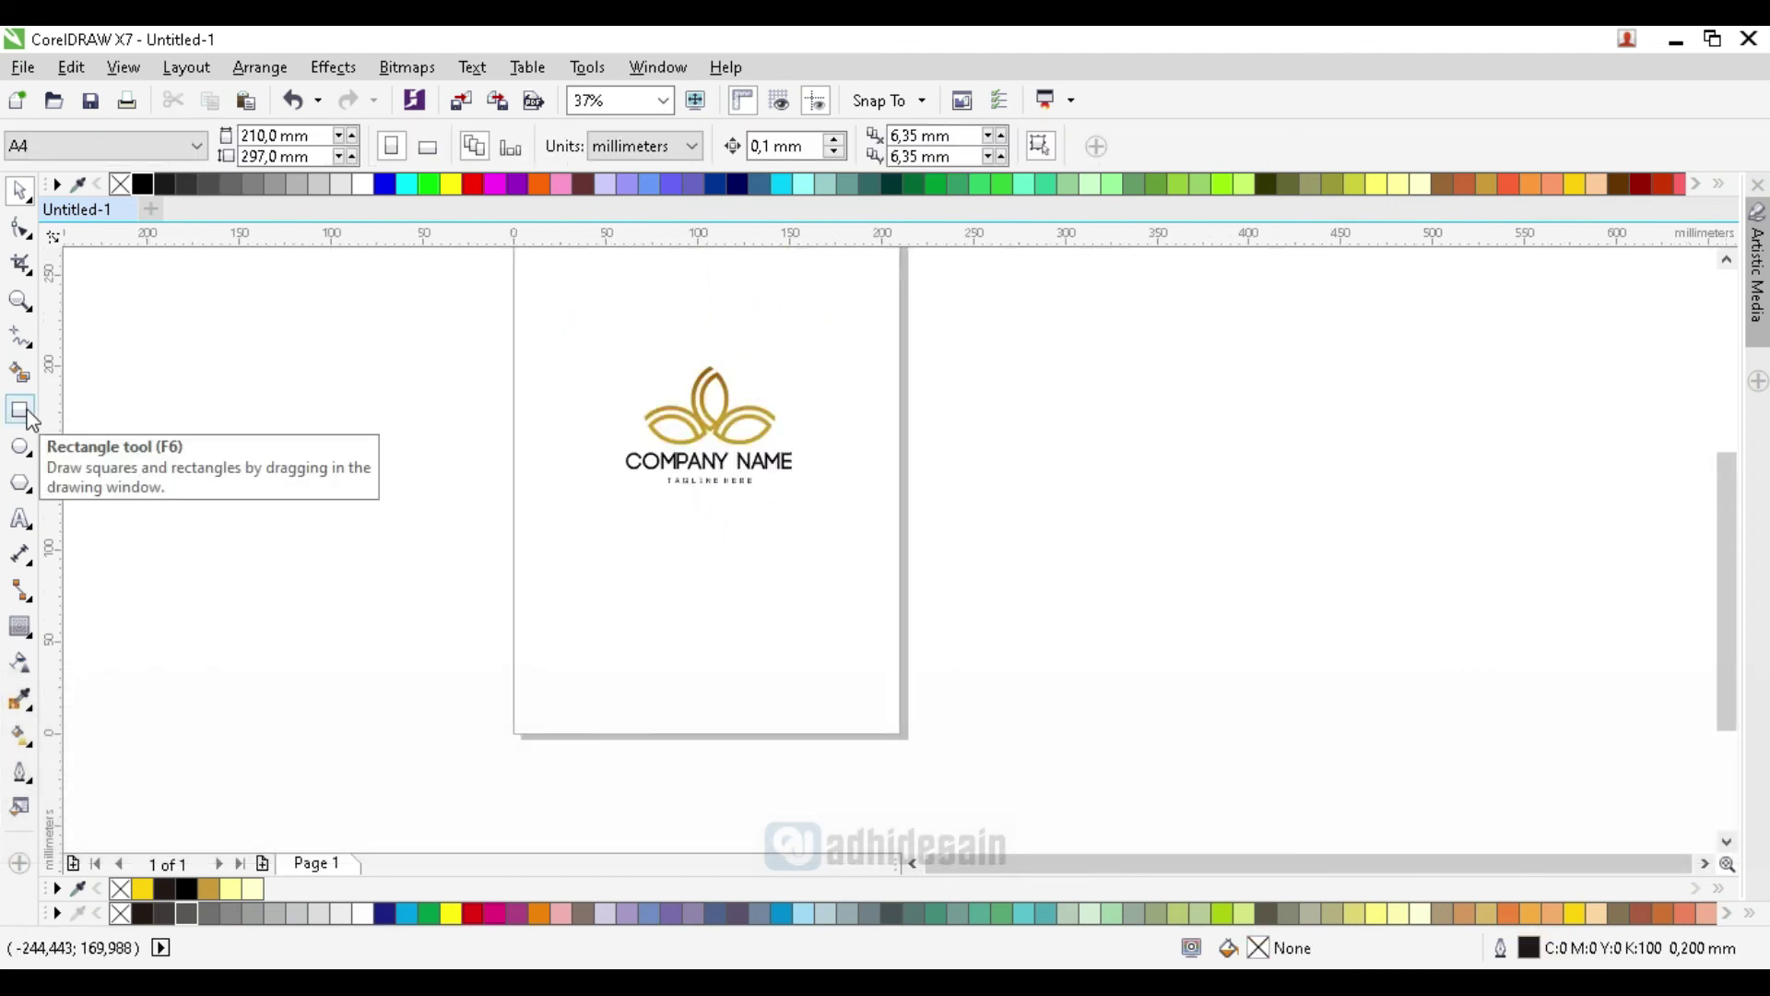
pyautogui.click(20, 301)
pyautogui.moveTo(621, 356); pyautogui.dragTo(806, 501)
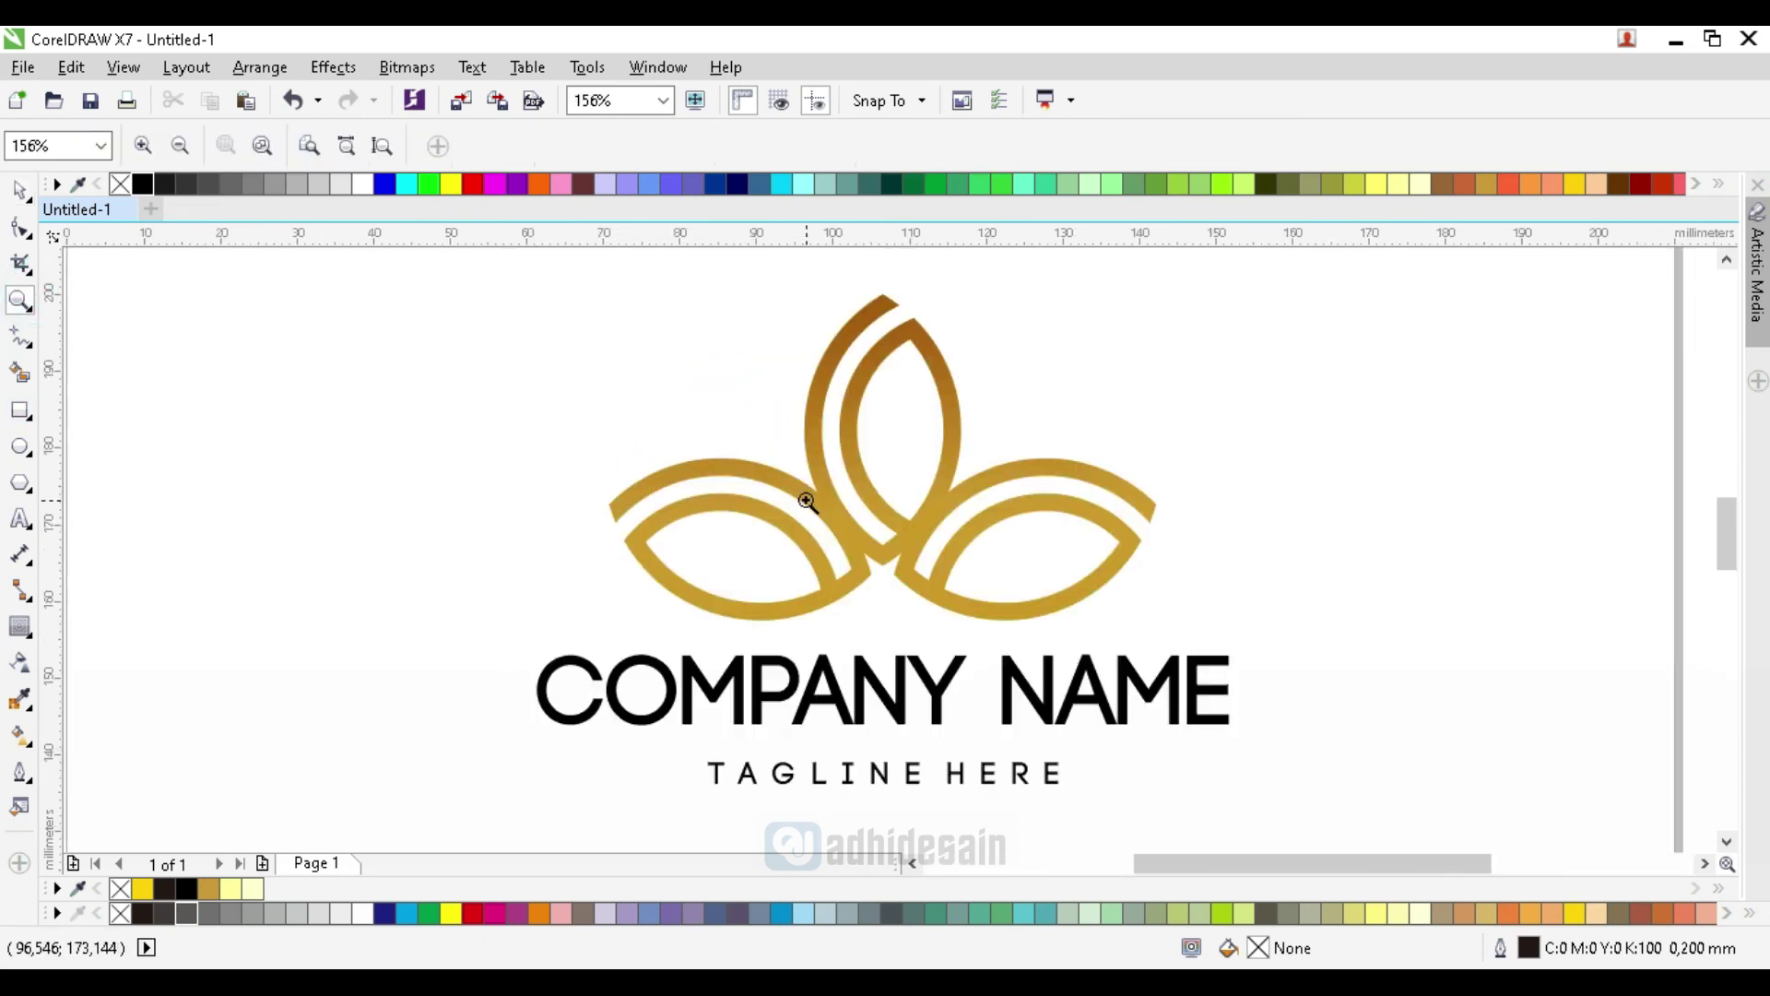
pyautogui.press('F9')
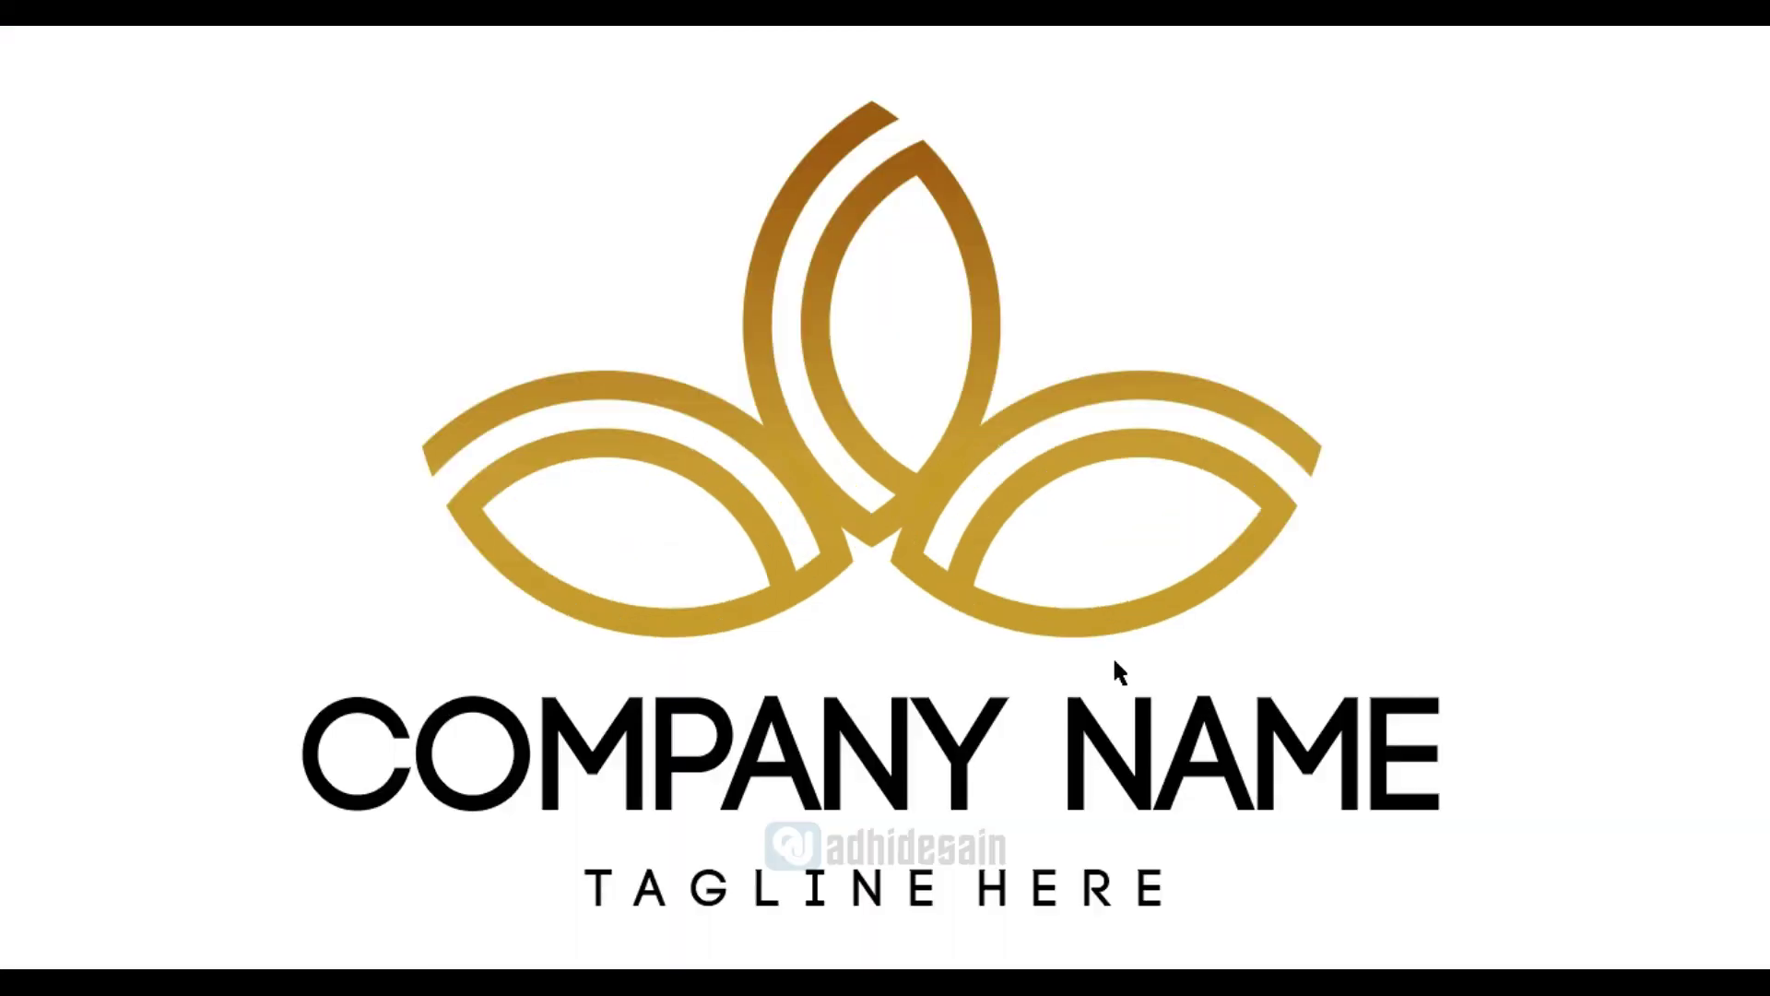